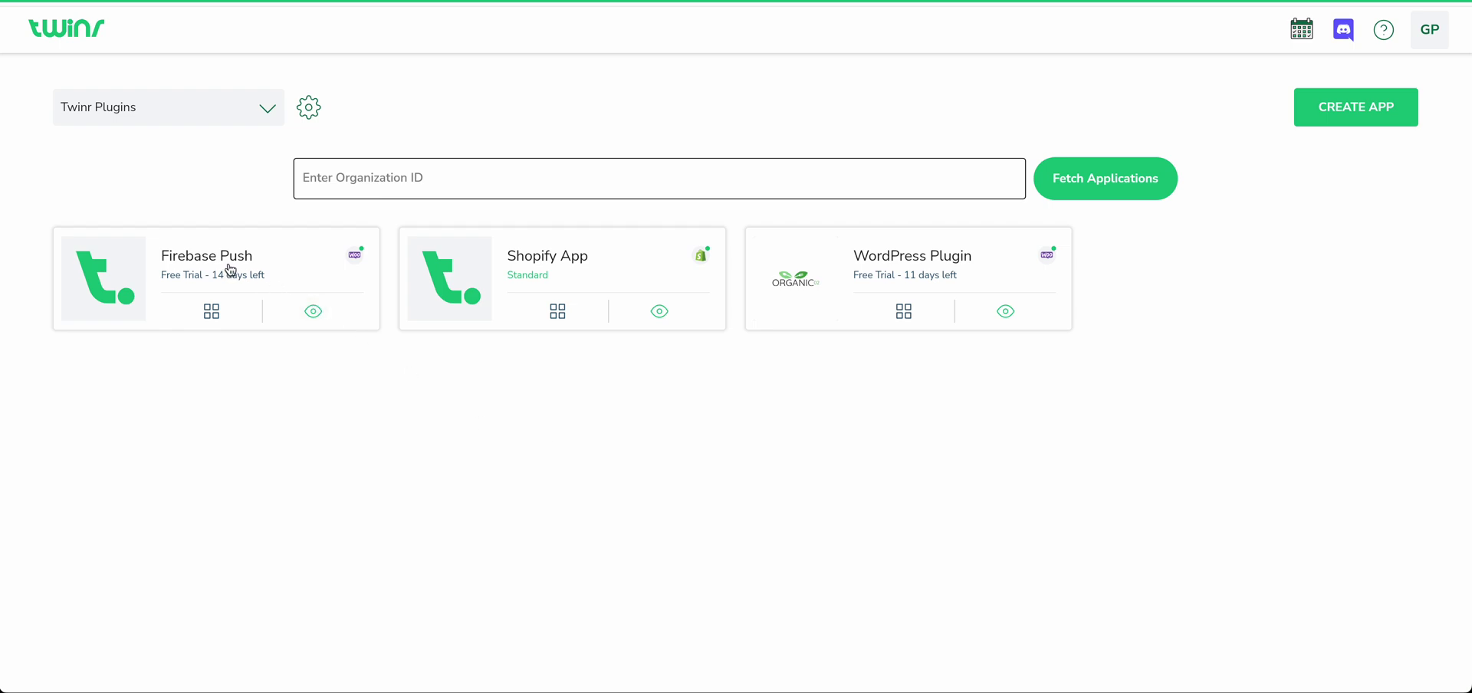
Open the Firebase Push app's dashboard and go to its Extensions page
{"action": "left_click", "coordinate": [292, 262]}
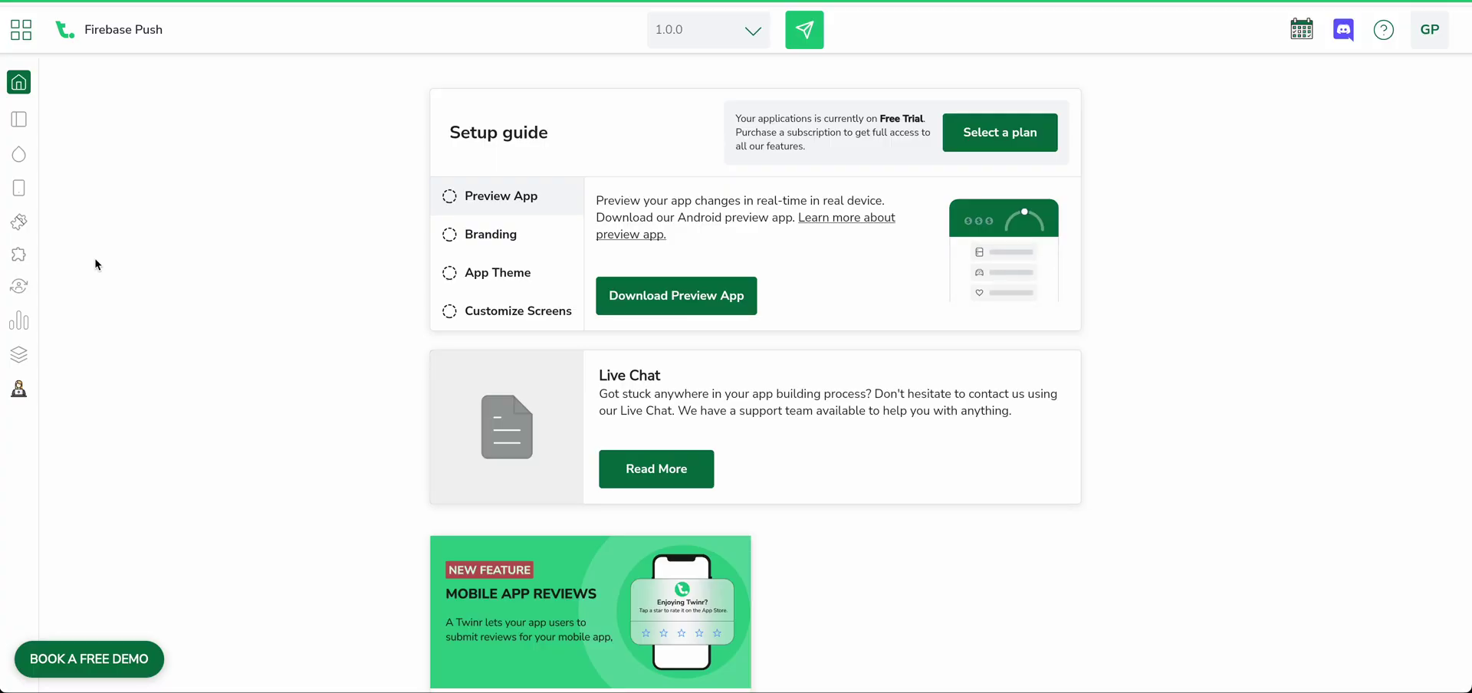
{"action": "left_click", "coordinate": [20, 224]}
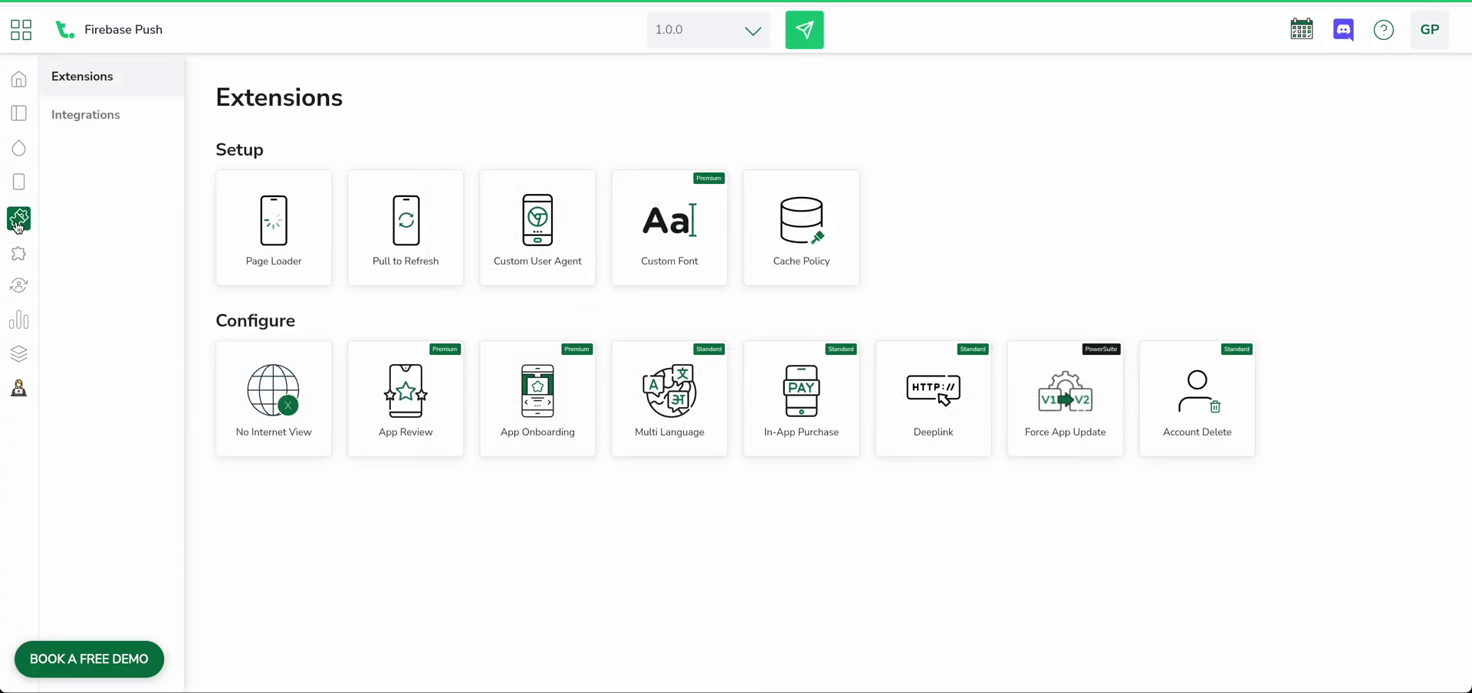
Turn on Enable push notification in the Firebase Notifications integration and review the upload fields
{"action": "left_click", "coordinate": [79, 122]}
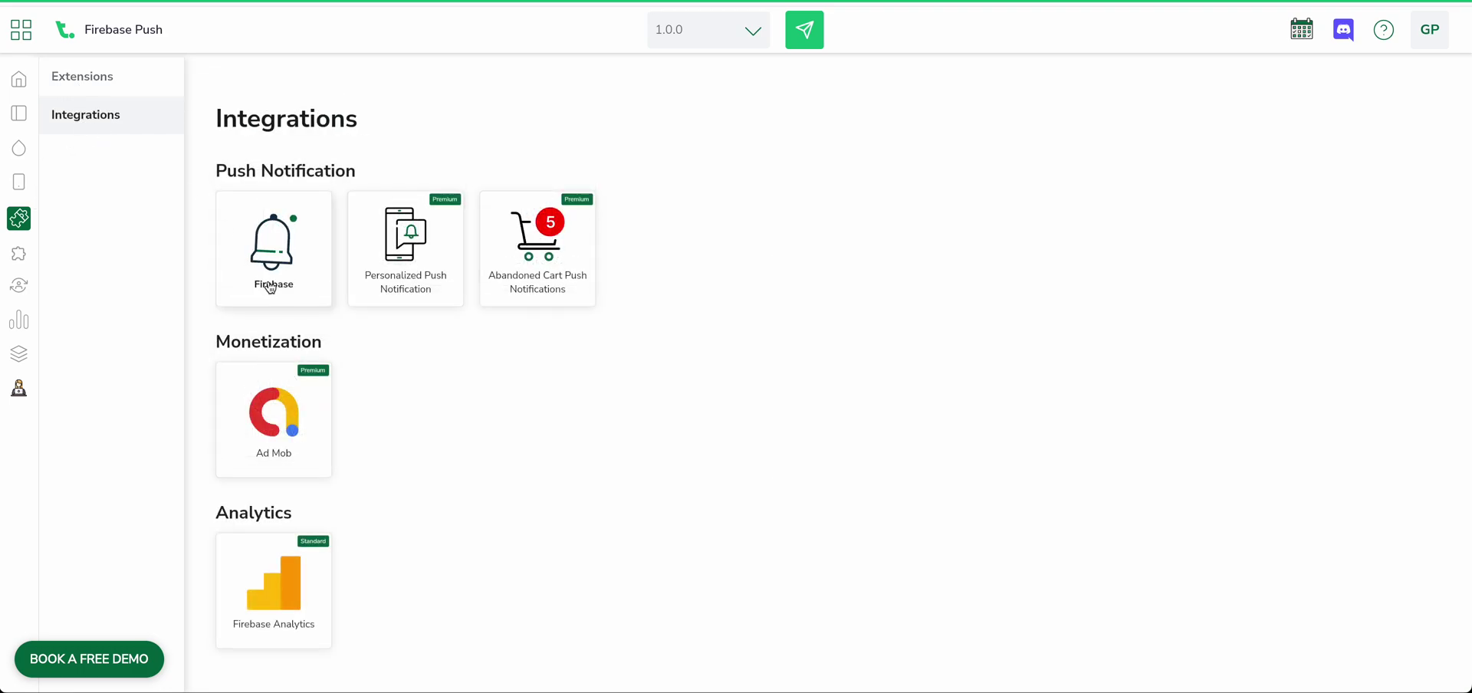
{"action": "left_click", "coordinate": [263, 281]}
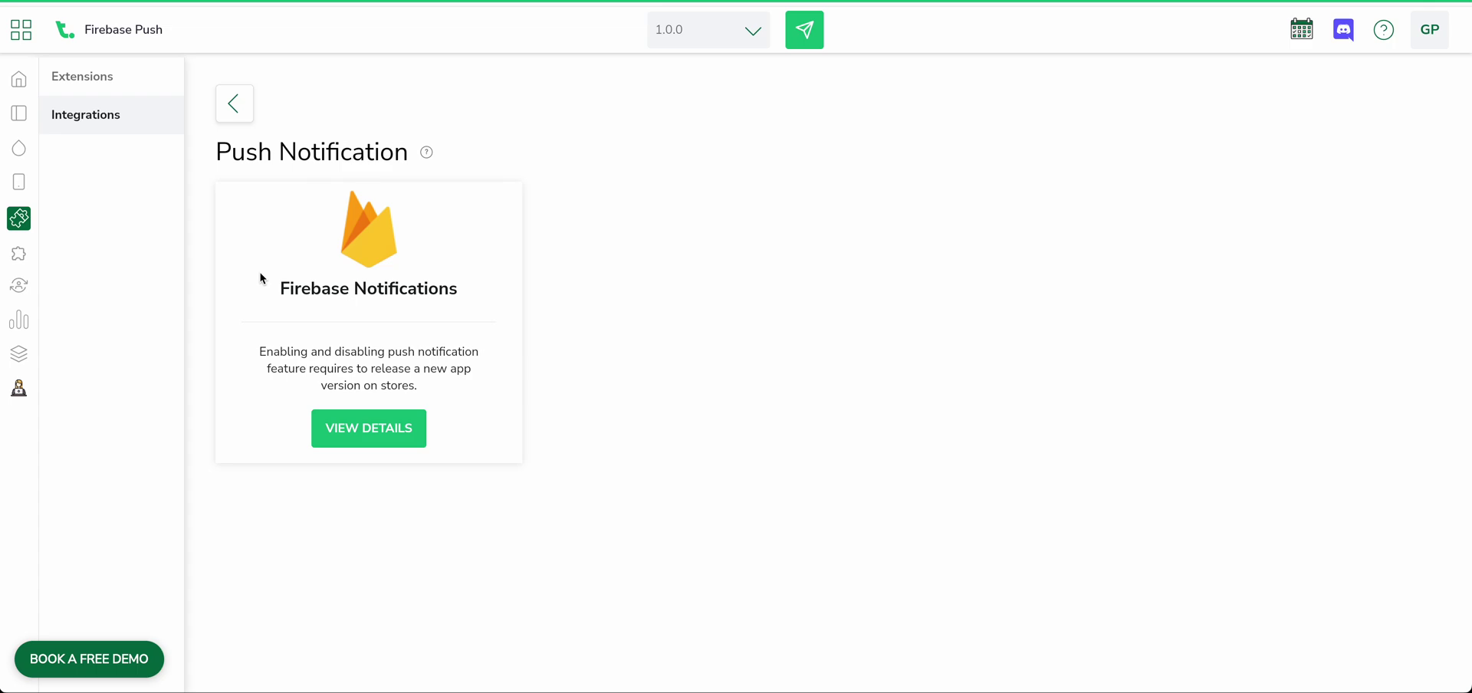
{"action": "left_click", "coordinate": [396, 444]}
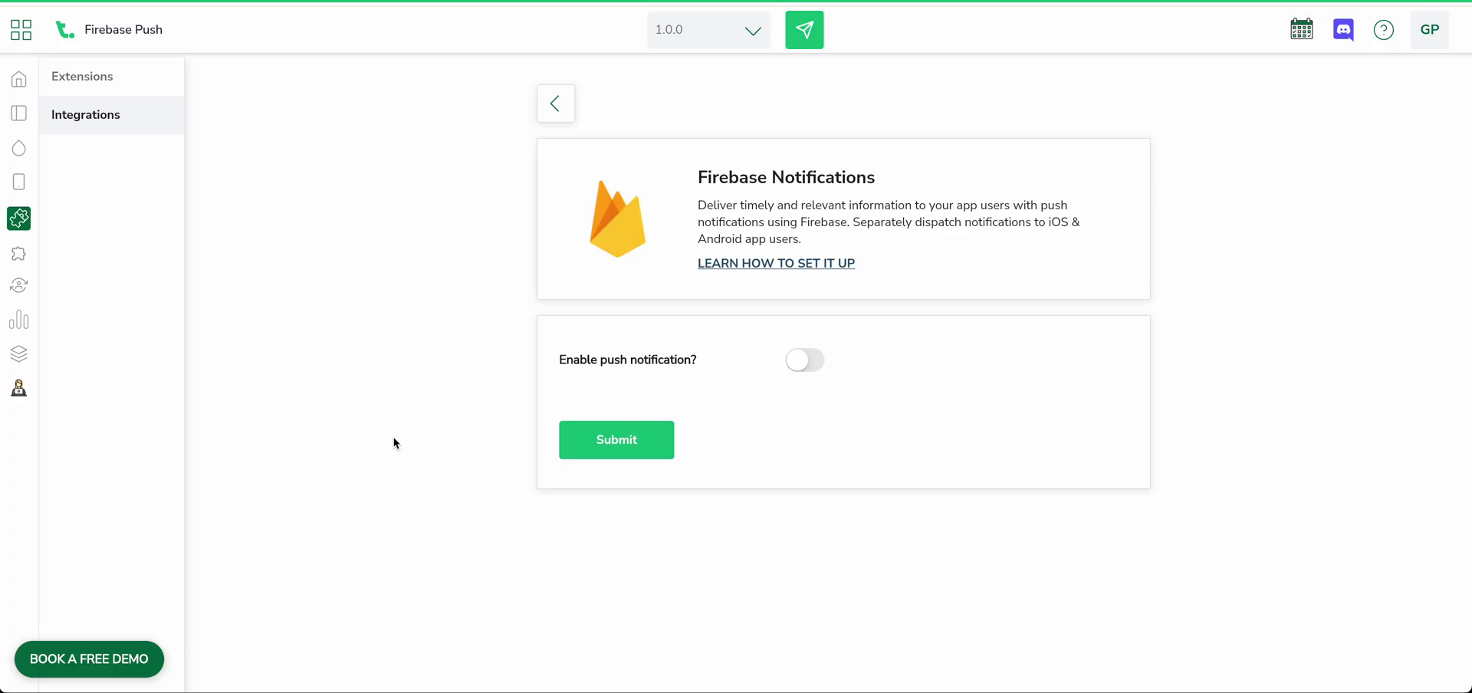
{"action": "left_click", "coordinate": [808, 366]}
{"action": "scroll", "coordinate": [750, 373], "scroll_direction": "down", "scroll_amount": 1}
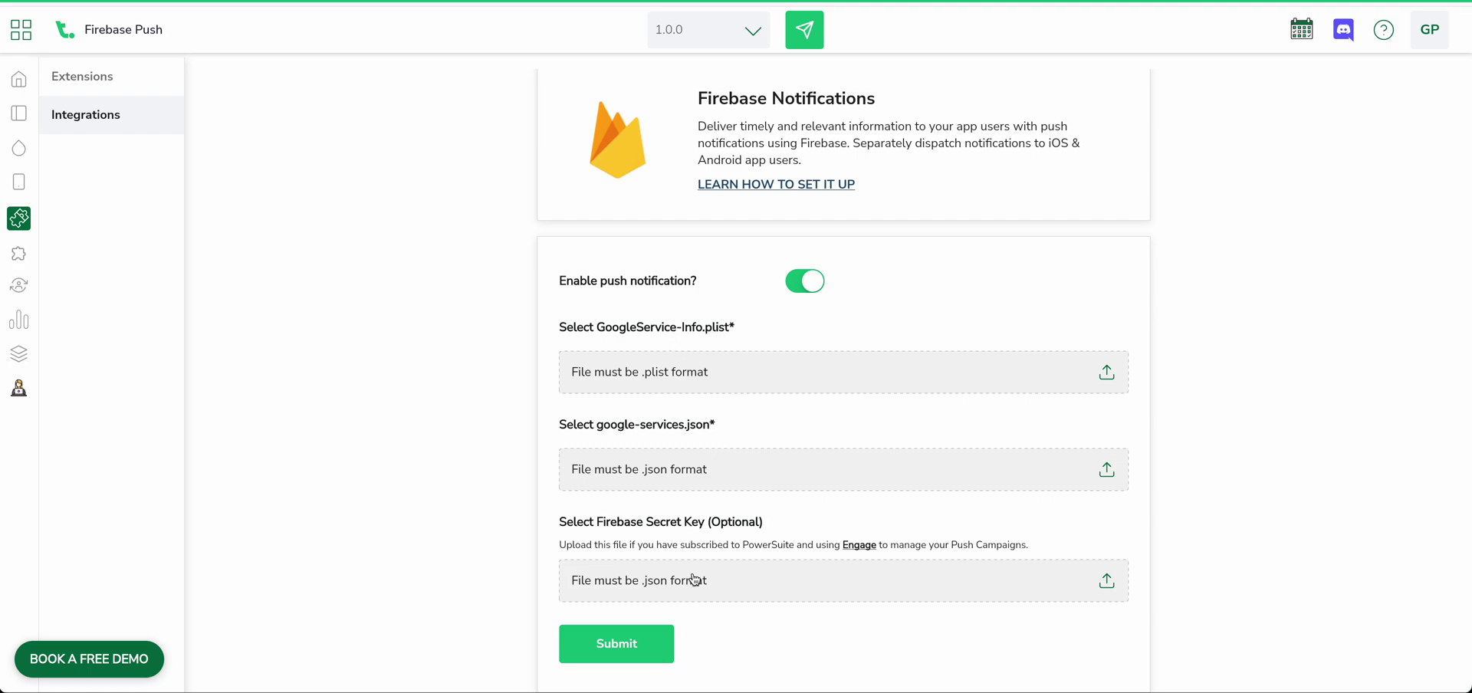
{"action": "scroll", "coordinate": [761, 345], "scroll_direction": "up", "scroll_amount": 3}
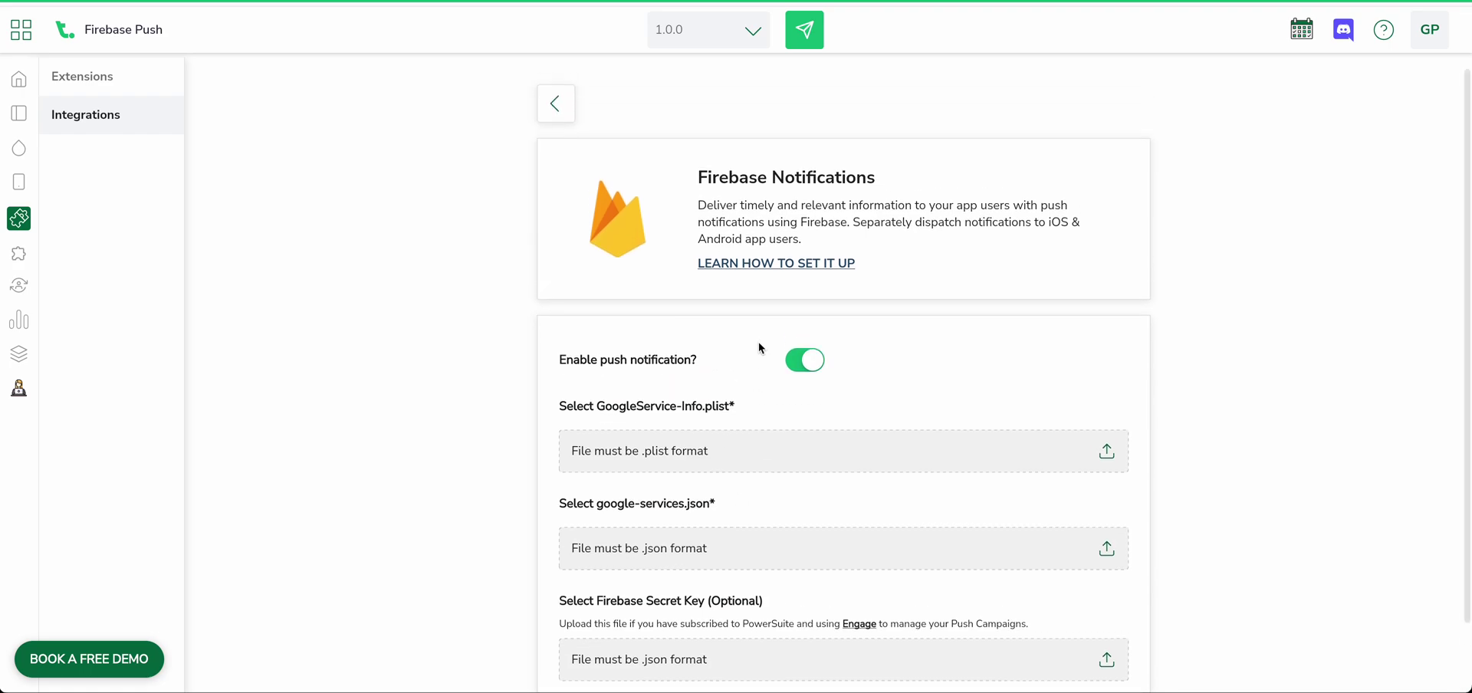
{"action": "scroll", "coordinate": [761, 349], "scroll_direction": "down", "scroll_amount": 3}
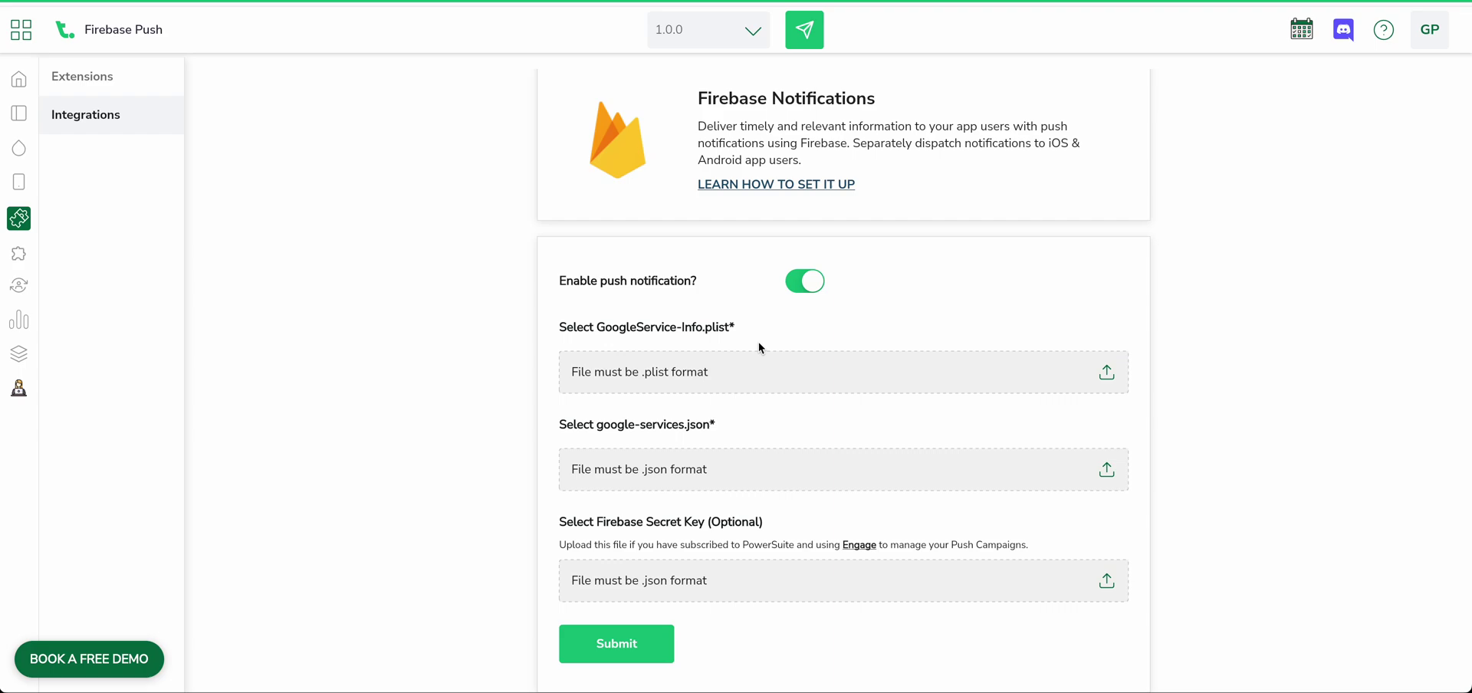
{"action": "left_click", "coordinate": [18, 253]}
Look over the WooCommerce plugin's Firebase setup form, then reopen the Firebase push integration
{"action": "left_click", "coordinate": [139, 212]}
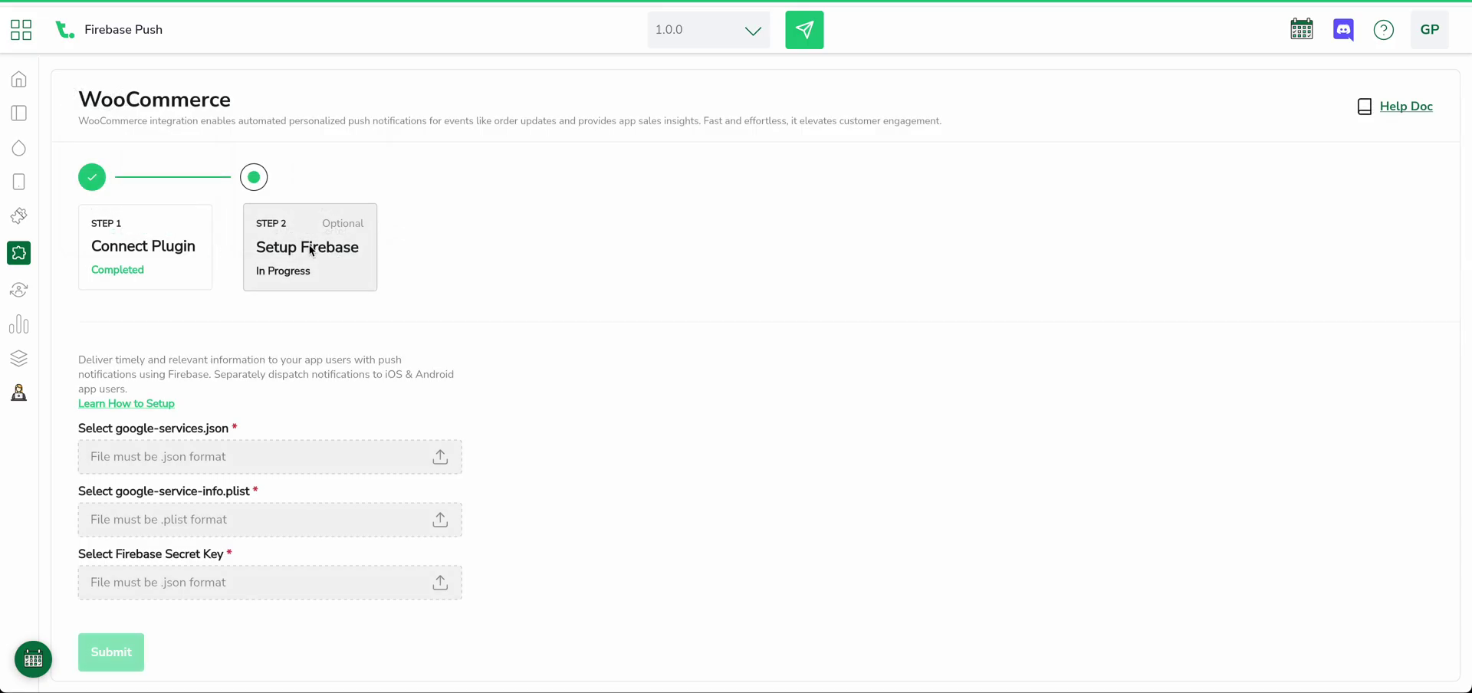
{"action": "scroll", "coordinate": [324, 269], "scroll_direction": "down", "scroll_amount": 1}
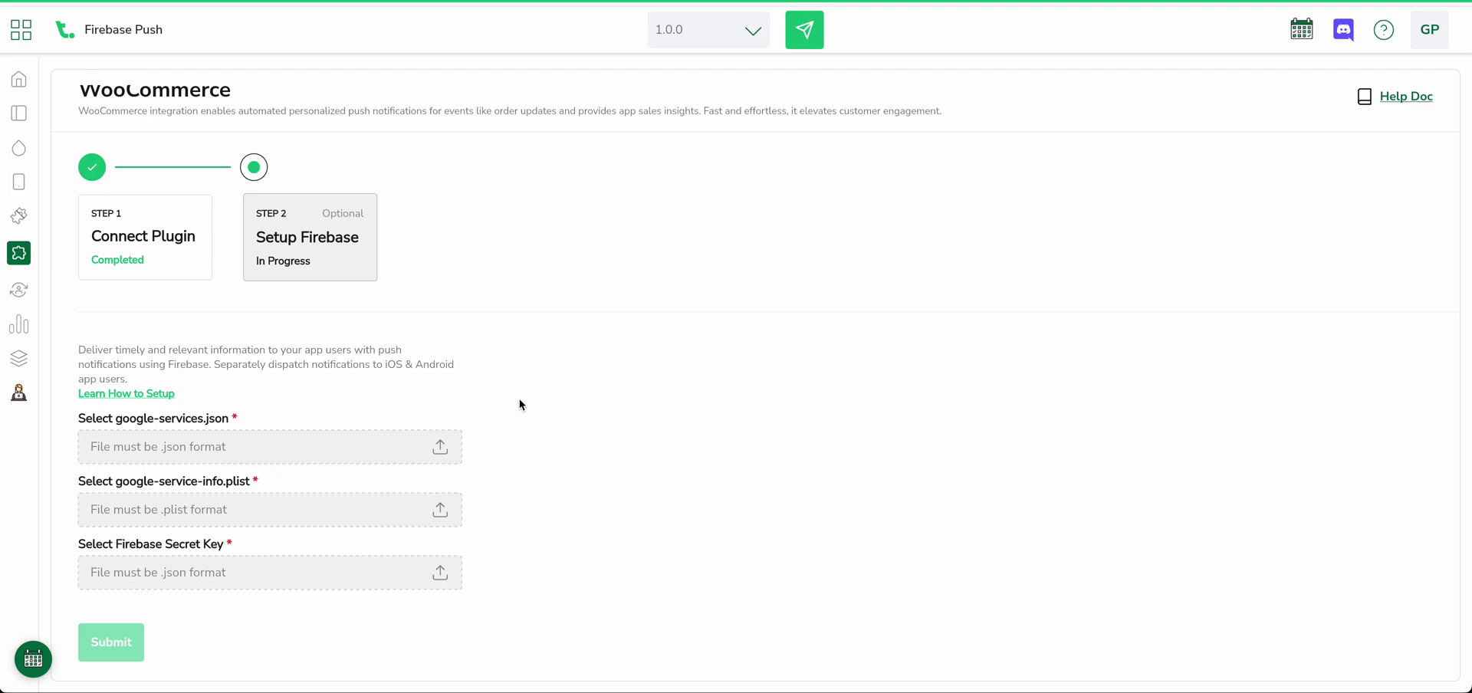
{"action": "left_click", "coordinate": [18, 216]}
{"action": "left_click", "coordinate": [91, 112]}
{"action": "left_click", "coordinate": [267, 253]}
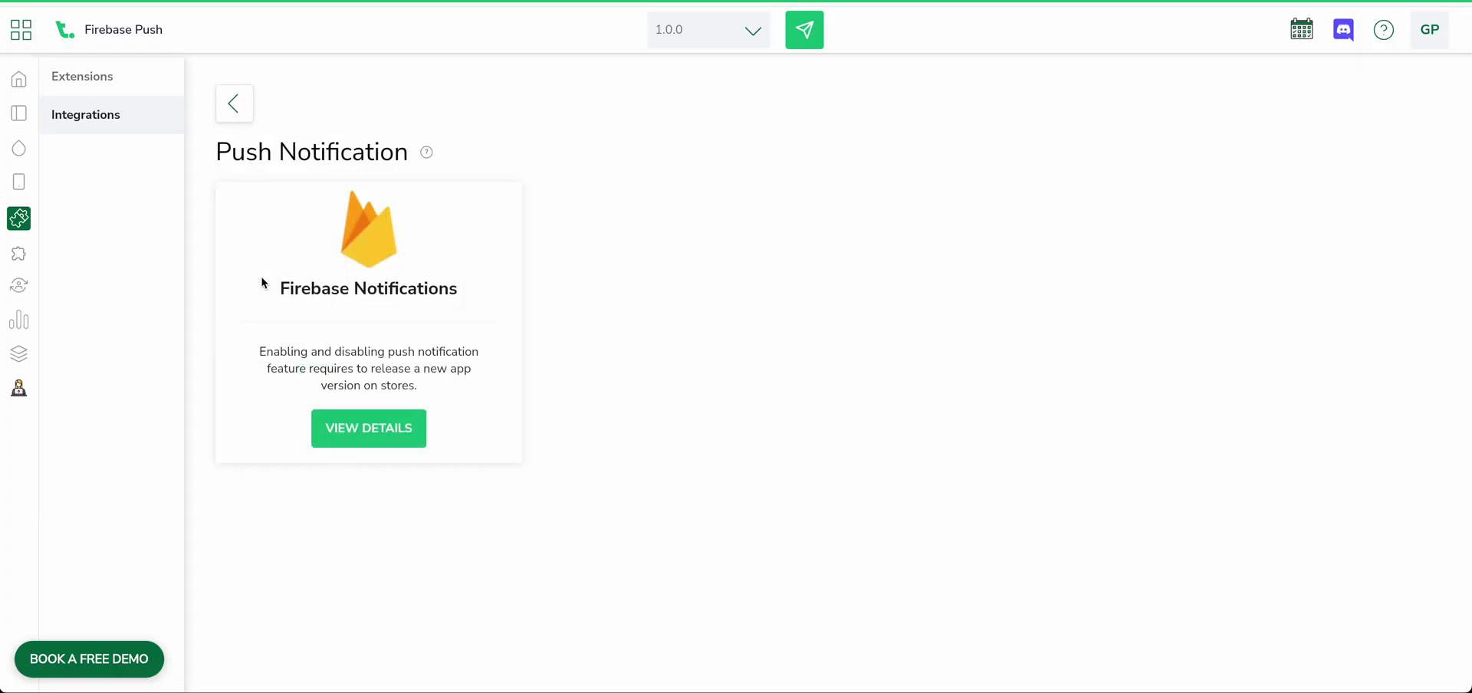
Re-enable Firebase push notifications in Twinr and bring up the Firebase console's project list
{"action": "left_click", "coordinate": [341, 432]}
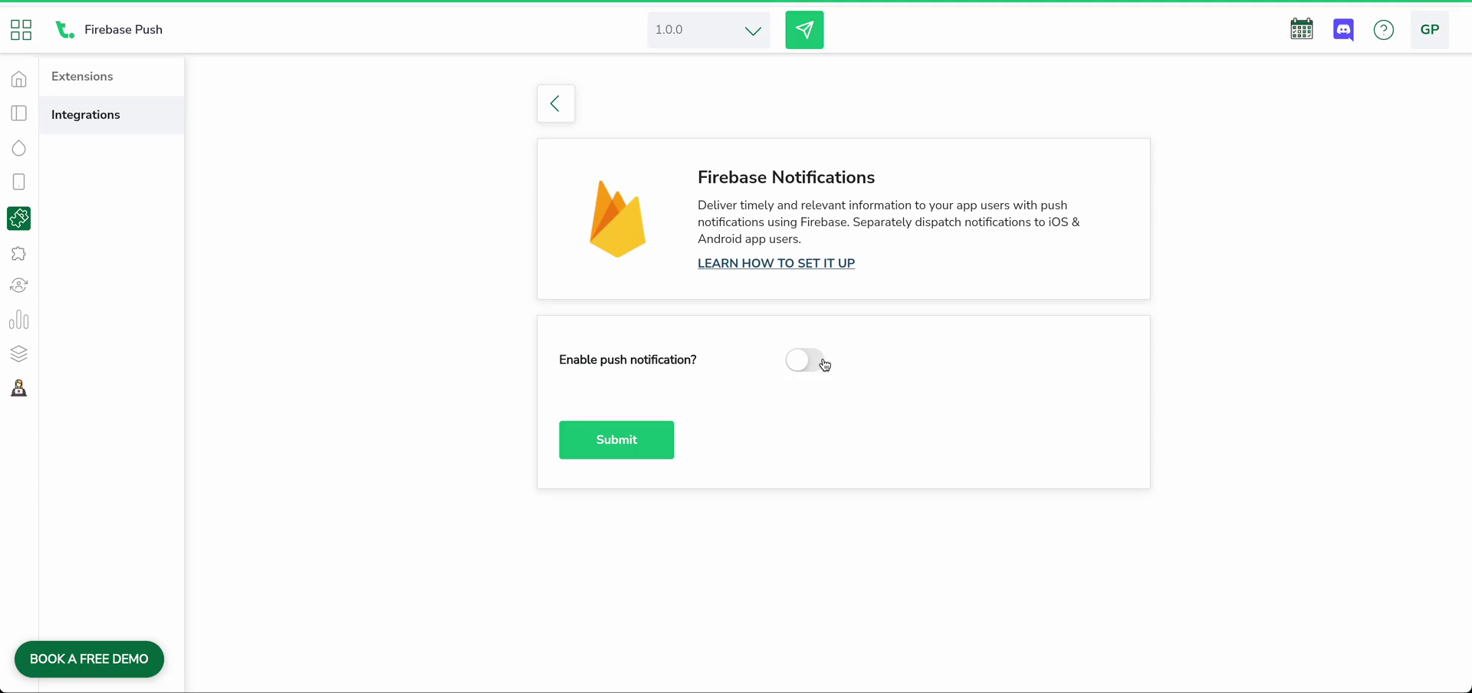
{"action": "left_click", "coordinate": [825, 365]}
{"action": "scroll", "coordinate": [749, 430], "scroll_direction": "down", "scroll_amount": 1}
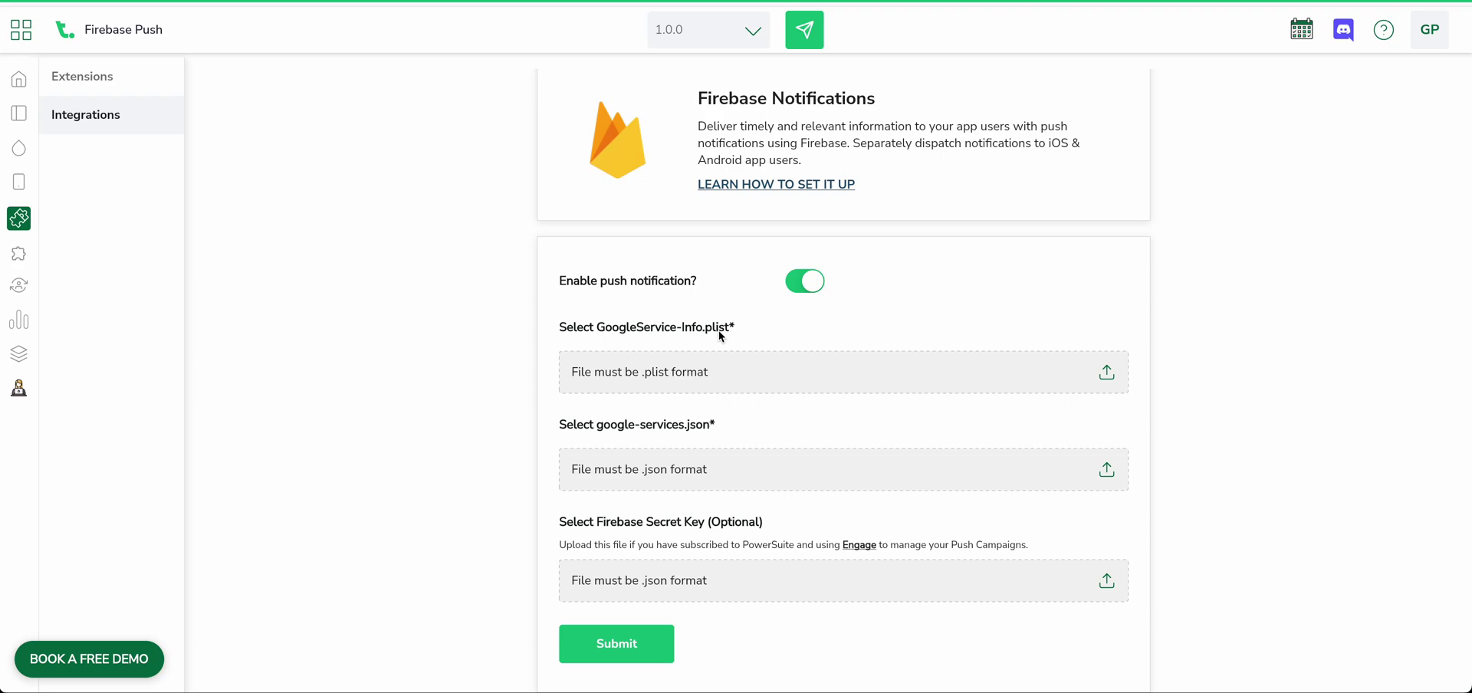
{"action": "key", "text": "super+Tab"}
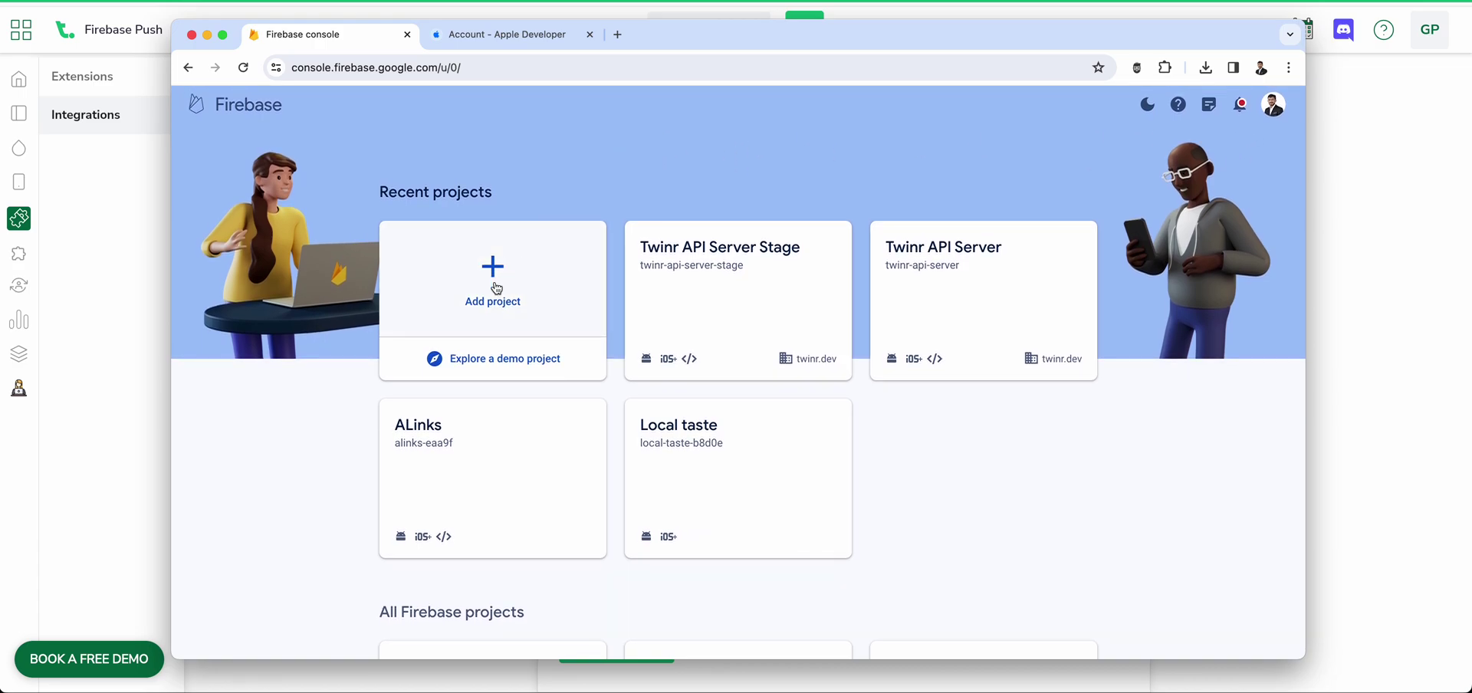
Start a new Firebase project named 'Firebase App'
{"action": "left_click", "coordinate": [496, 288]}
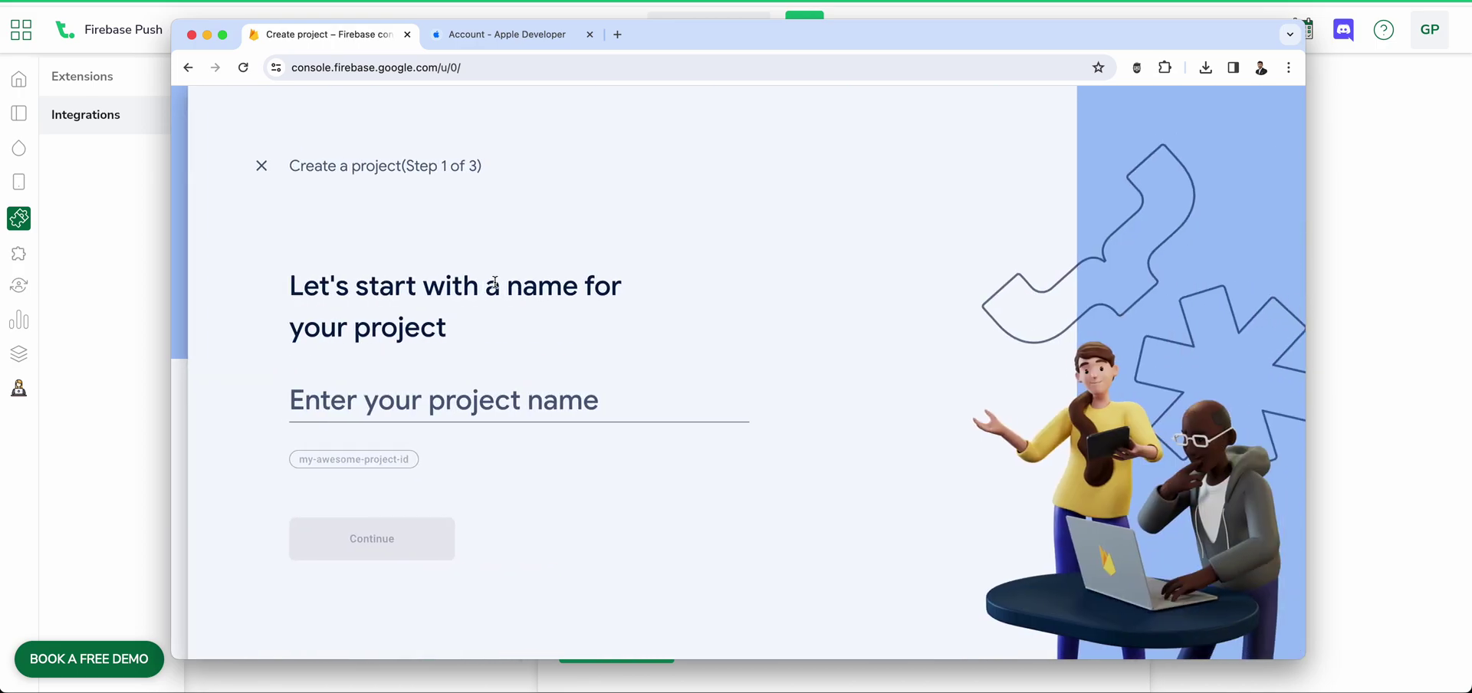
{"action": "left_click", "coordinate": [346, 404]}
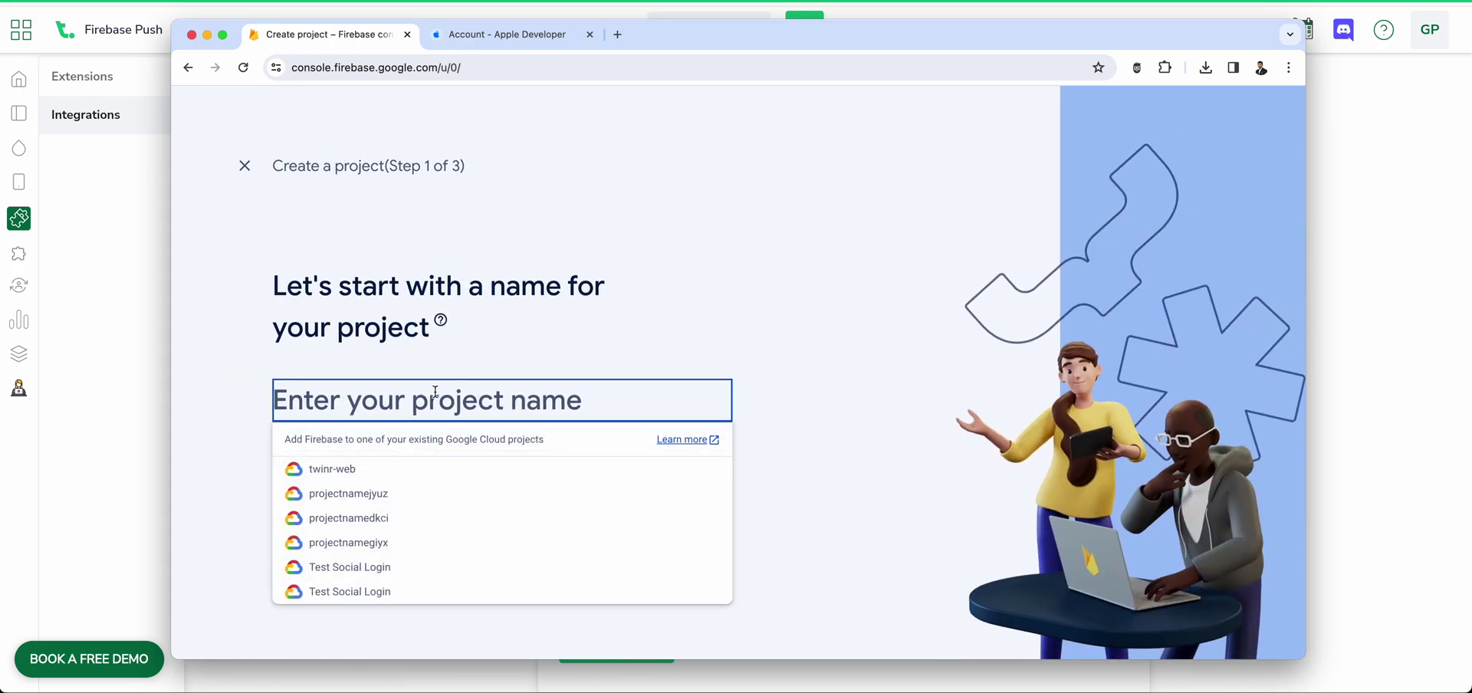
{"action": "type", "text": "Firebase App"}
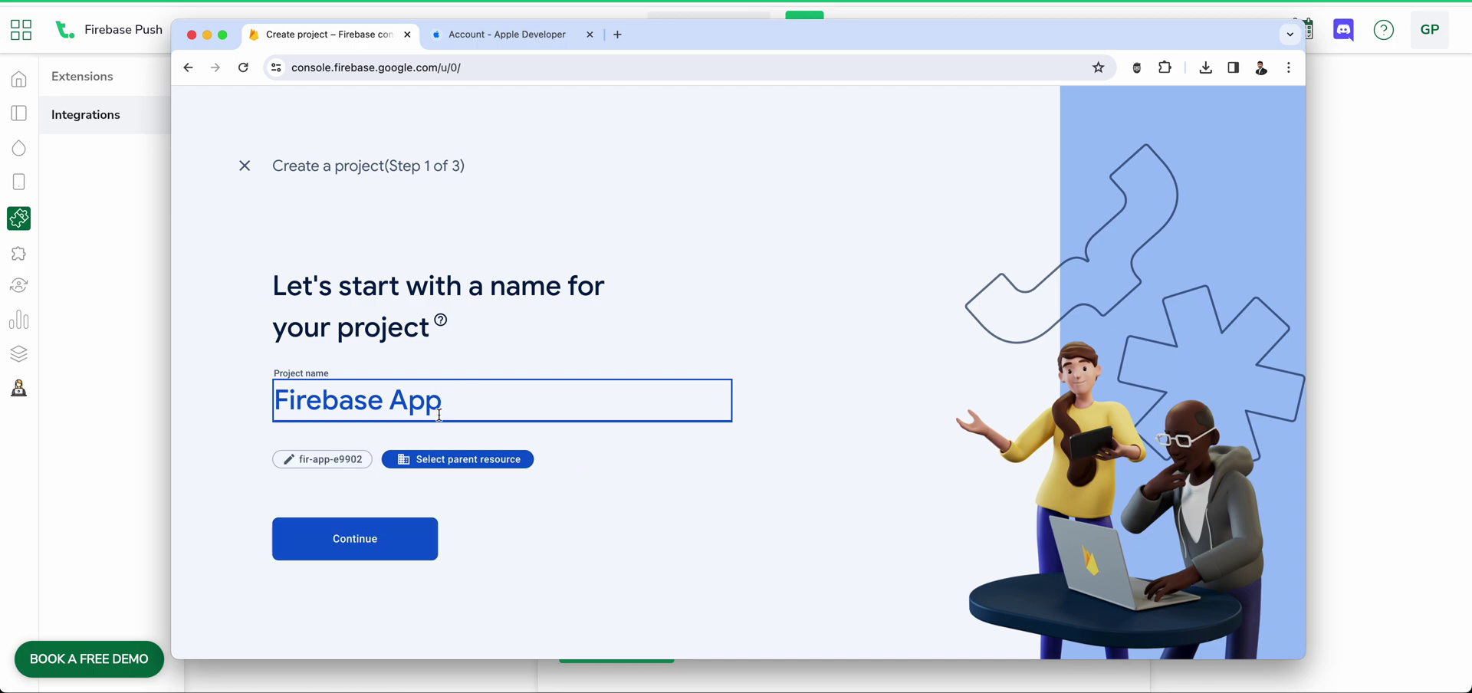
{"action": "left_click", "coordinate": [343, 554]}
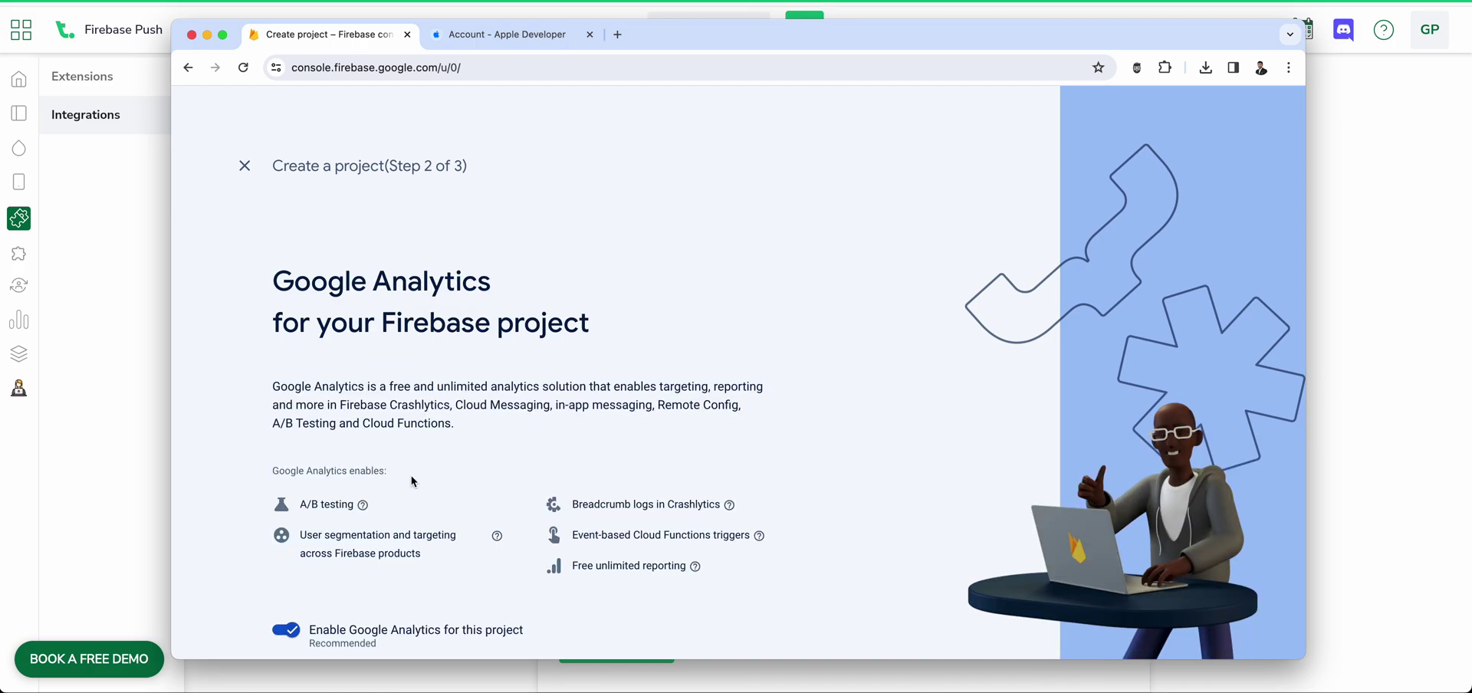
Link Google Analytics to the Twinr account, create the project and open its overview
{"action": "scroll", "coordinate": [361, 506], "scroll_direction": "down", "scroll_amount": 2}
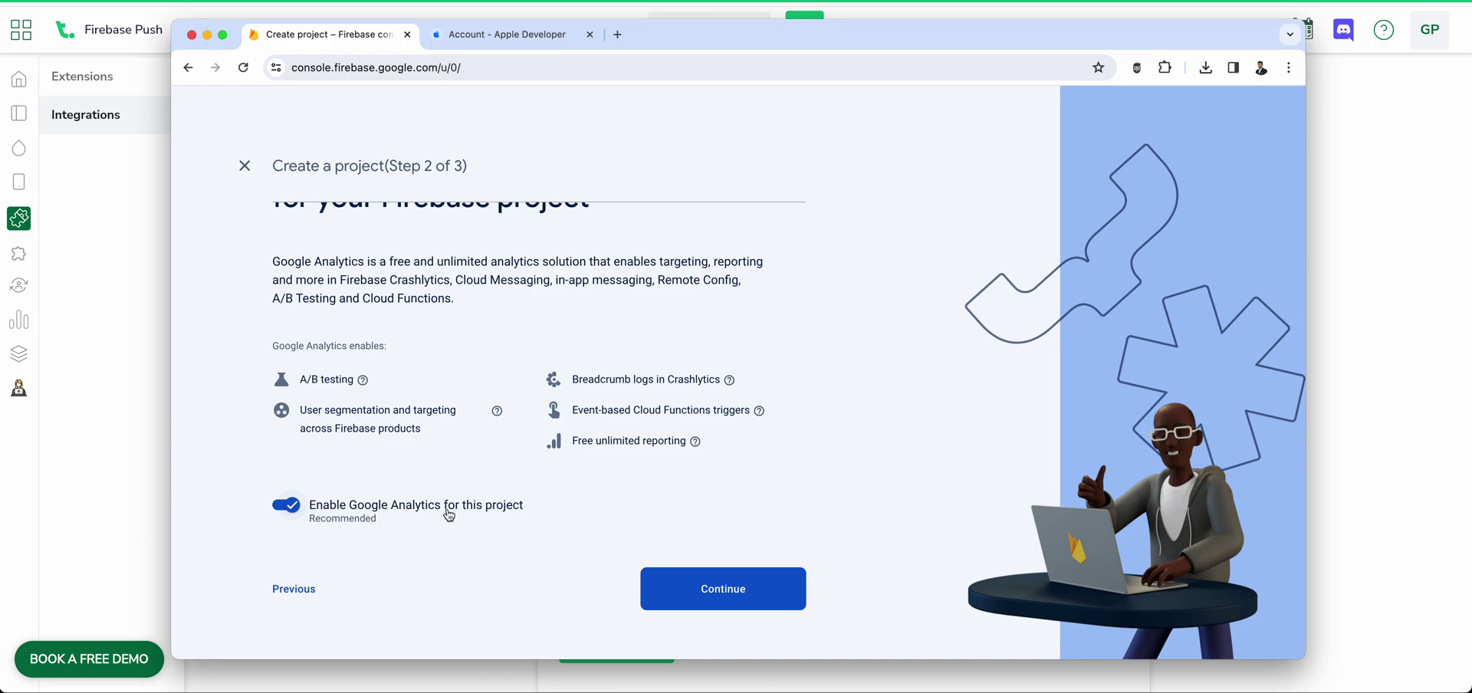
{"action": "scroll", "coordinate": [388, 484], "scroll_direction": "up", "scroll_amount": 2}
{"action": "scroll", "coordinate": [615, 541], "scroll_direction": "down", "scroll_amount": 2}
{"action": "left_click", "coordinate": [706, 591]}
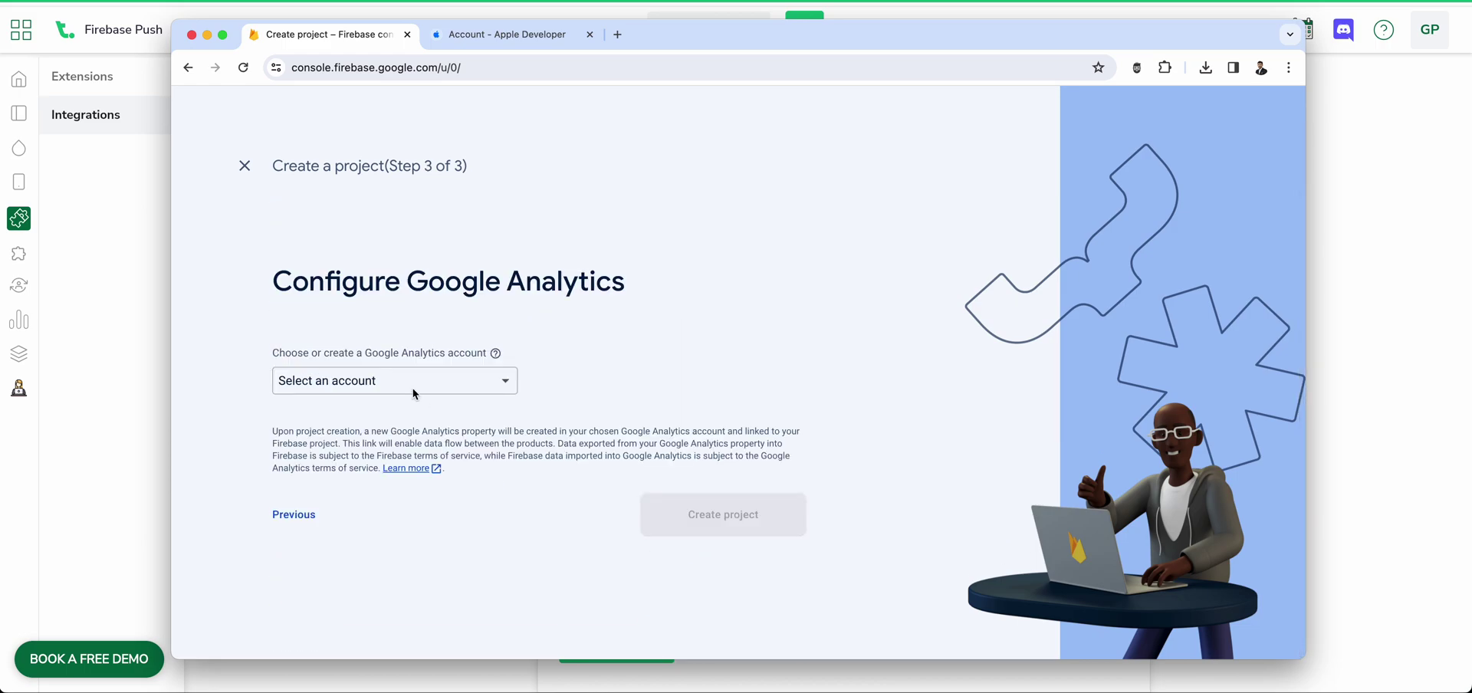
{"action": "left_click", "coordinate": [389, 384]}
{"action": "left_click", "coordinate": [374, 391]}
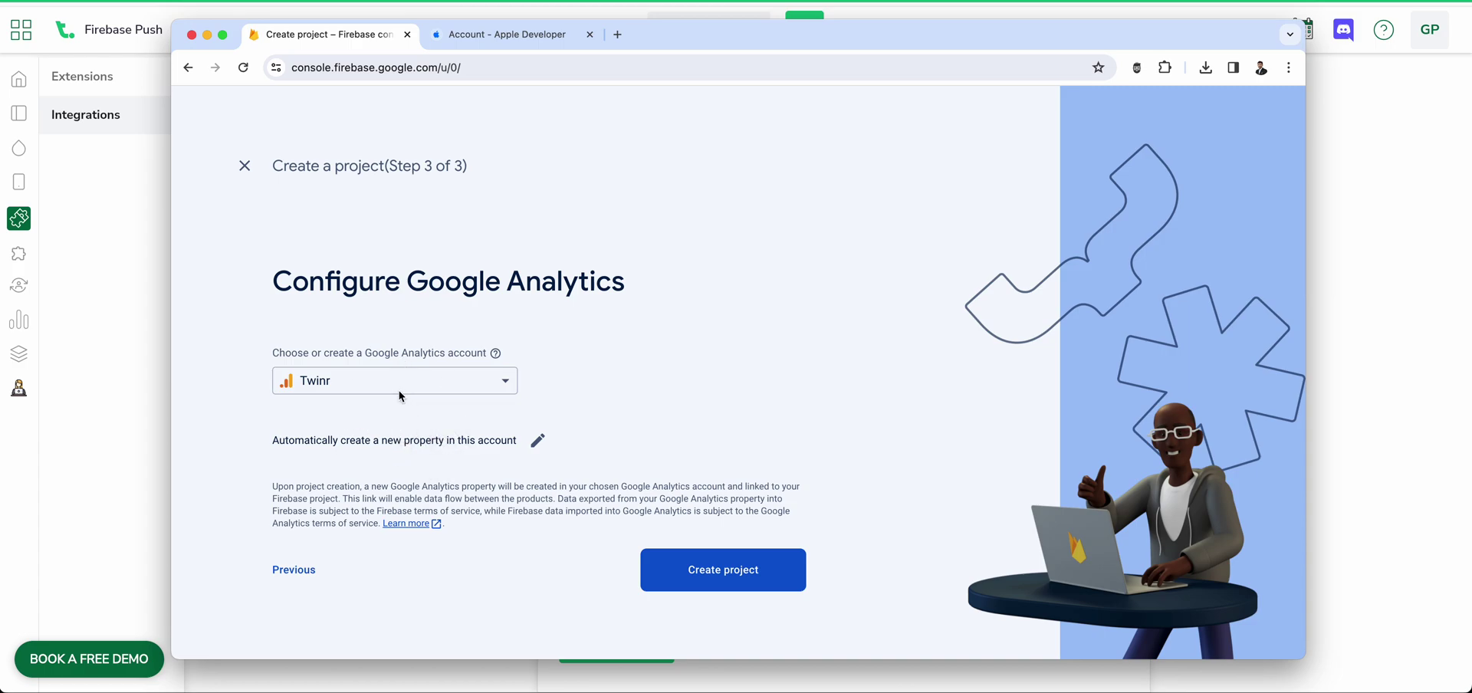
{"action": "left_click", "coordinate": [723, 579]}
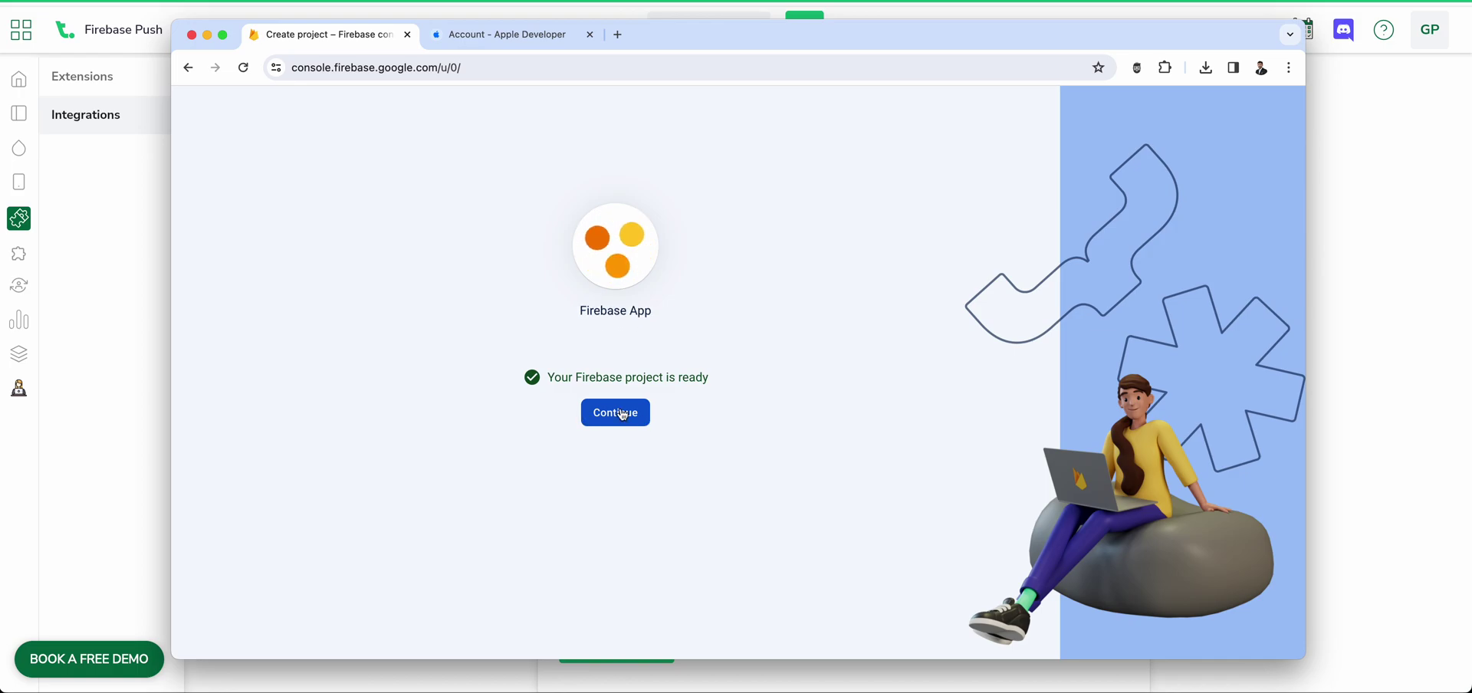
{"action": "left_click", "coordinate": [620, 414]}
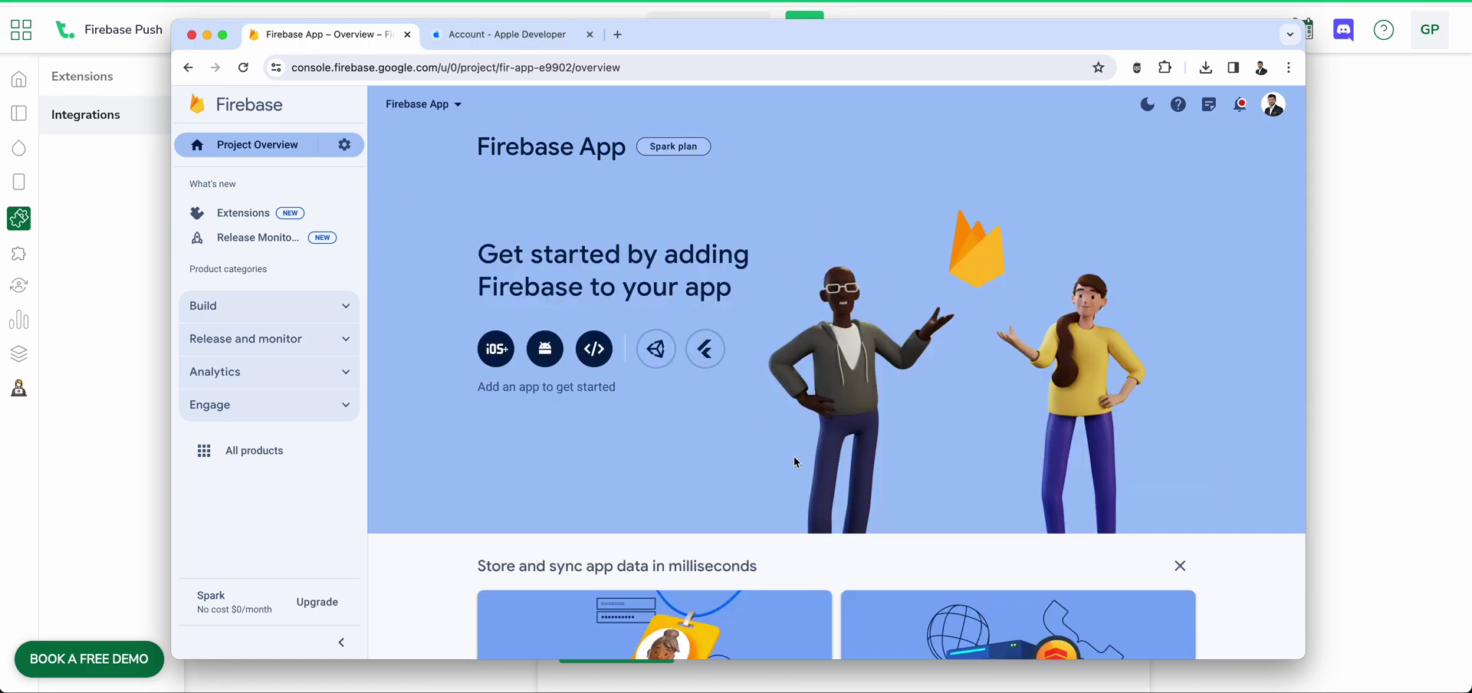
From Project settings, start adding an Apple app to the Firebase project
{"action": "left_click", "coordinate": [344, 145]}
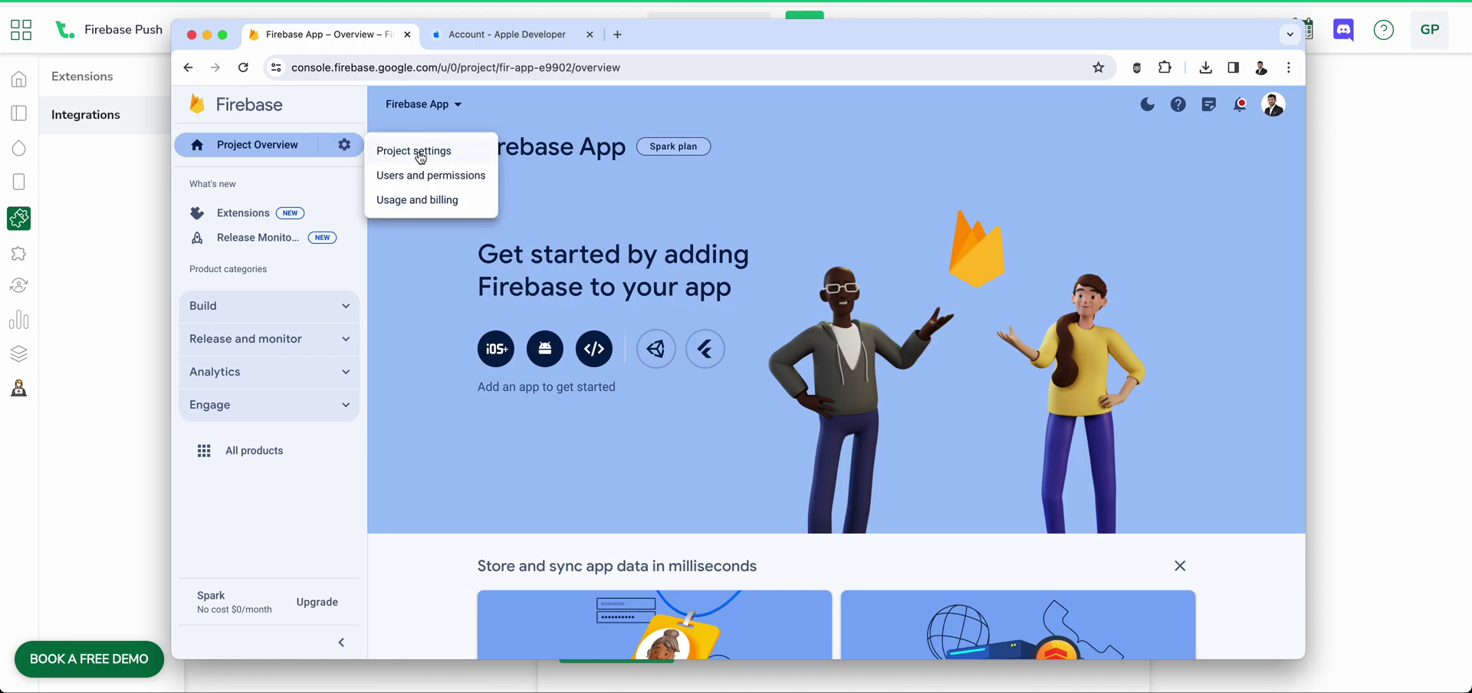
{"action": "left_click", "coordinate": [421, 158]}
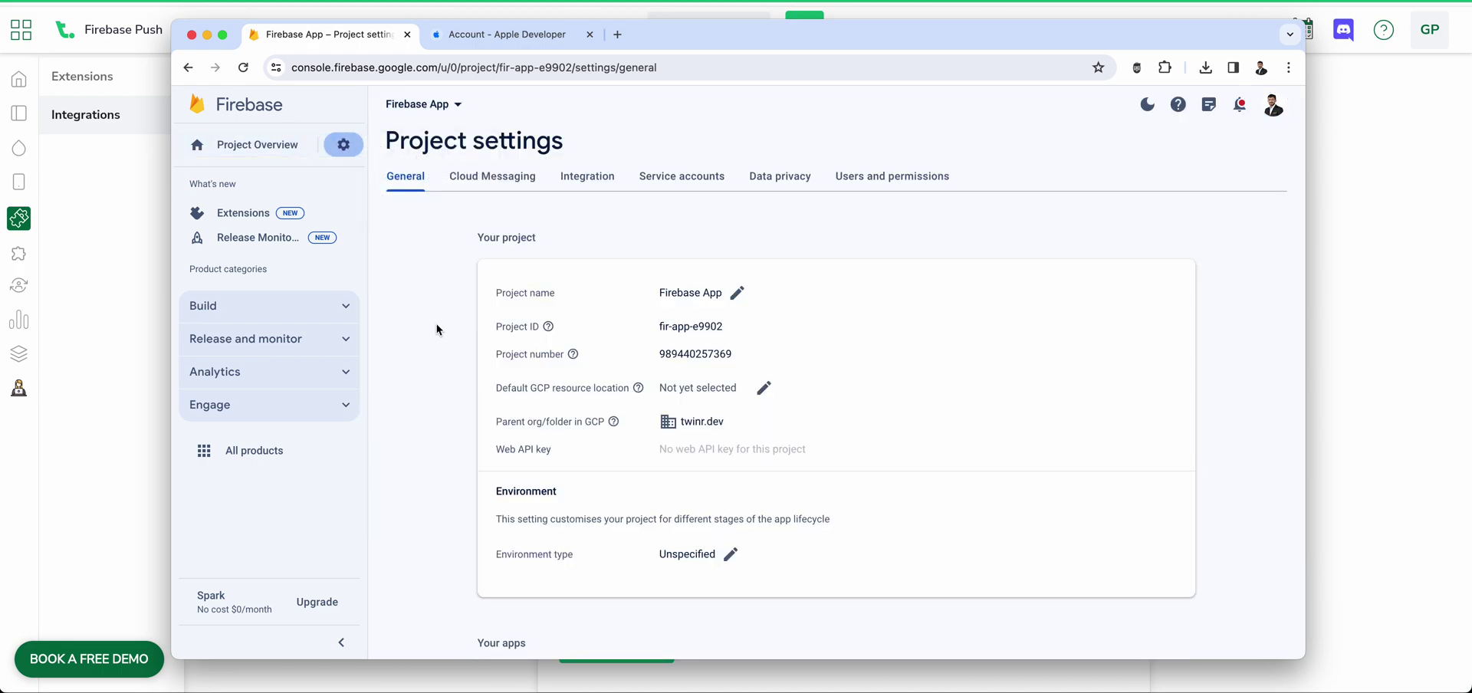
{"action": "scroll", "coordinate": [416, 282], "scroll_direction": "down", "scroll_amount": 4}
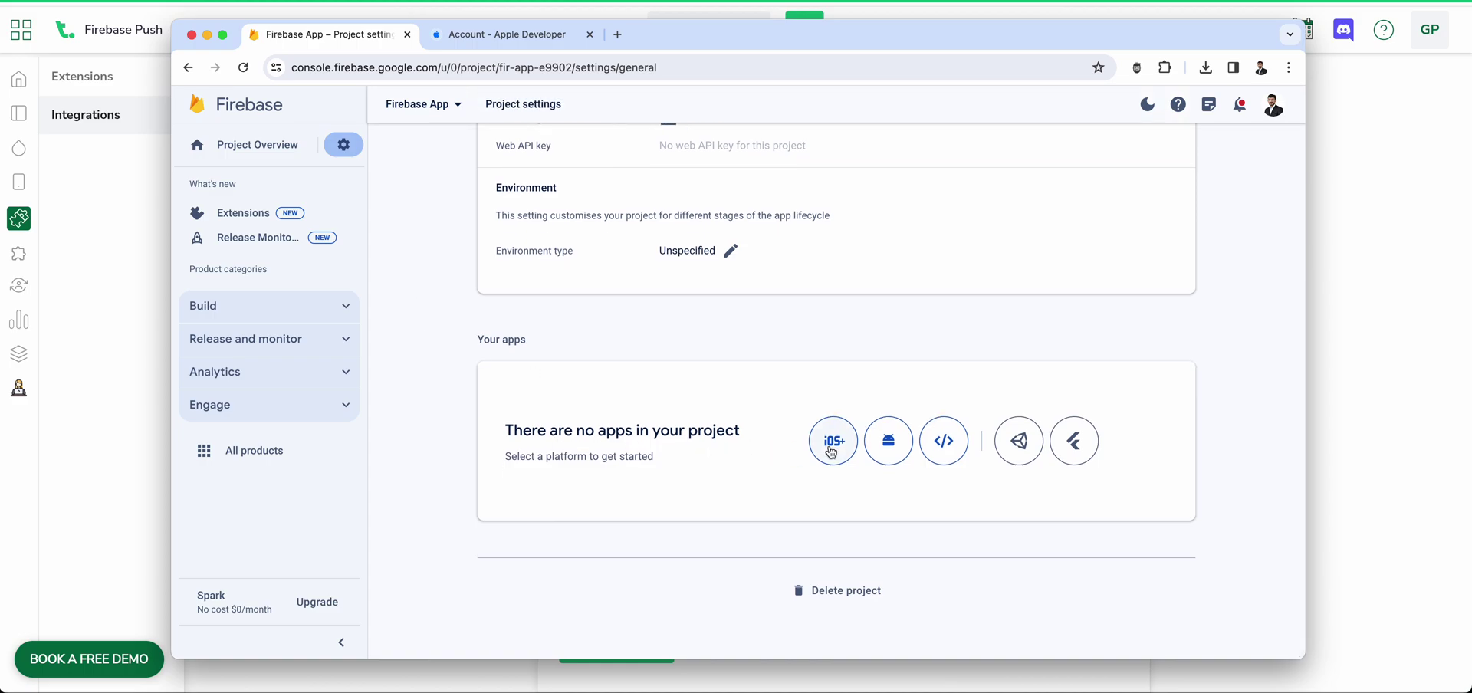
{"action": "left_click", "coordinate": [831, 451]}
{"action": "left_click", "coordinate": [396, 276]}
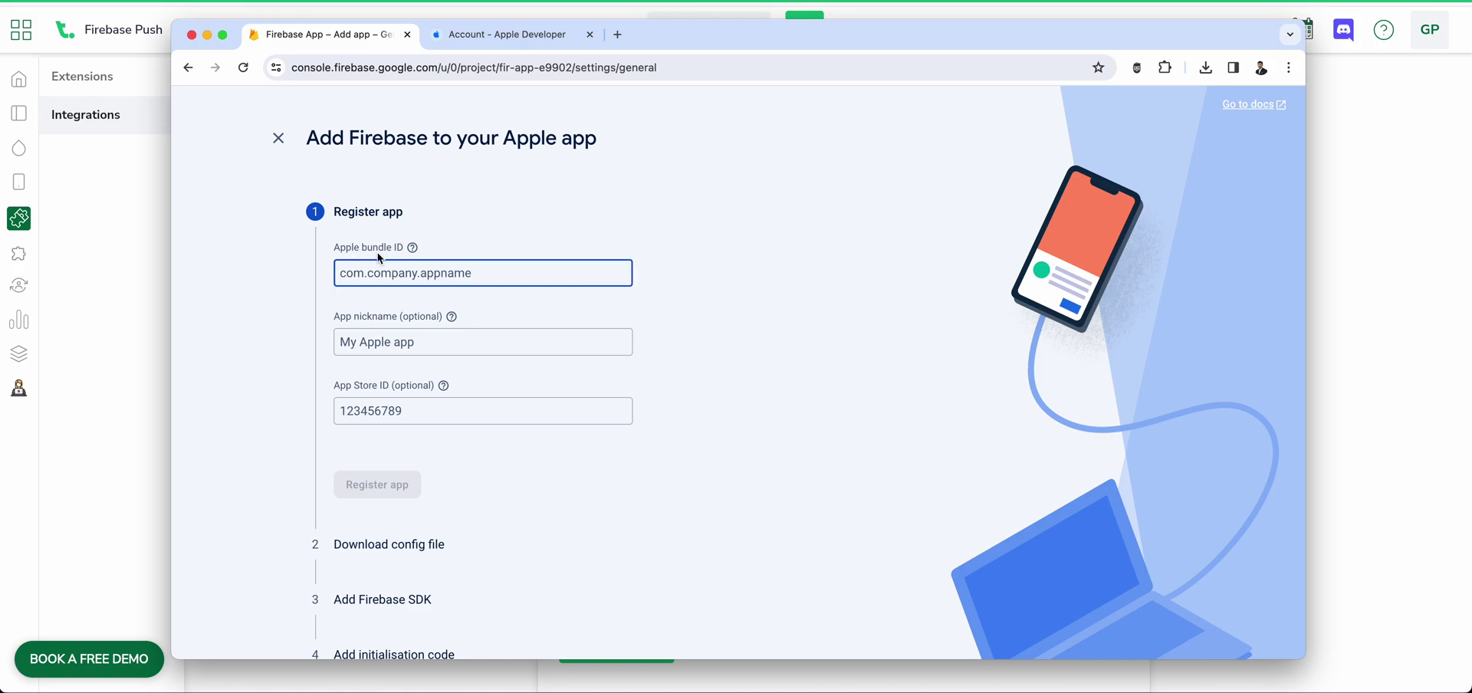
Enter bundle ID dev.twinr.app from Twinr's iOS signing info and nickname 'Firebase App iOS', then register
{"action": "left_click", "coordinate": [101, 287]}
{"action": "left_click", "coordinate": [18, 356]}
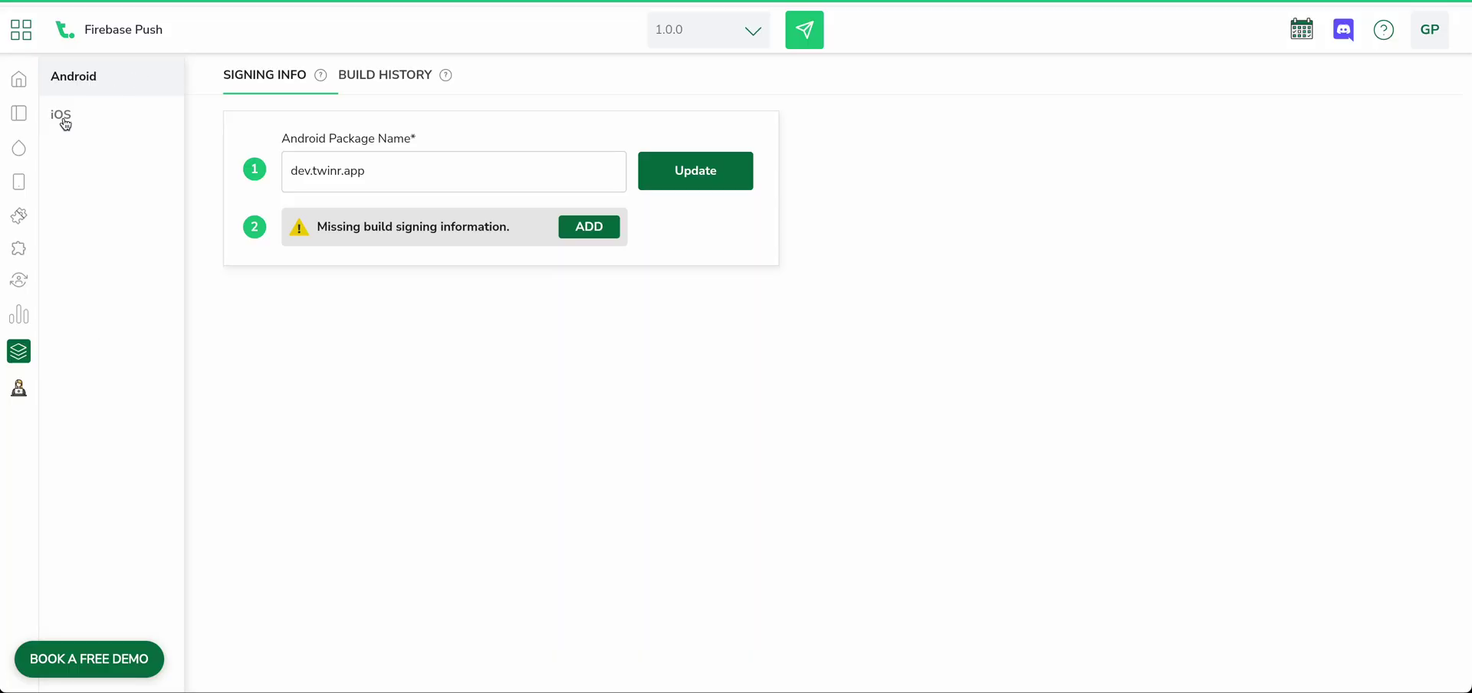
{"action": "left_click", "coordinate": [66, 123]}
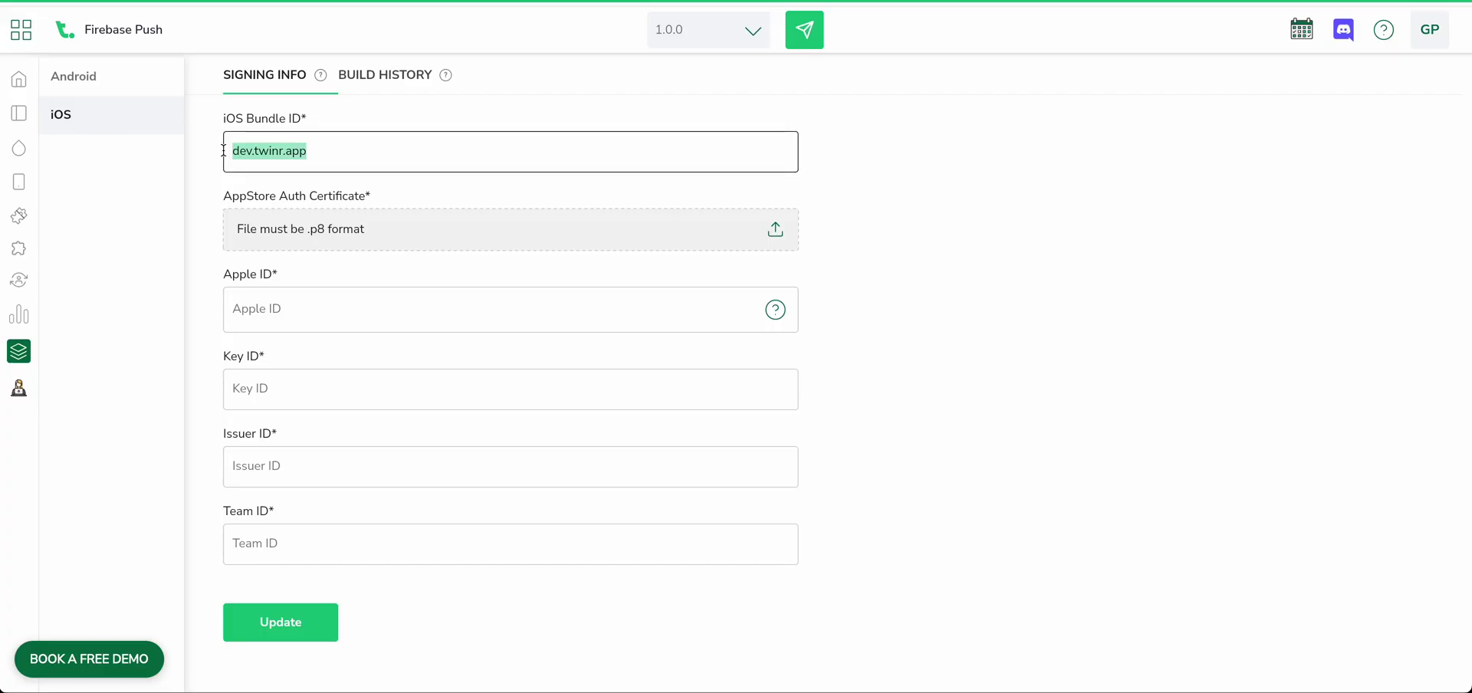
{"action": "key", "text": "super+Tab"}
{"action": "left_click", "coordinate": [388, 273]}
{"action": "type", "text": "dev.twinr.app"}
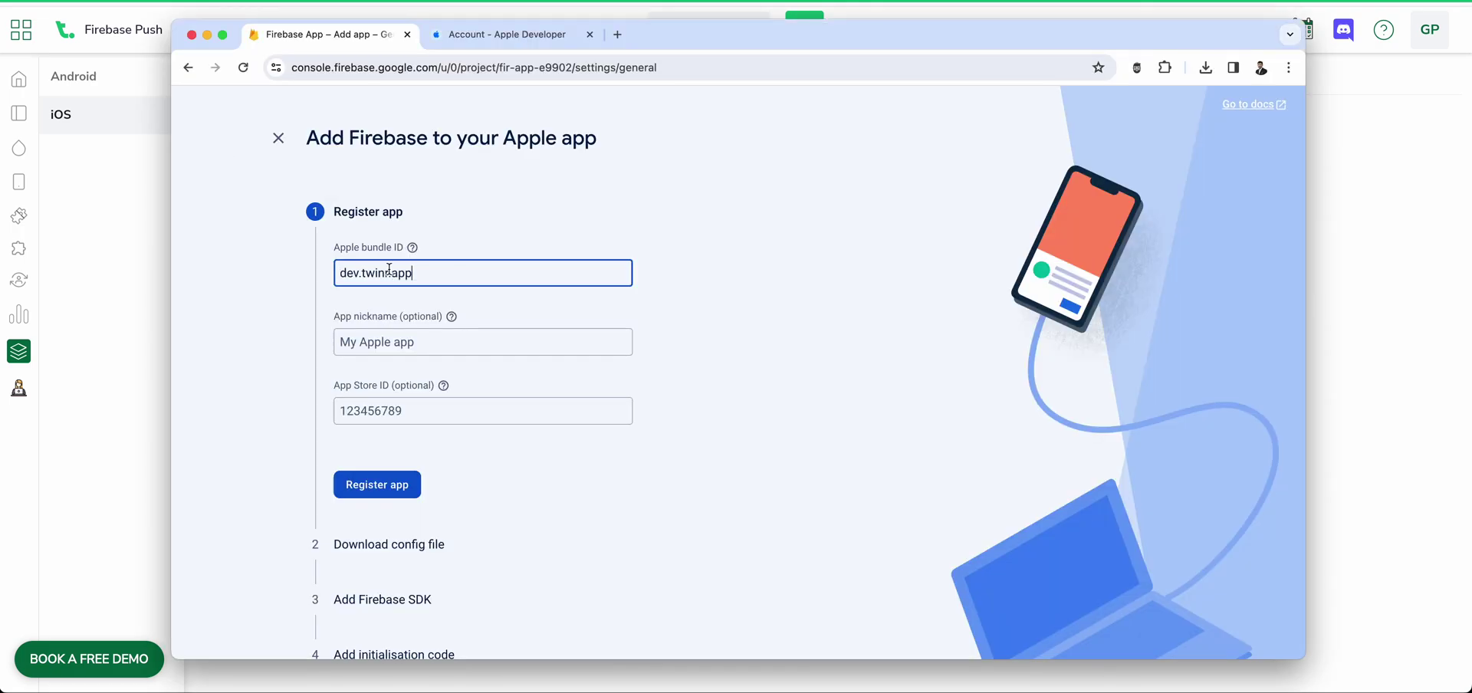
{"action": "left_click", "coordinate": [387, 342]}
{"action": "type", "text": "Firebase App iOS"}
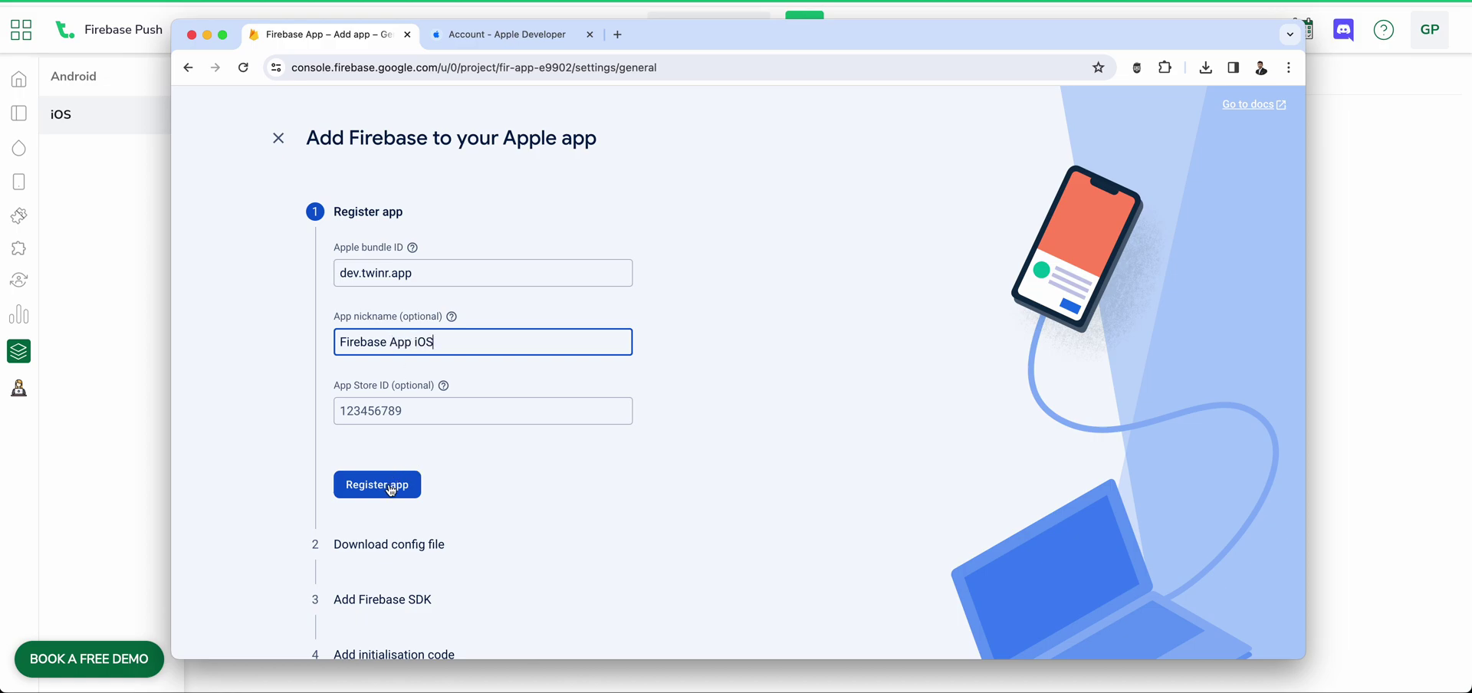
{"action": "left_click", "coordinate": [390, 489]}
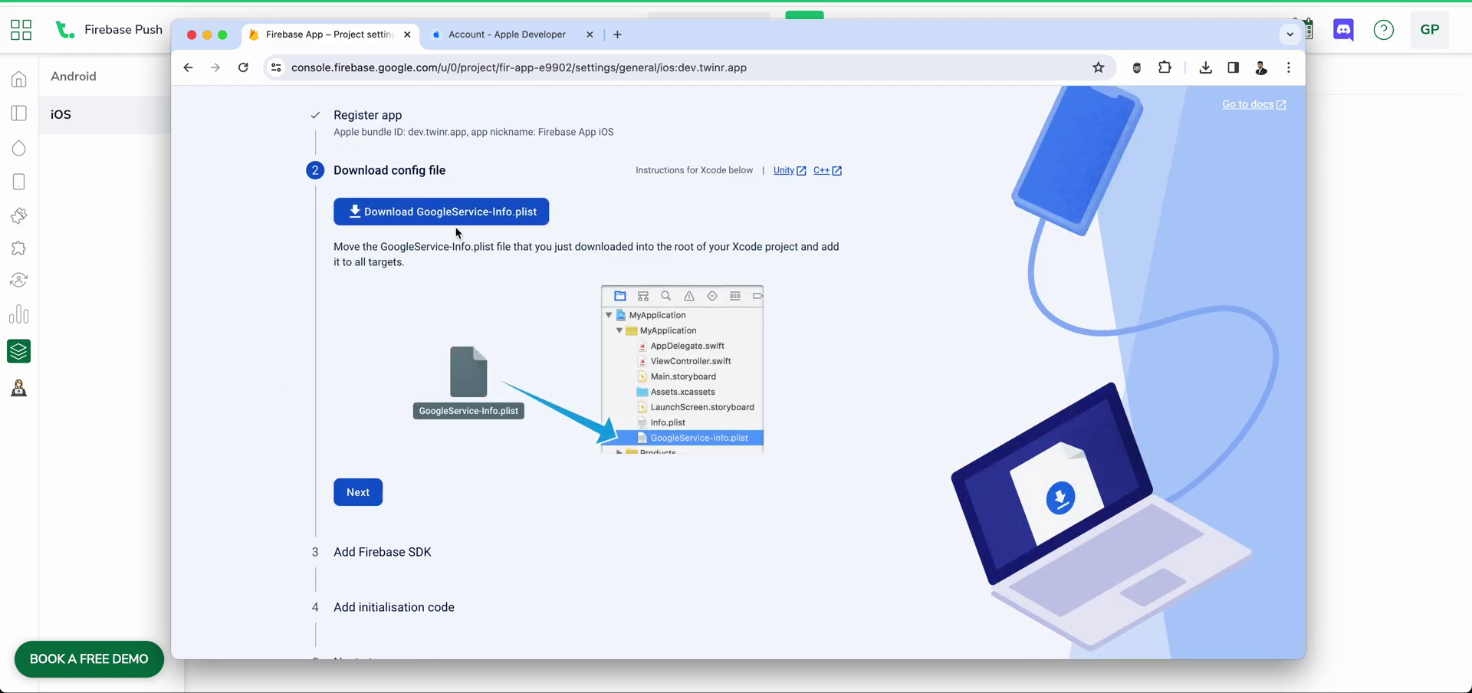
Download GoogleService-Info.plist and finish the iOS app setup wizard
{"action": "left_click", "coordinate": [508, 217]}
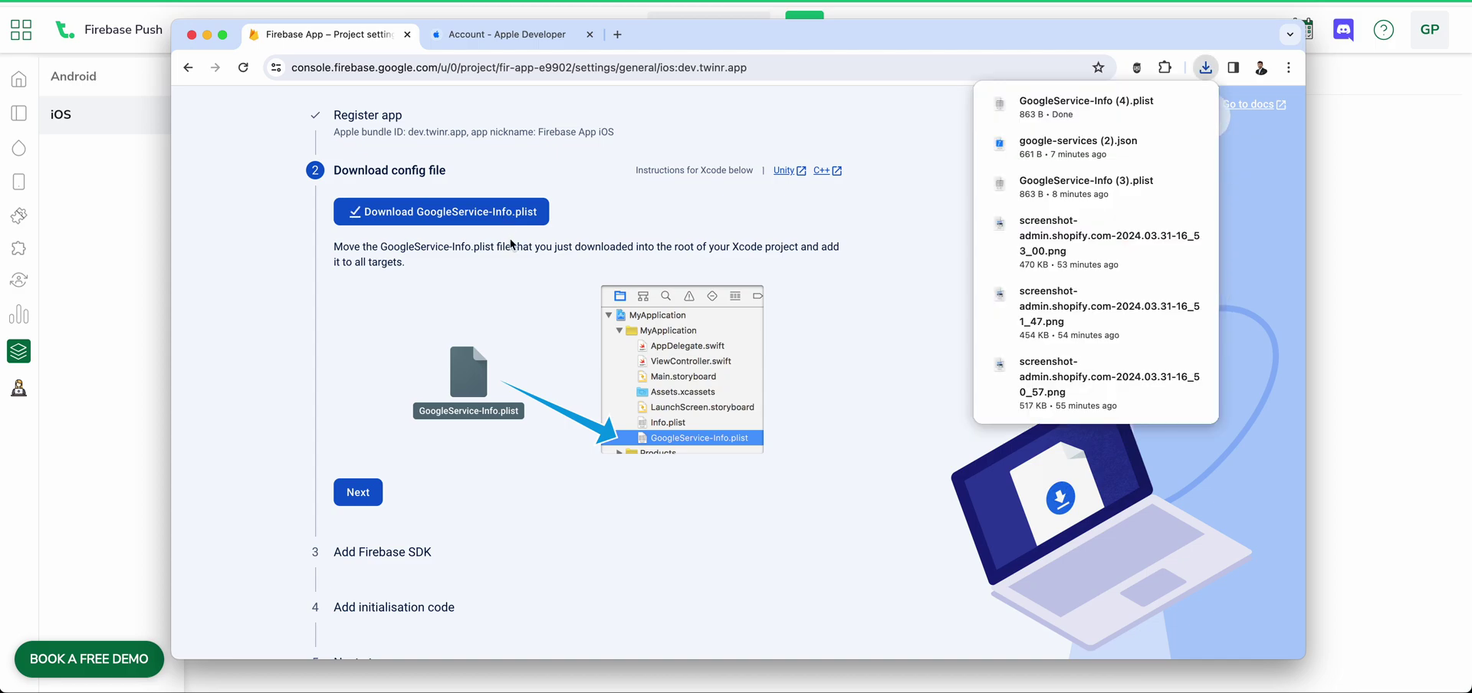
{"action": "left_click", "coordinate": [358, 494]}
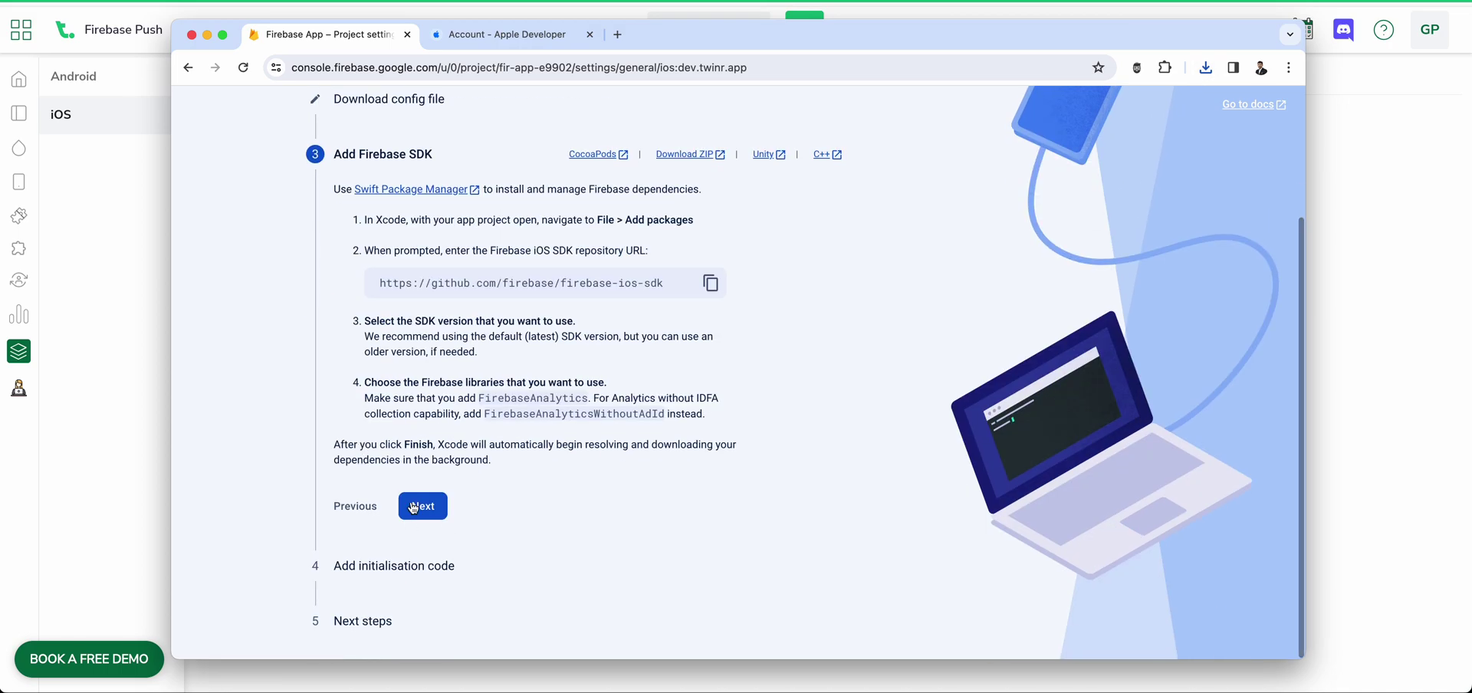
{"action": "left_click", "coordinate": [414, 500]}
{"action": "left_click", "coordinate": [423, 562]}
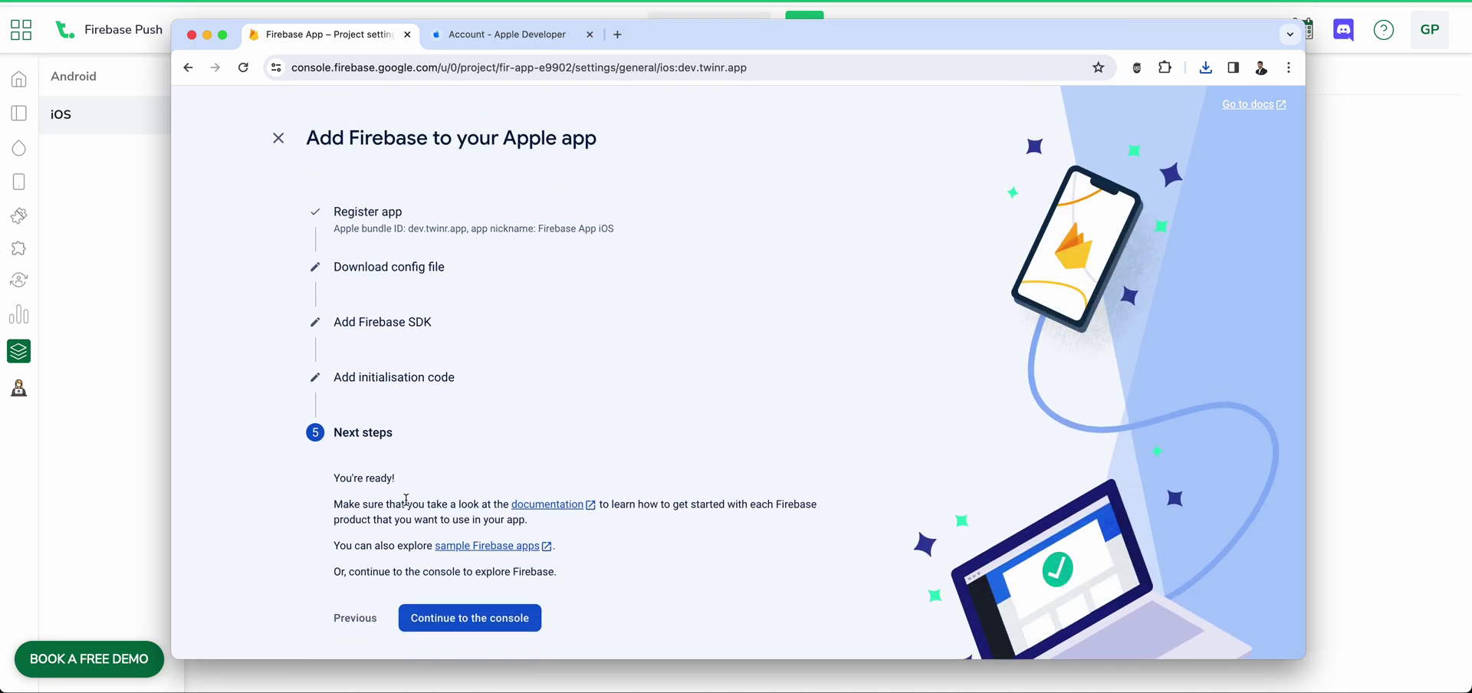
{"action": "left_click", "coordinate": [470, 622]}
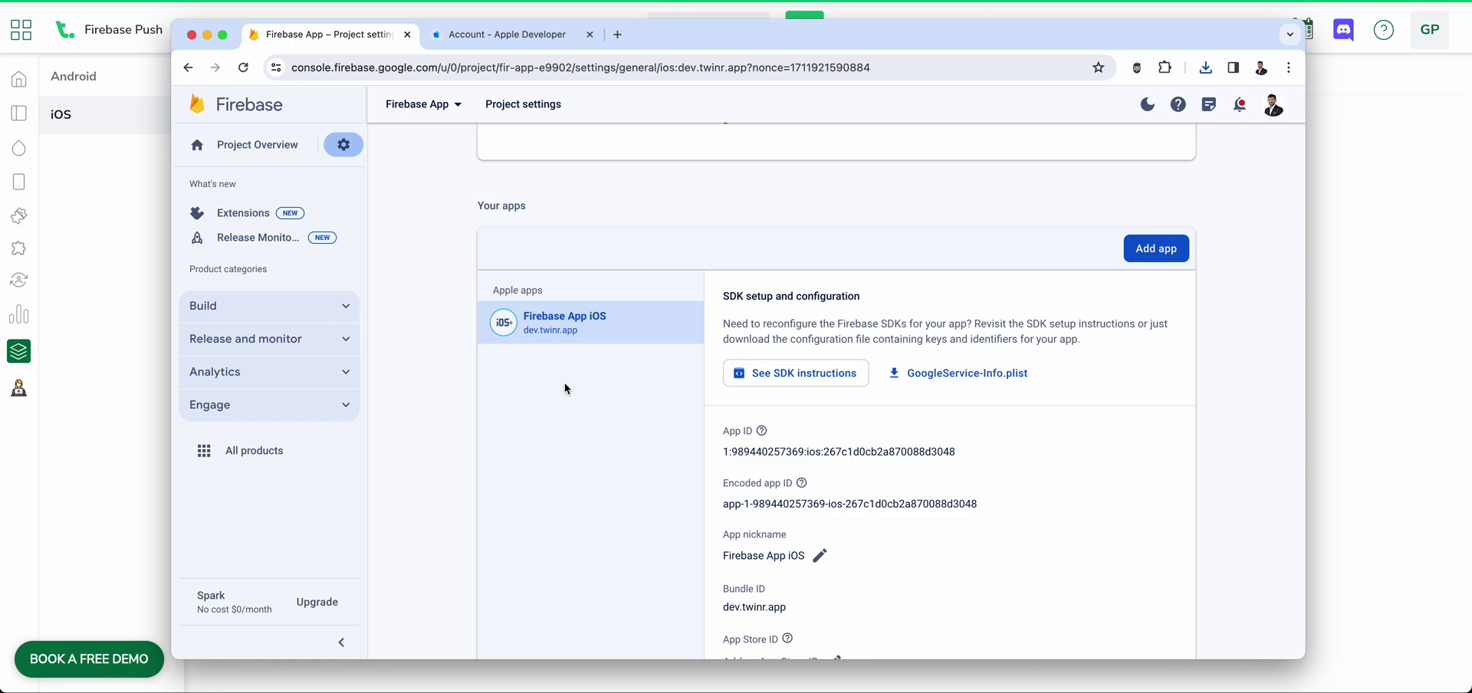
{"action": "left_click", "coordinate": [1158, 258]}
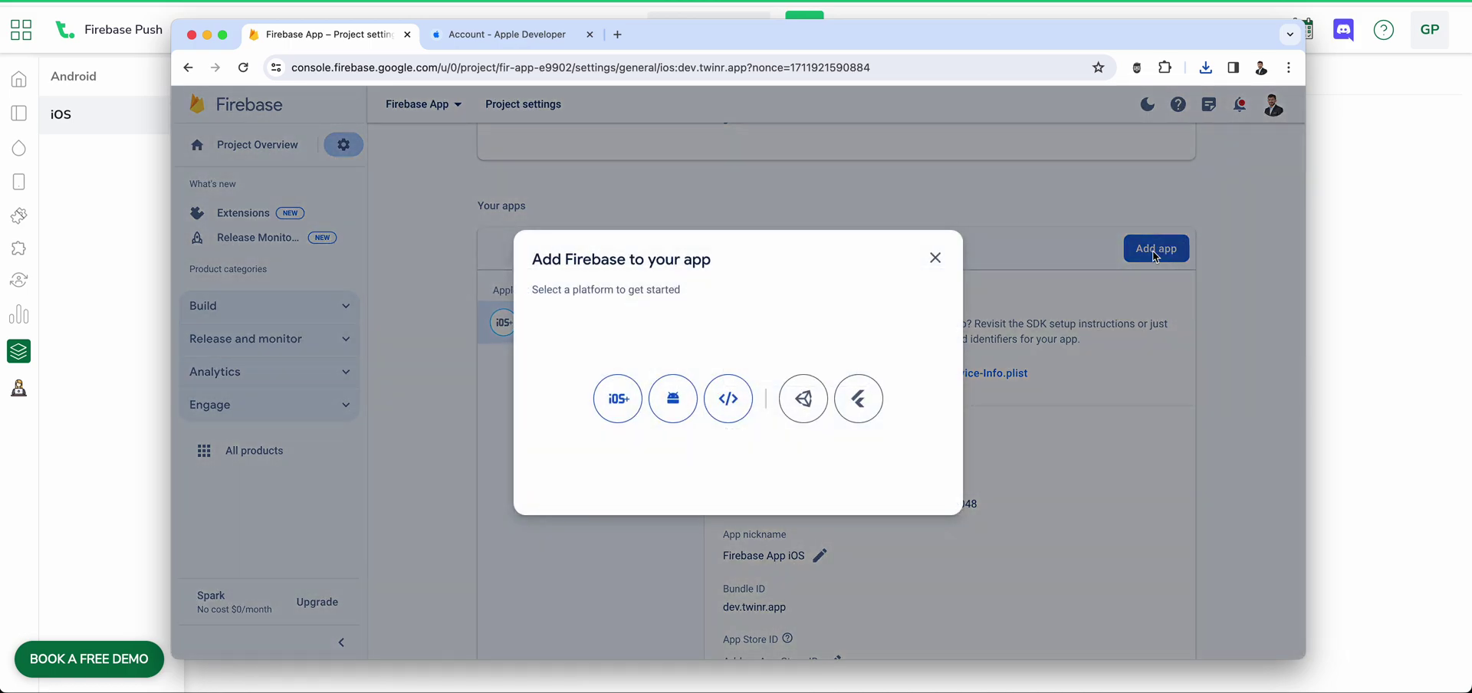
Add an Android app with package name dev.twinr.app from Twinr and nickname 'Firebase App Android'
{"action": "left_click", "coordinate": [676, 405]}
{"action": "type", "text": "dev.twinr.app"}
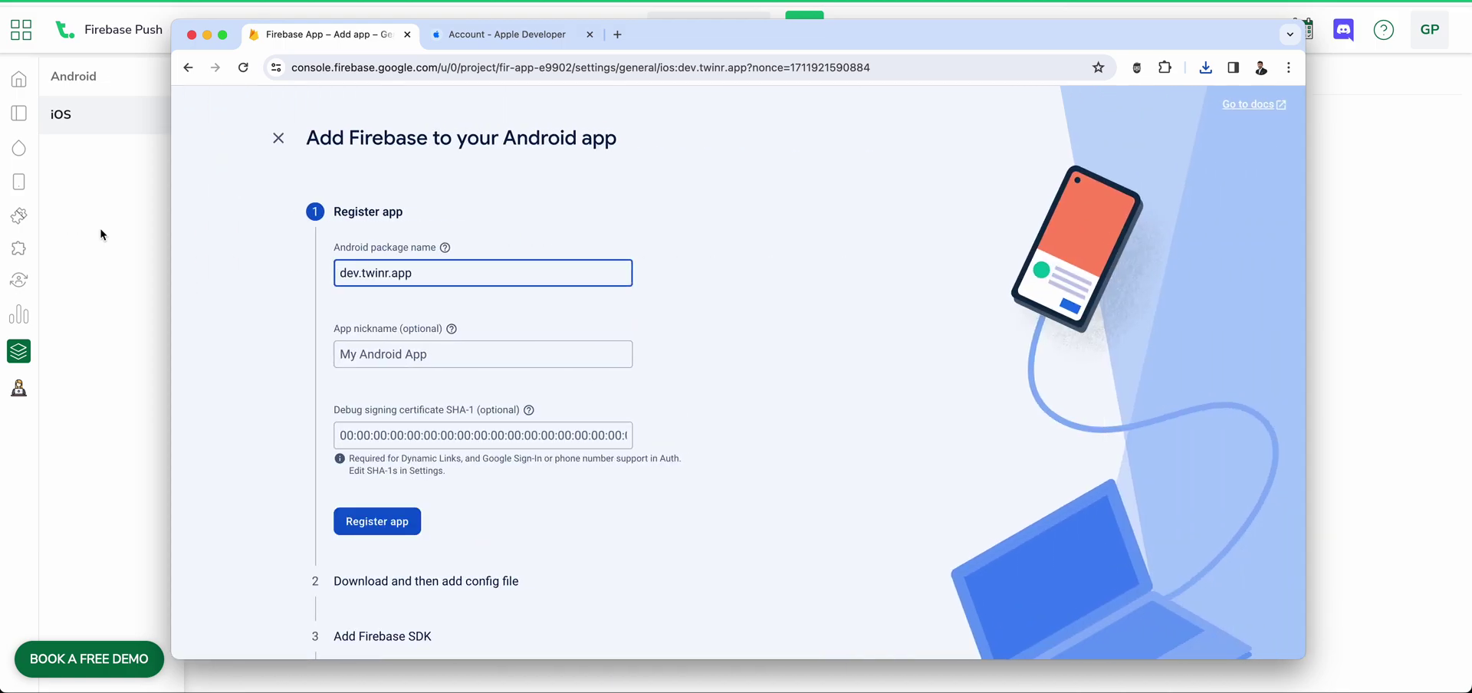
{"action": "left_click", "coordinate": [101, 235]}
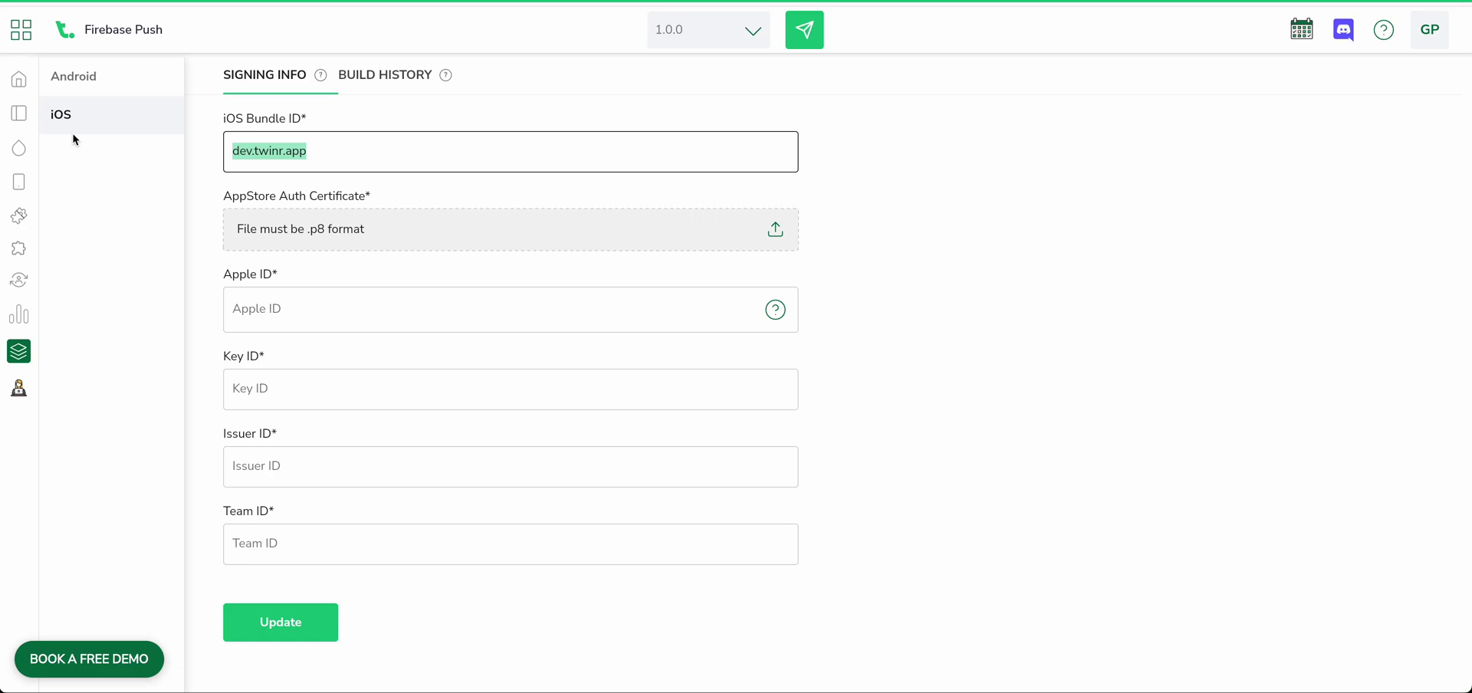
{"action": "left_click", "coordinate": [79, 81]}
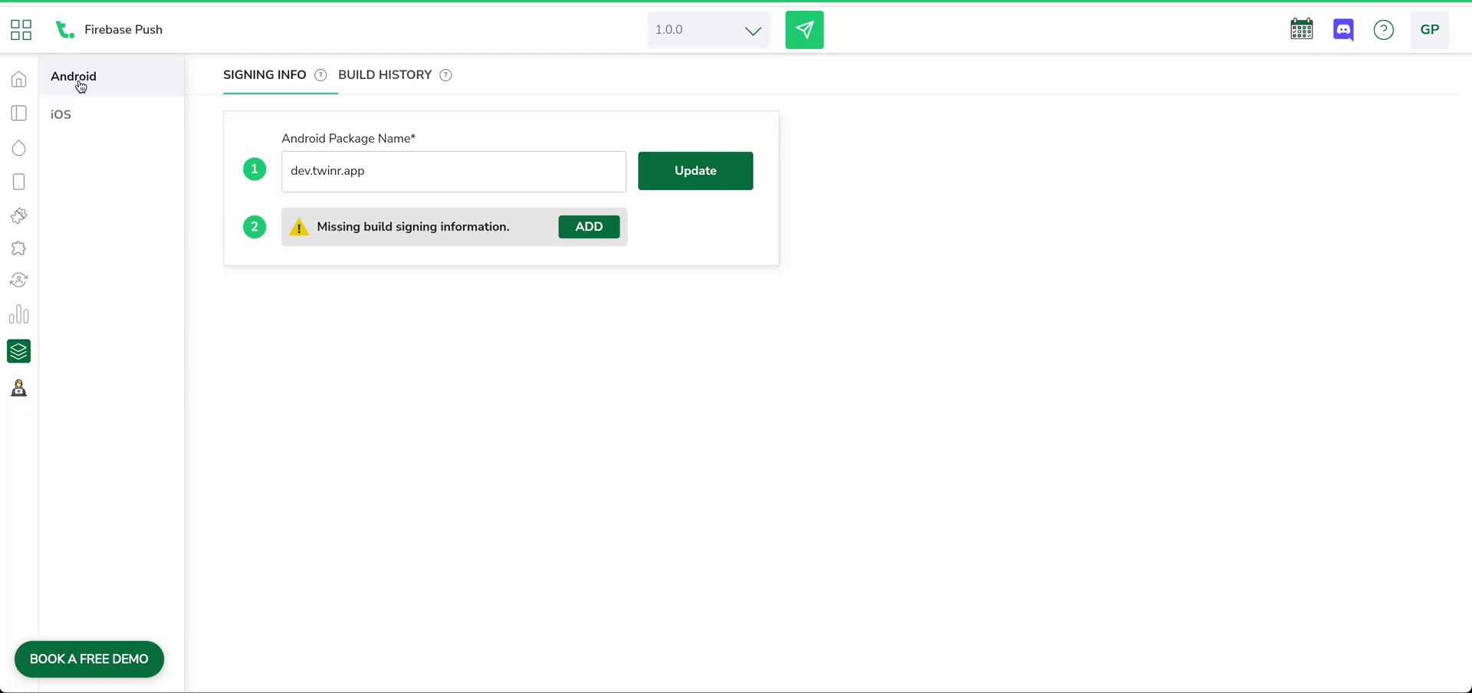
{"action": "left_click_drag", "start_coordinate": [370, 170], "coordinate": [261, 173]}
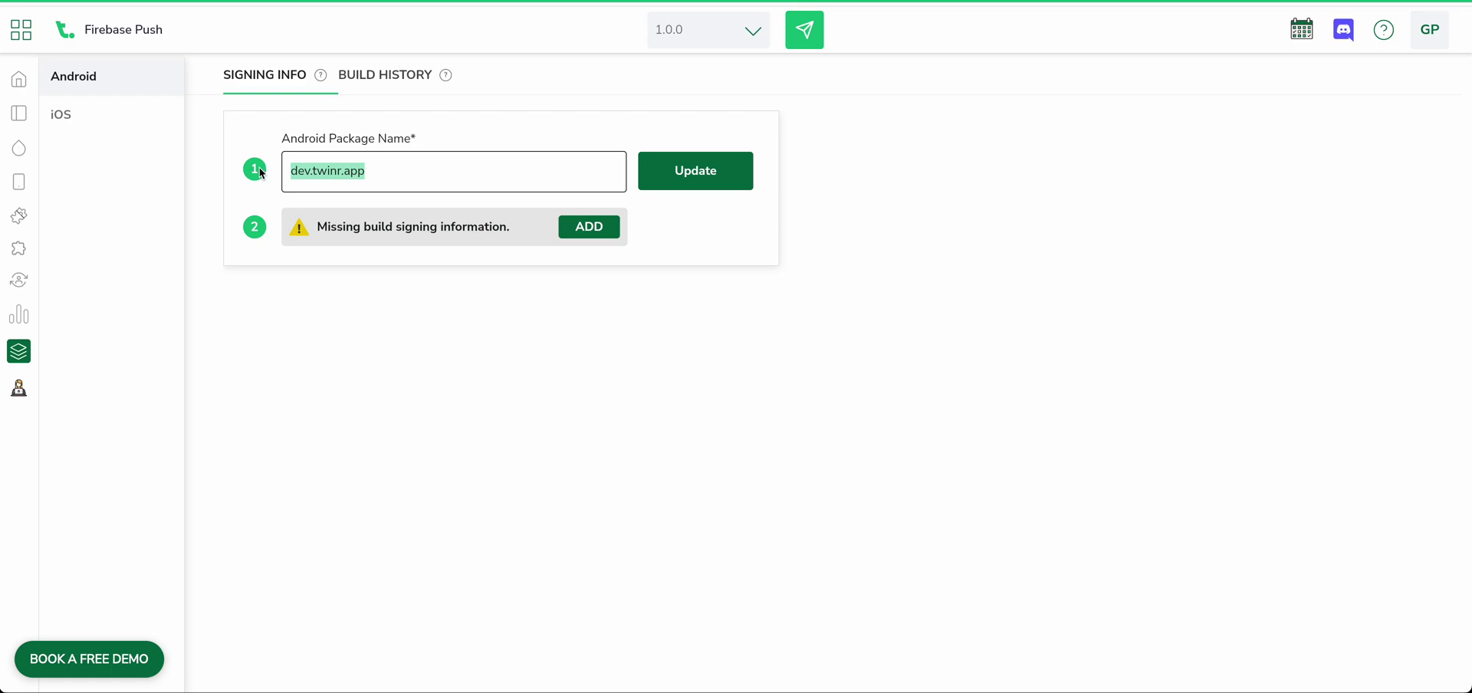
{"action": "key", "text": "super+Tab"}
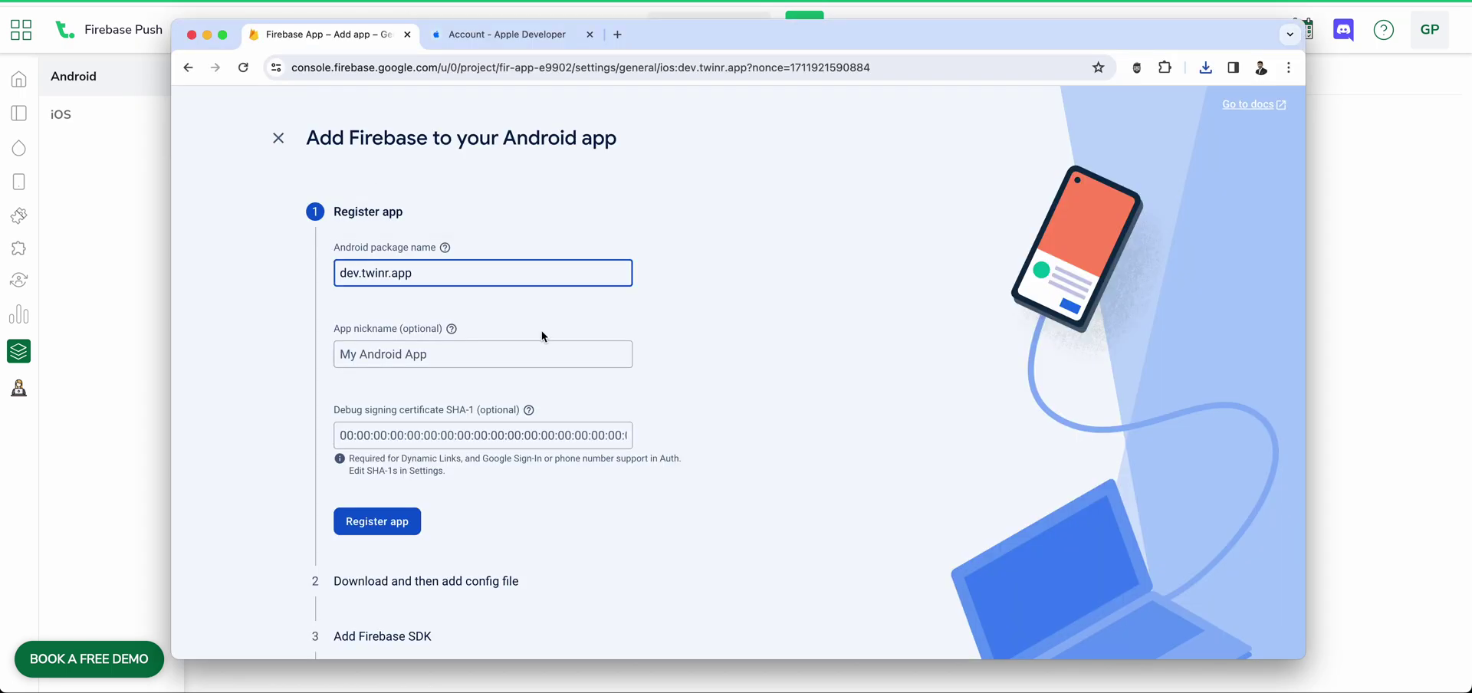
{"action": "left_click", "coordinate": [428, 346]}
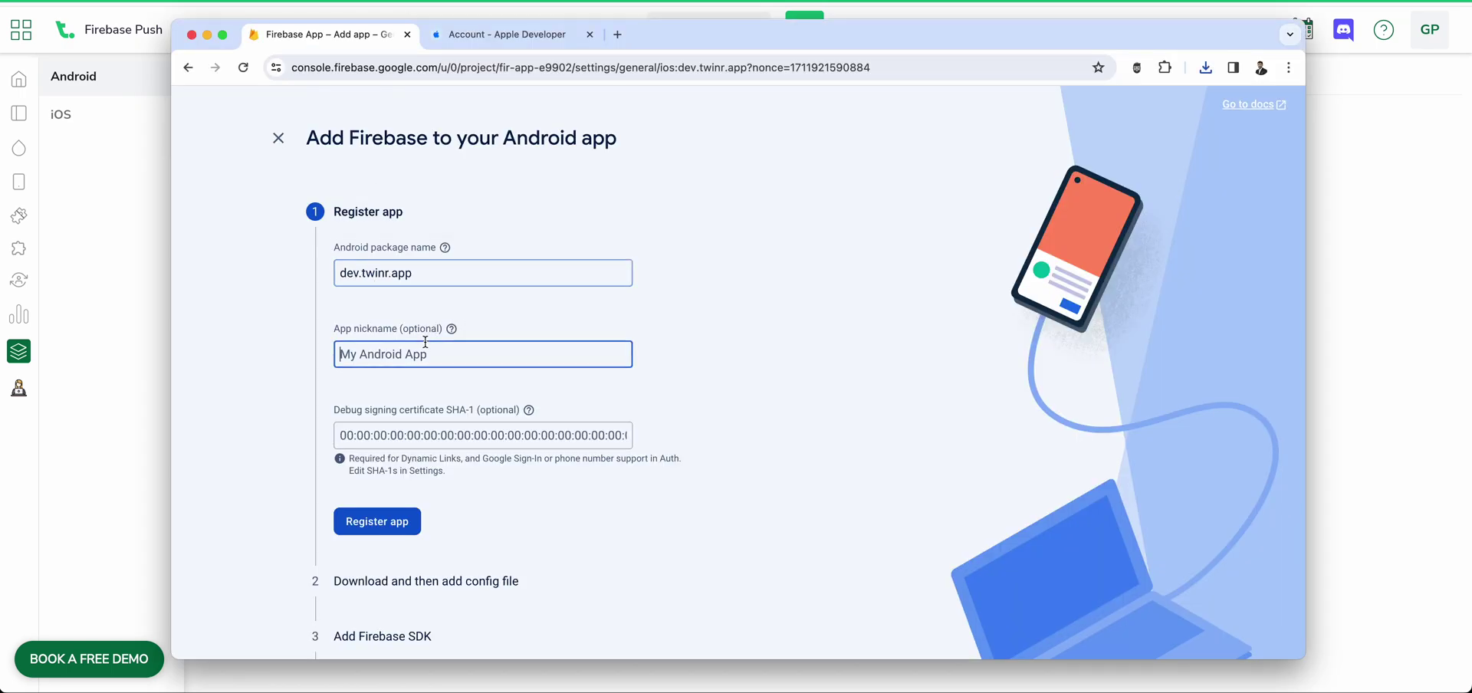
{"action": "type", "text": "Firebase App Android"}
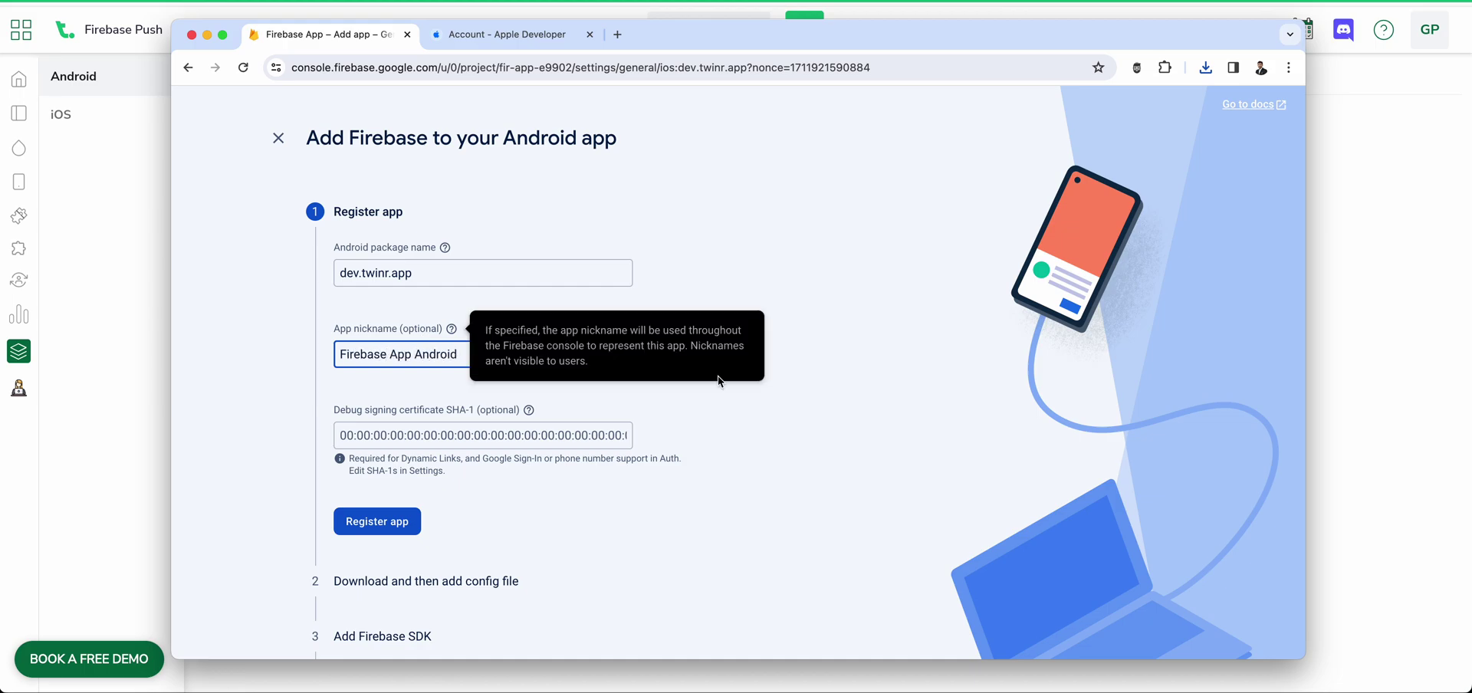
Register the Android app, download google-services.json and finish the setup wizard
{"action": "left_click", "coordinate": [432, 473]}
{"action": "left_click", "coordinate": [372, 532]}
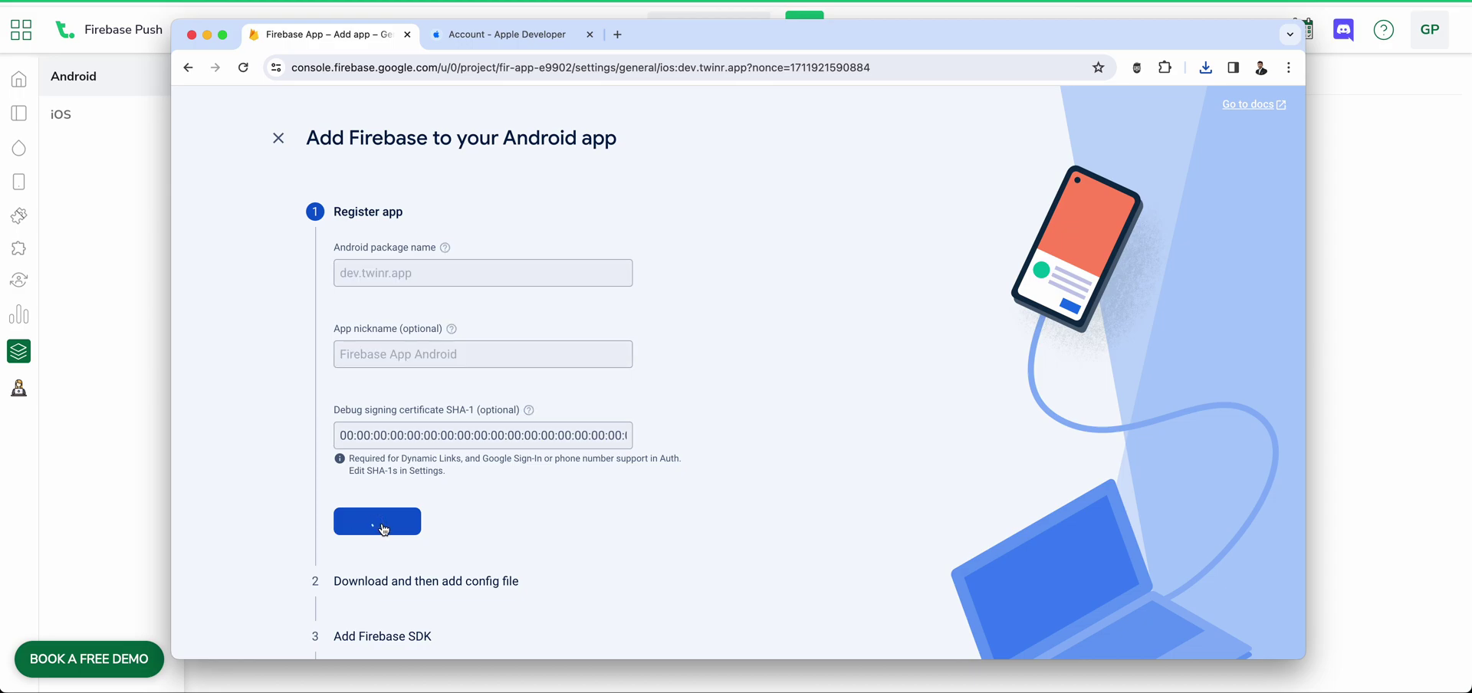
{"action": "scroll", "coordinate": [452, 385], "scroll_direction": "down", "scroll_amount": 2}
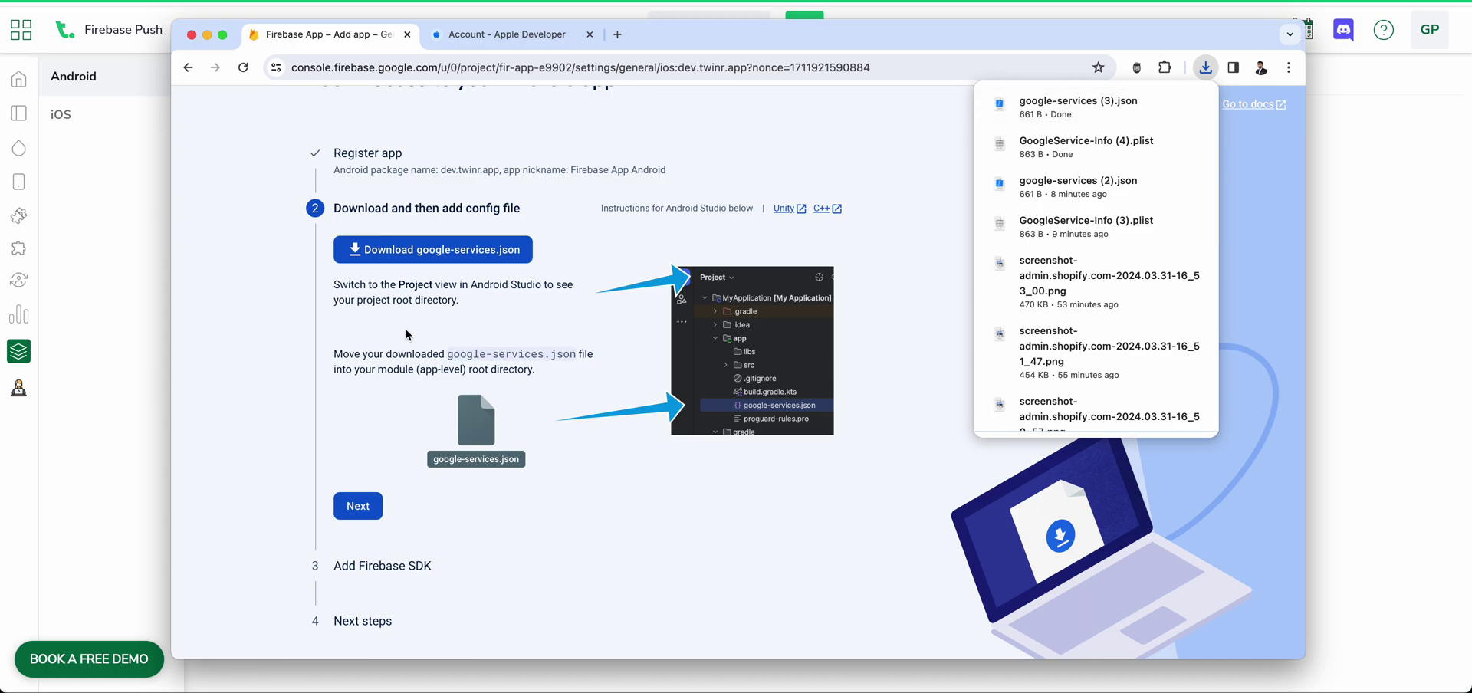
{"action": "left_click", "coordinate": [365, 506]}
{"action": "scroll", "coordinate": [461, 522], "scroll_direction": "down", "scroll_amount": 10}
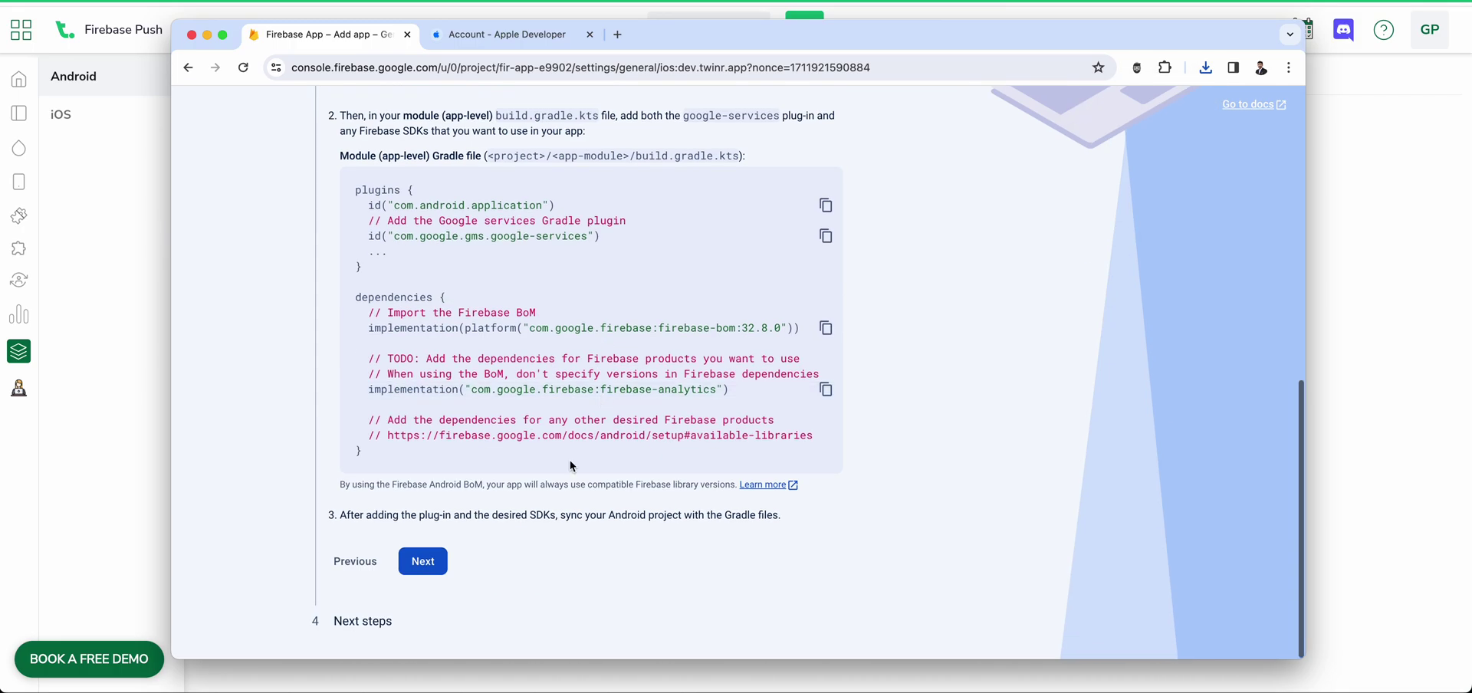
{"action": "left_click", "coordinate": [419, 559]}
{"action": "left_click", "coordinate": [418, 556]}
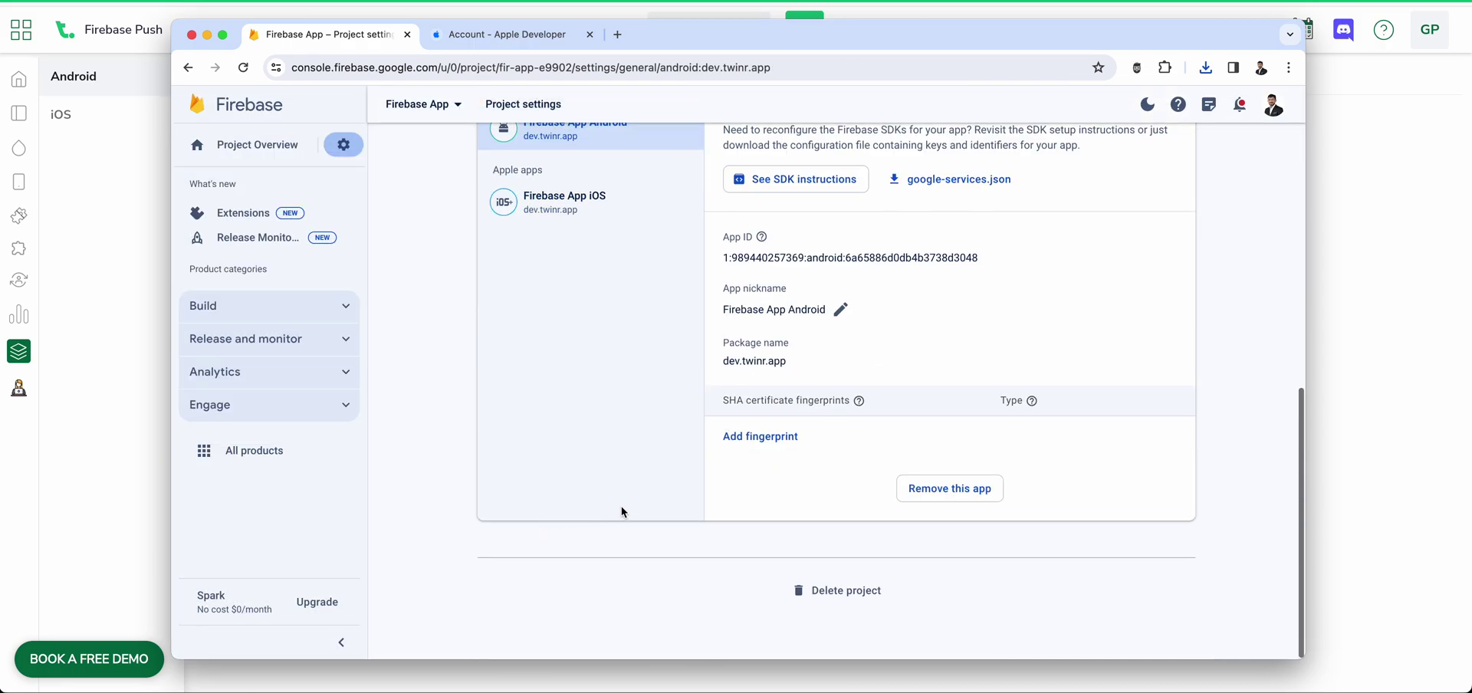
{"action": "left_click", "coordinate": [109, 361]}
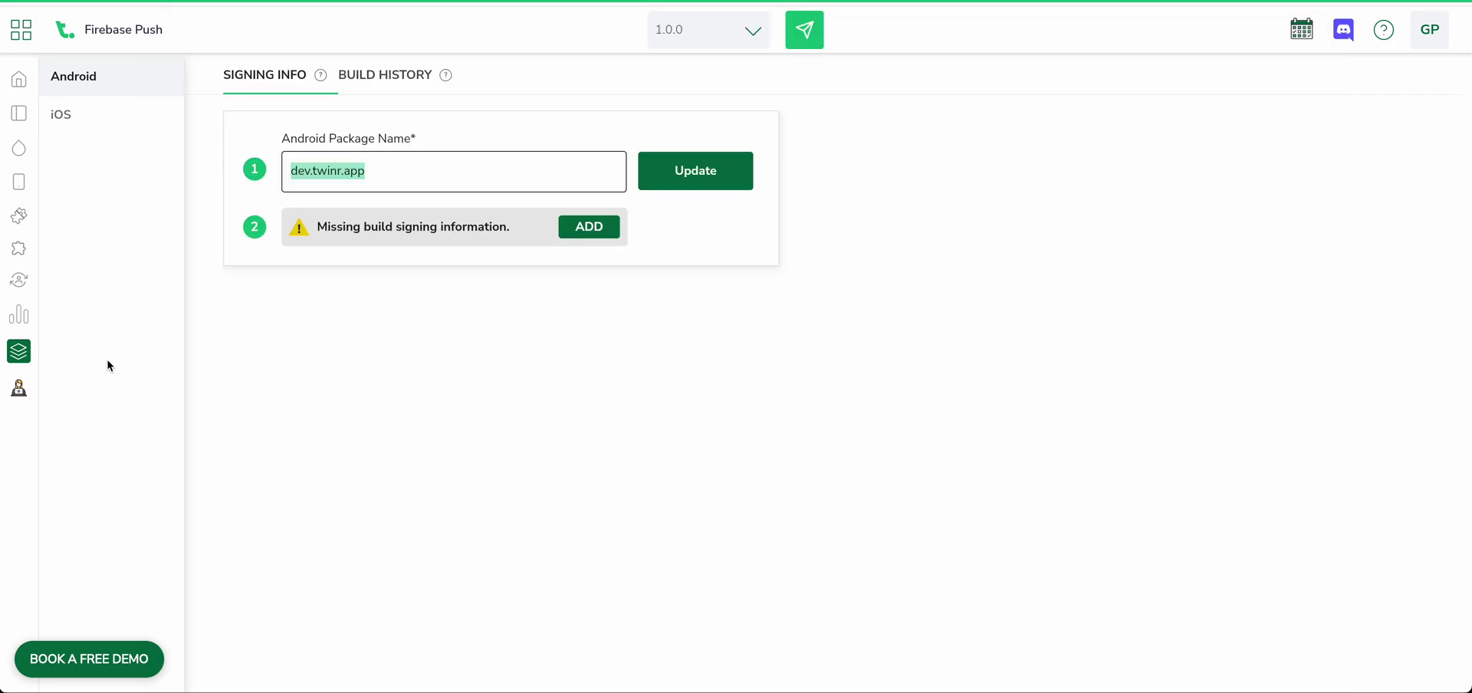
Enable push notifications in Twinr's Firebase integration and view the Engage page about push campaigns
{"action": "left_click", "coordinate": [18, 219]}
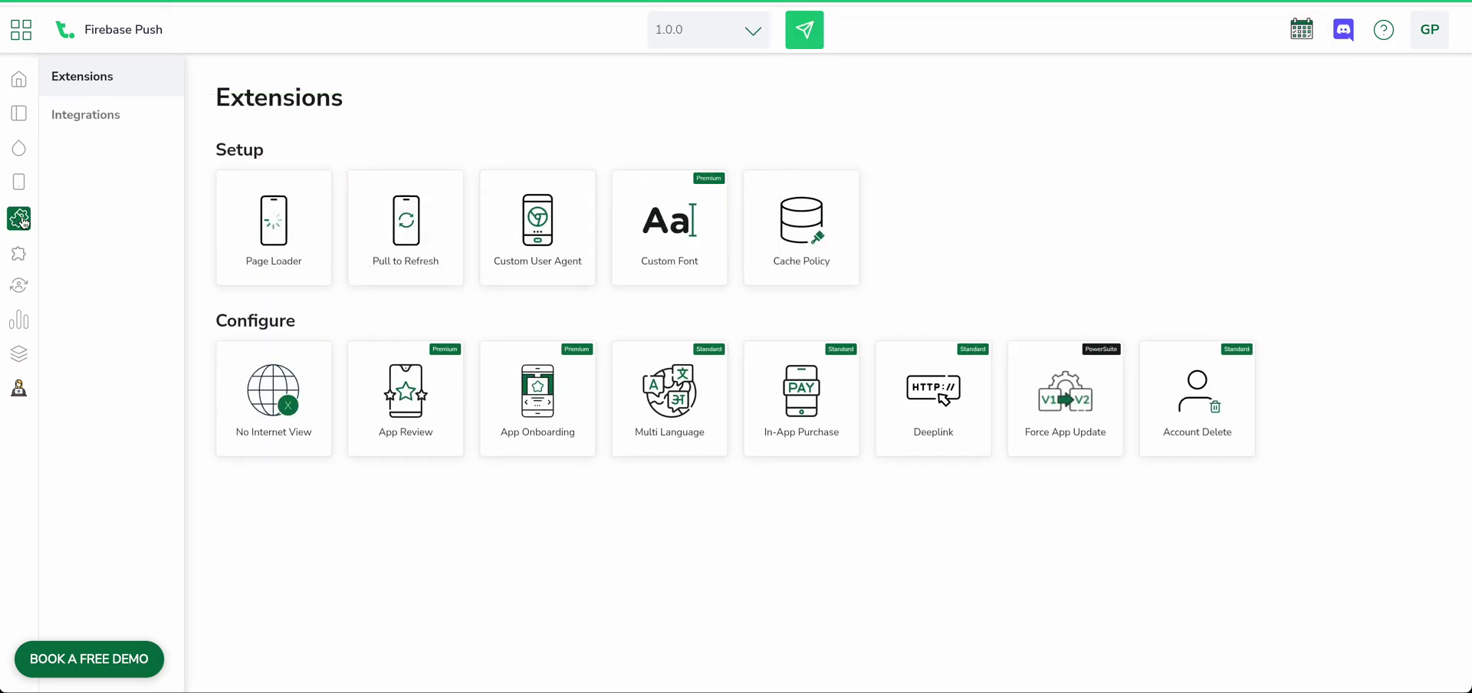
{"action": "left_click", "coordinate": [115, 111]}
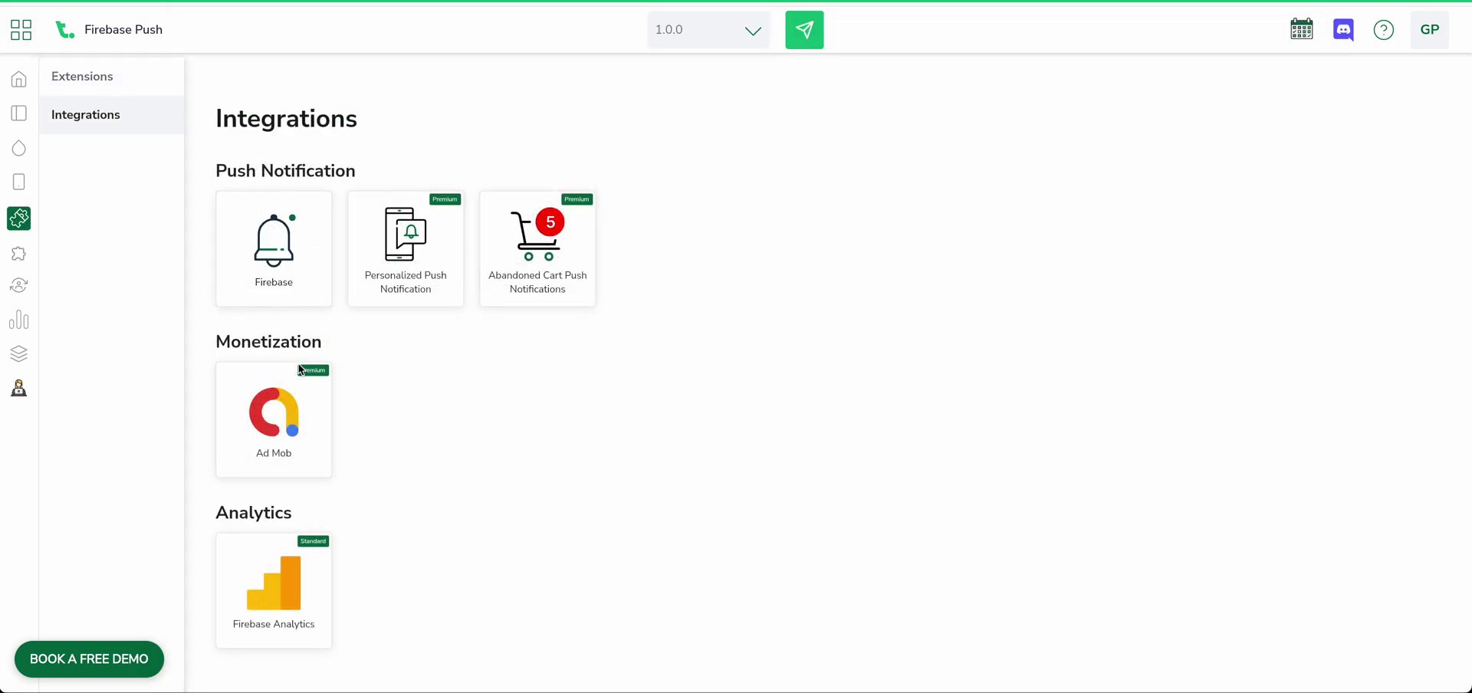
{"action": "left_click", "coordinate": [274, 250]}
{"action": "left_click", "coordinate": [377, 431]}
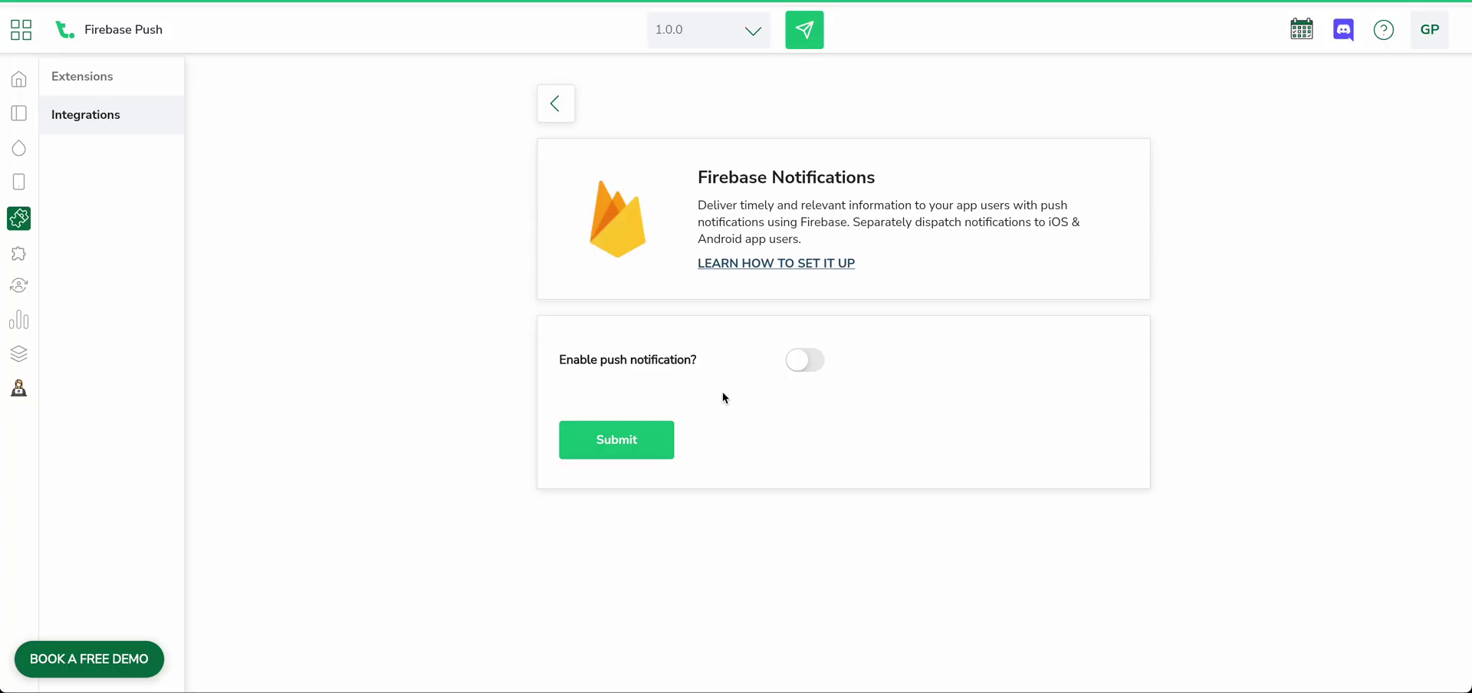
{"action": "left_click", "coordinate": [814, 364]}
{"action": "scroll", "coordinate": [737, 435], "scroll_direction": "down", "scroll_amount": 1}
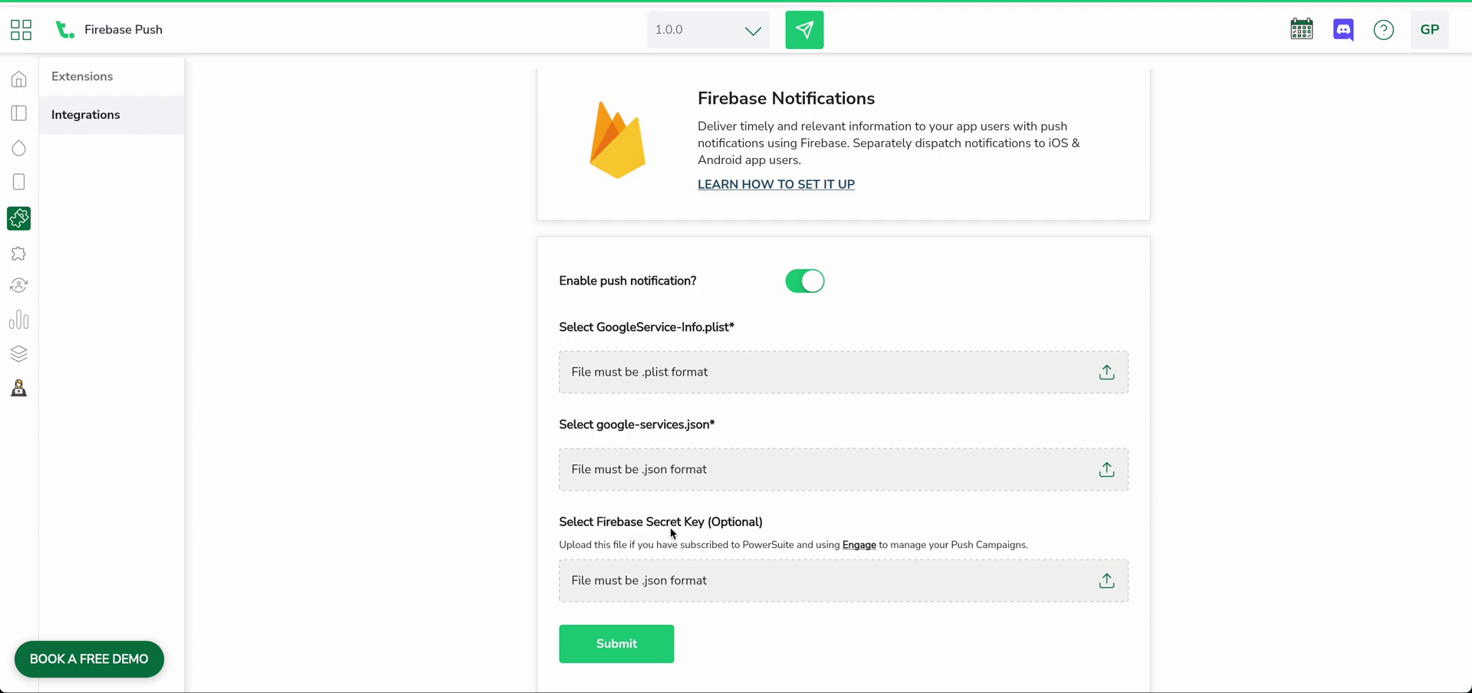
{"action": "left_click", "coordinate": [859, 546]}
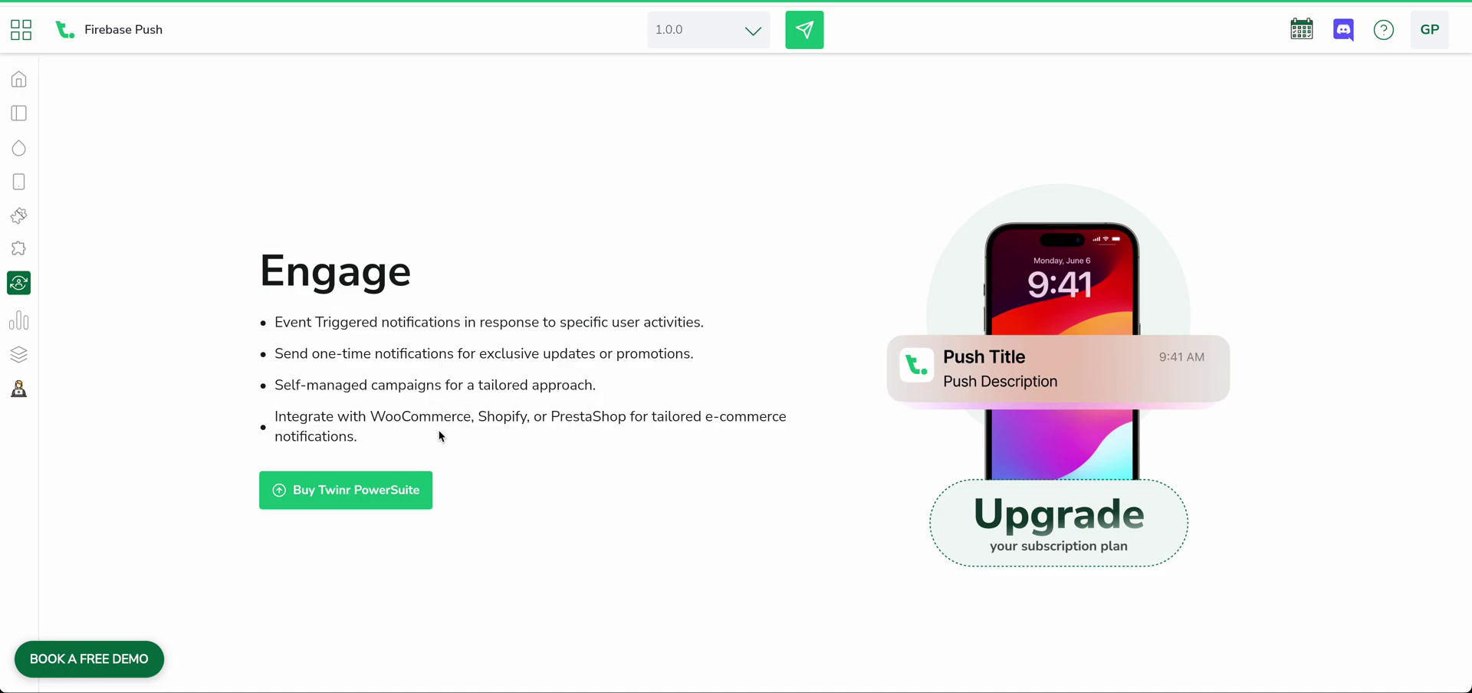
Reopen the Firebase integration, switch push notifications on again, and return to the Firebase console
{"action": "left_click", "coordinate": [18, 215]}
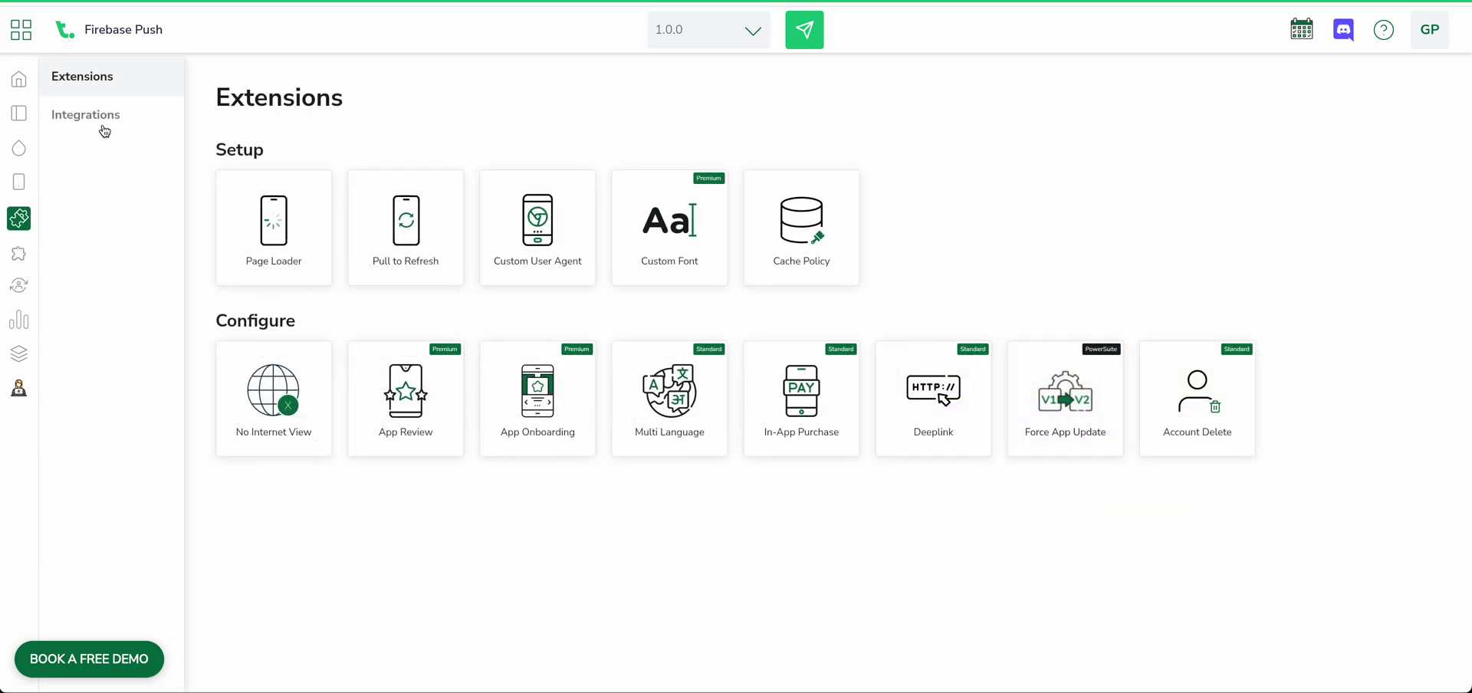
{"action": "left_click", "coordinate": [104, 131]}
{"action": "left_click", "coordinate": [270, 284]}
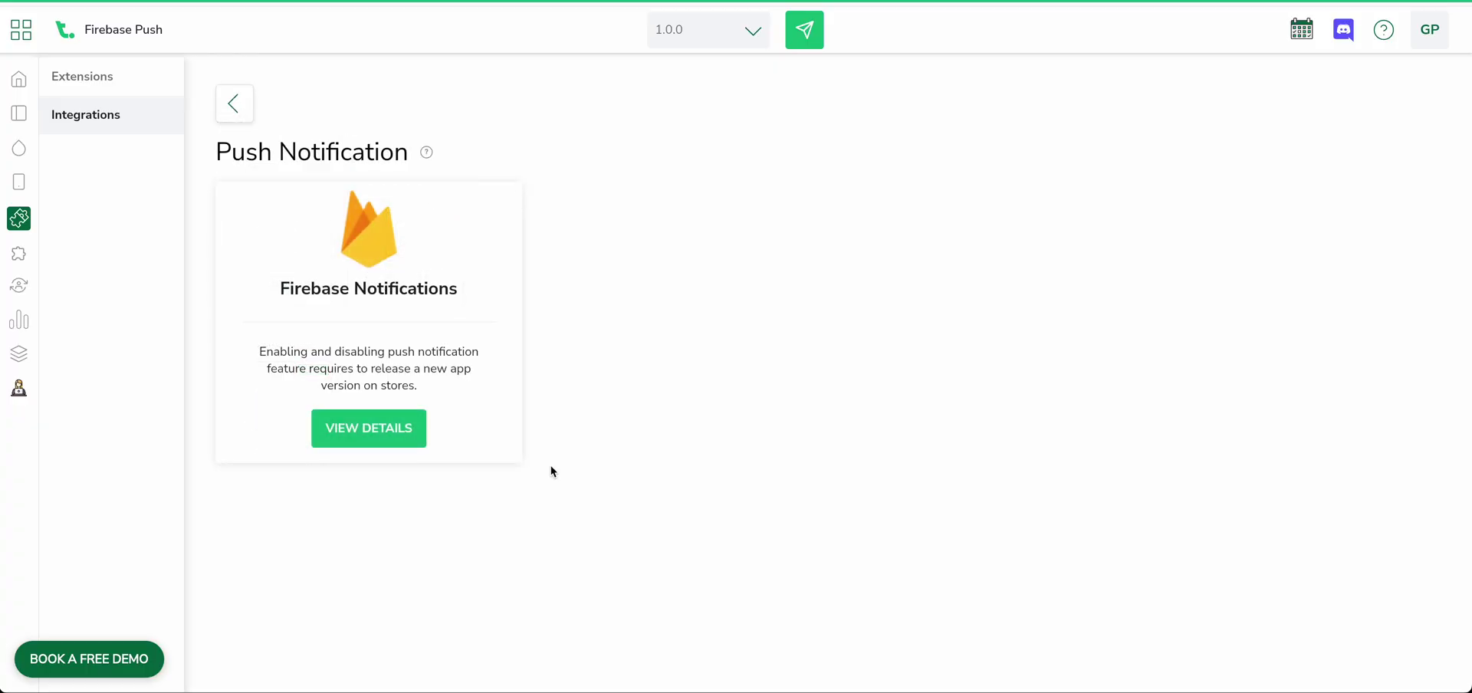
{"action": "left_click", "coordinate": [344, 436]}
{"action": "left_click", "coordinate": [805, 362]}
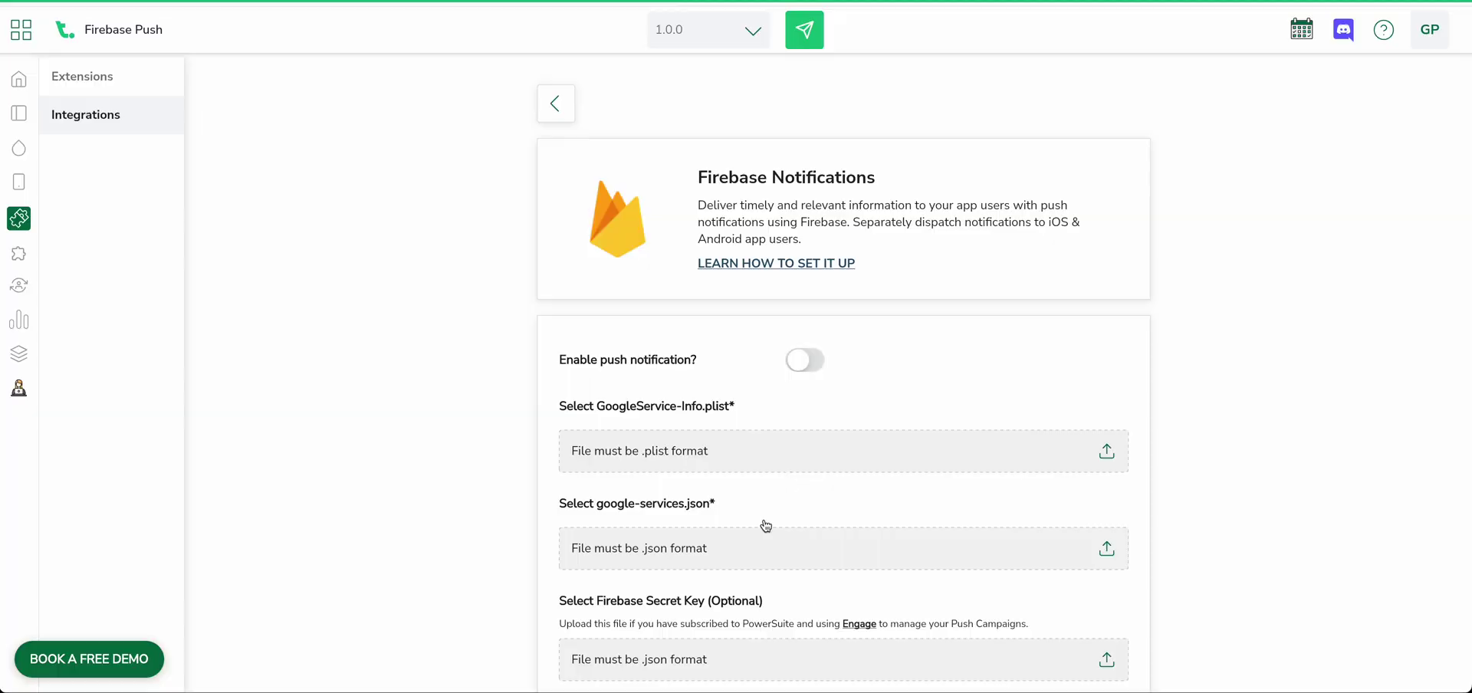
{"action": "scroll", "coordinate": [690, 579], "scroll_direction": "down", "scroll_amount": 1}
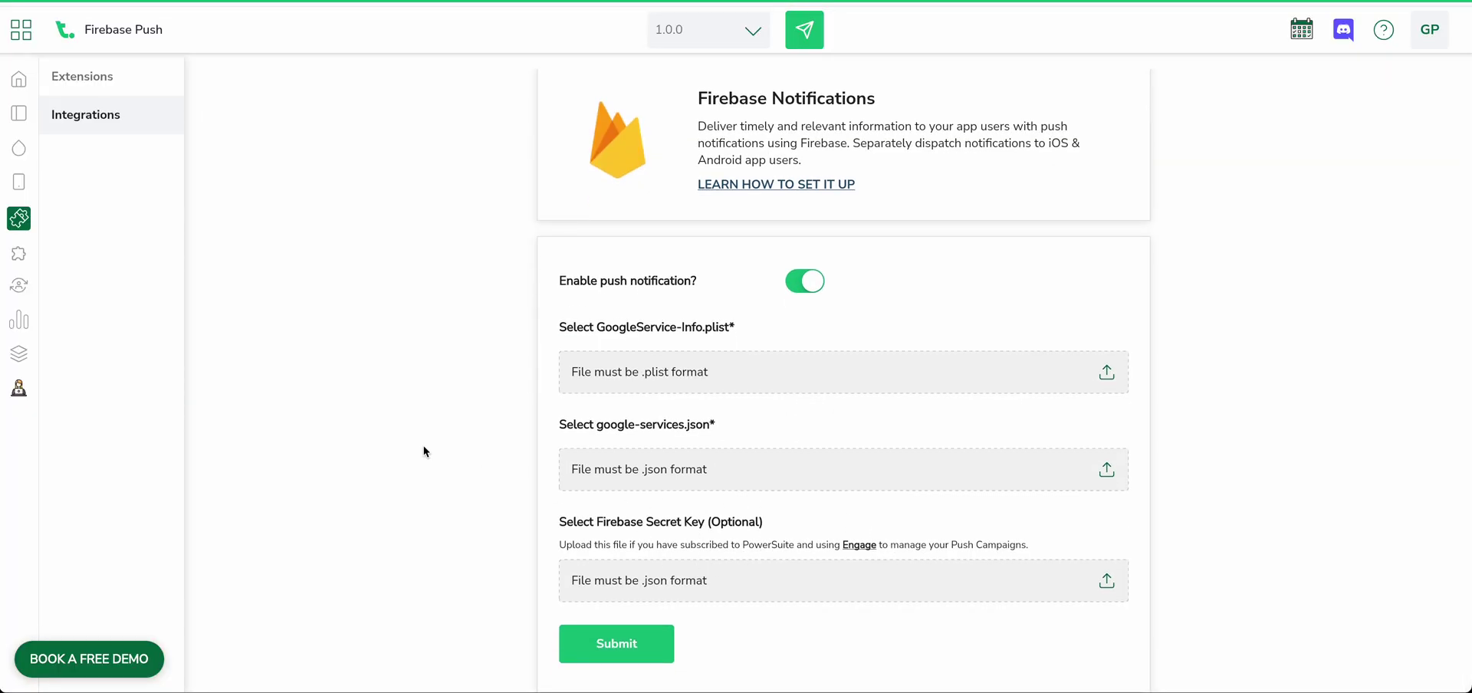
{"action": "key", "text": "super+Tab"}
{"action": "scroll", "coordinate": [614, 395], "scroll_direction": "up", "scroll_amount": 6}
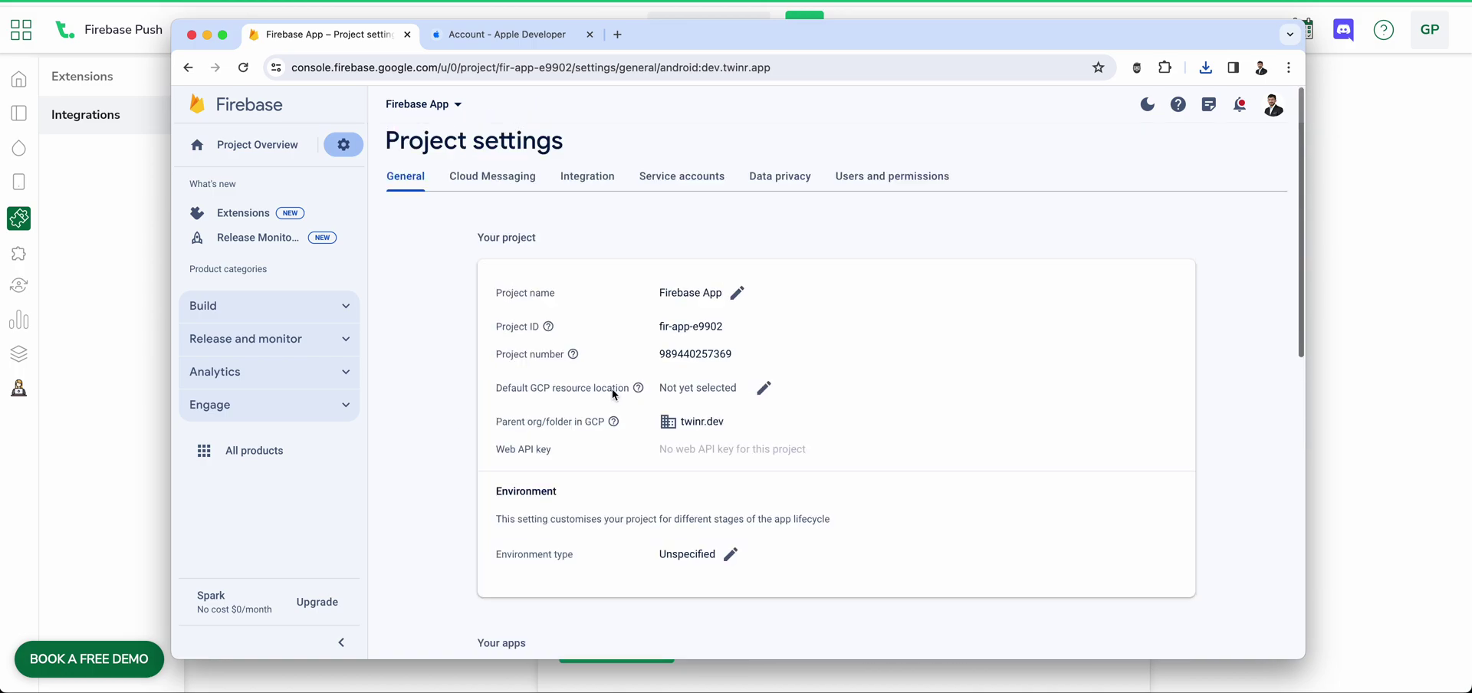
Generate and download a new Admin SDK private key from the Service accounts settings
{"action": "left_click", "coordinate": [682, 177]}
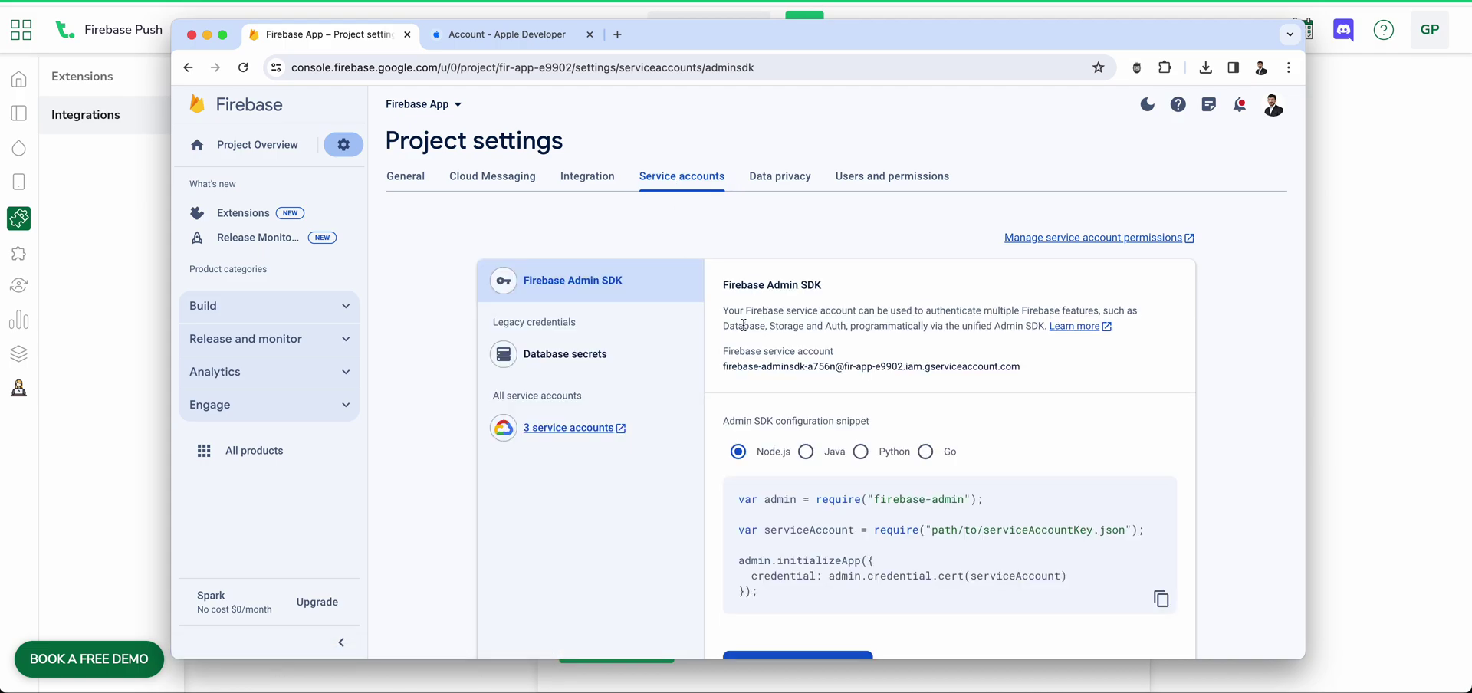
{"action": "scroll", "coordinate": [744, 329], "scroll_direction": "down", "scroll_amount": 2}
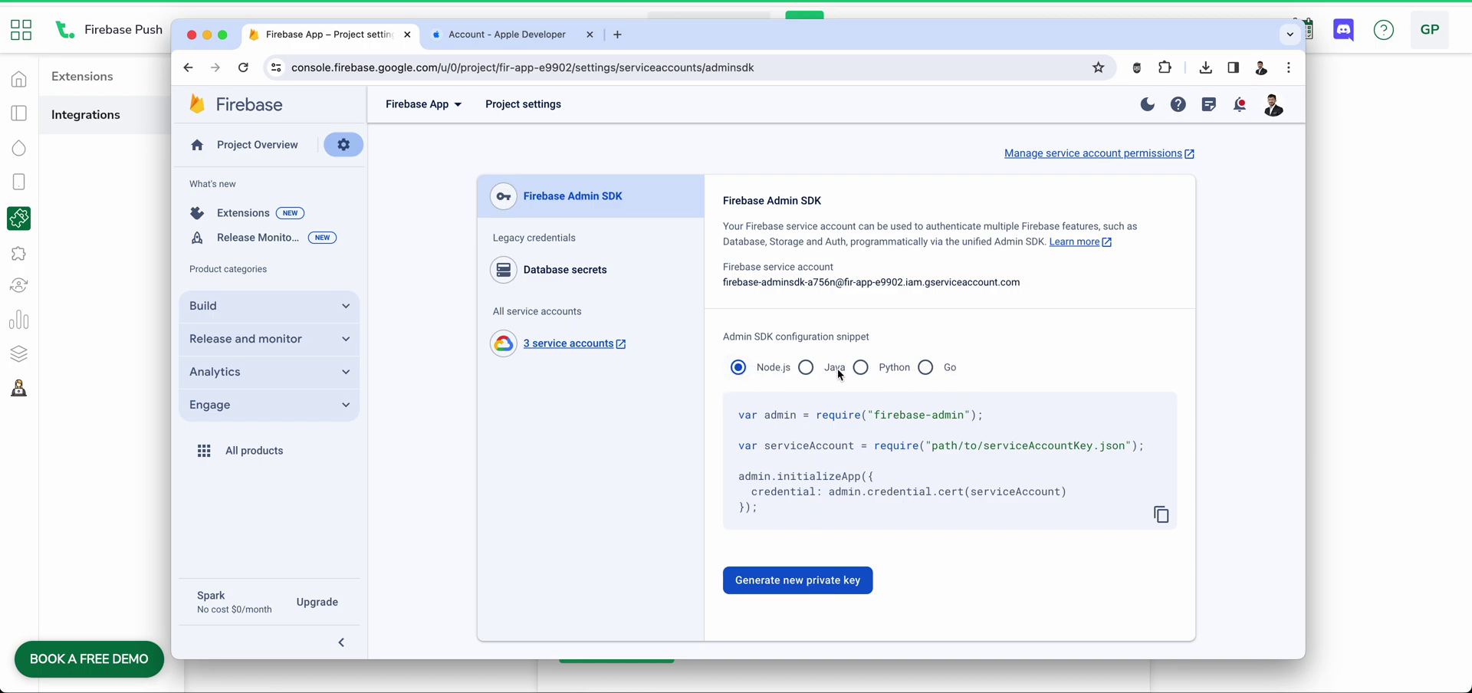
{"action": "left_click", "coordinate": [803, 582]}
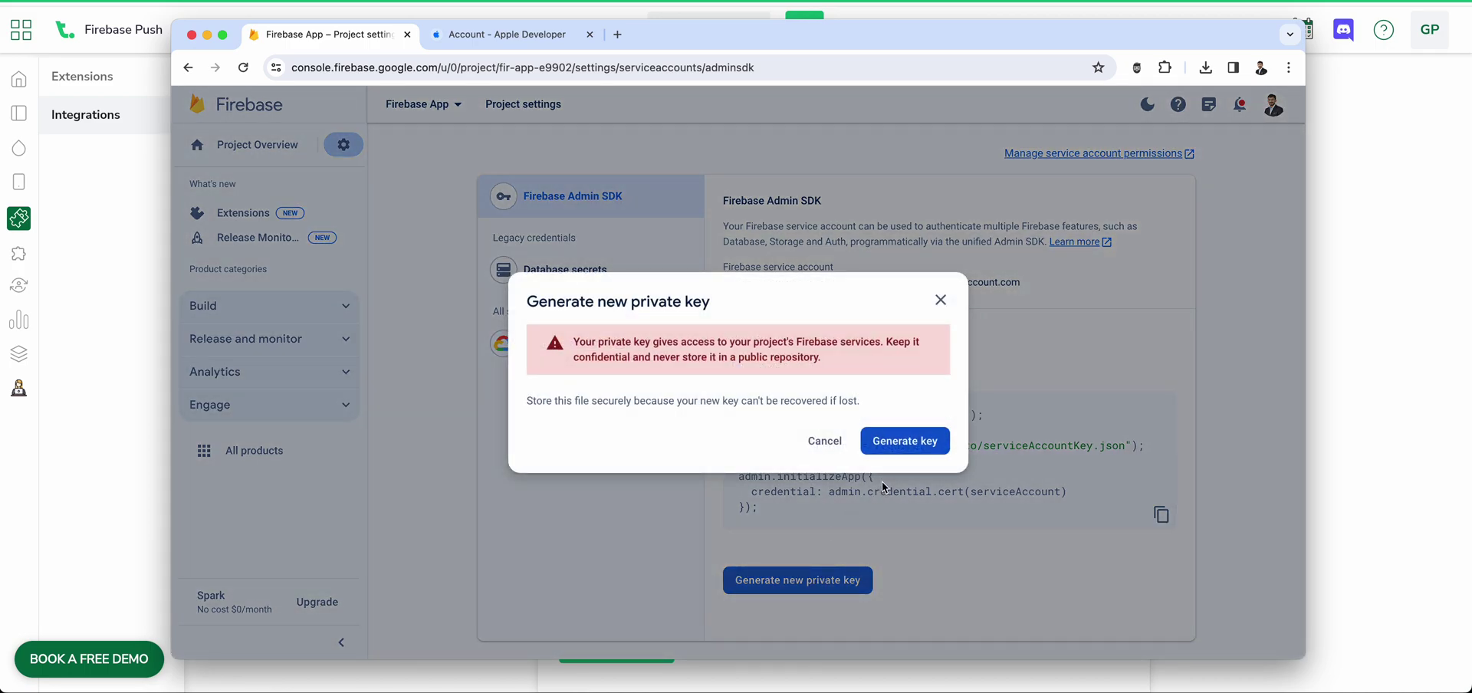
{"action": "left_click", "coordinate": [904, 441]}
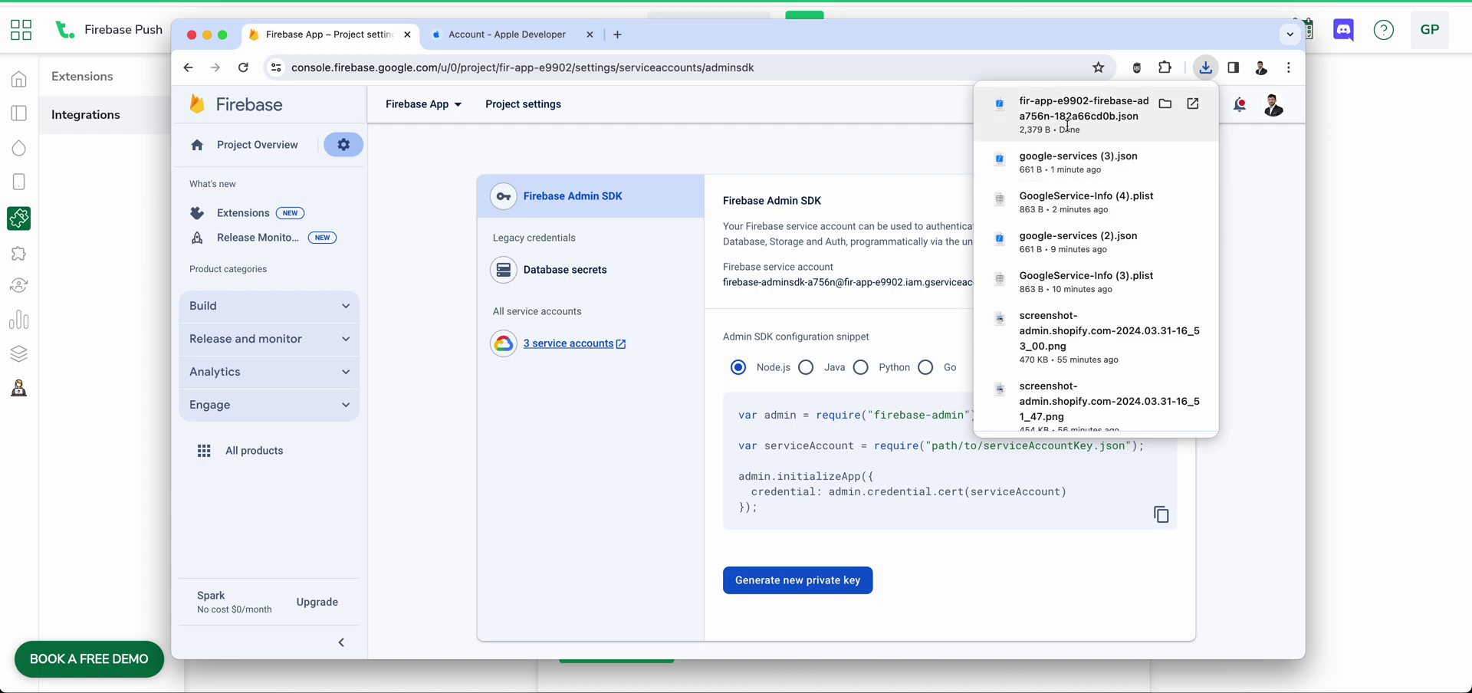
{"action": "left_click", "coordinate": [586, 426]}
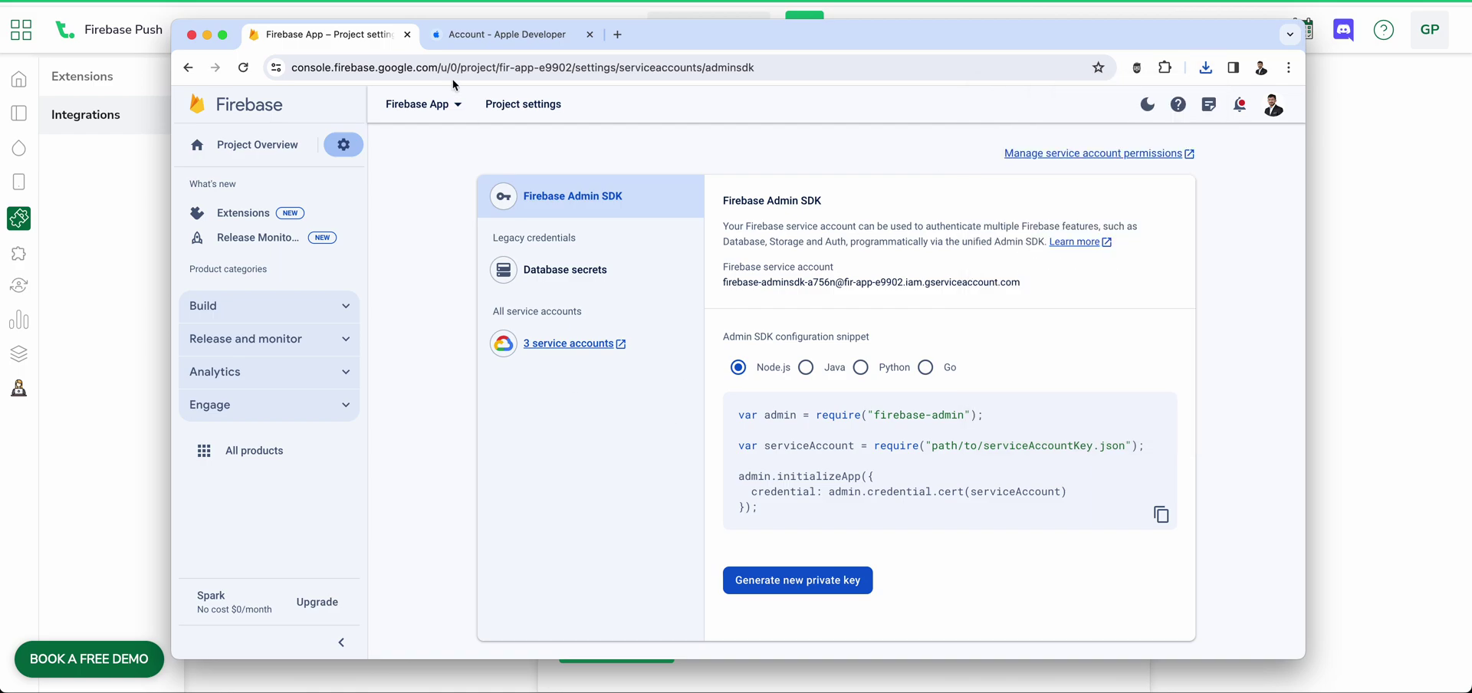
{"action": "left_click", "coordinate": [108, 247]}
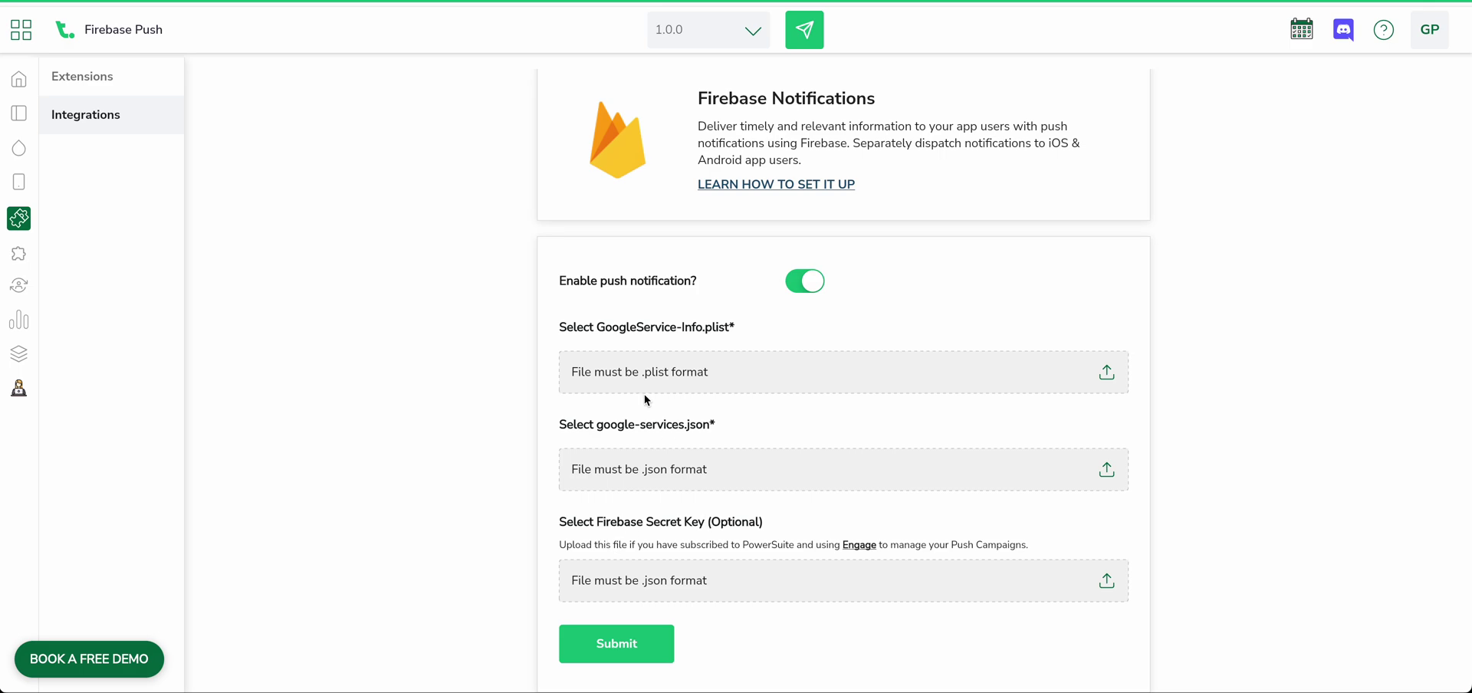
Upload GoogleService-Info (4).plist, google-services (3).json and the Admin SDK secret key file
{"action": "left_click", "coordinate": [636, 369]}
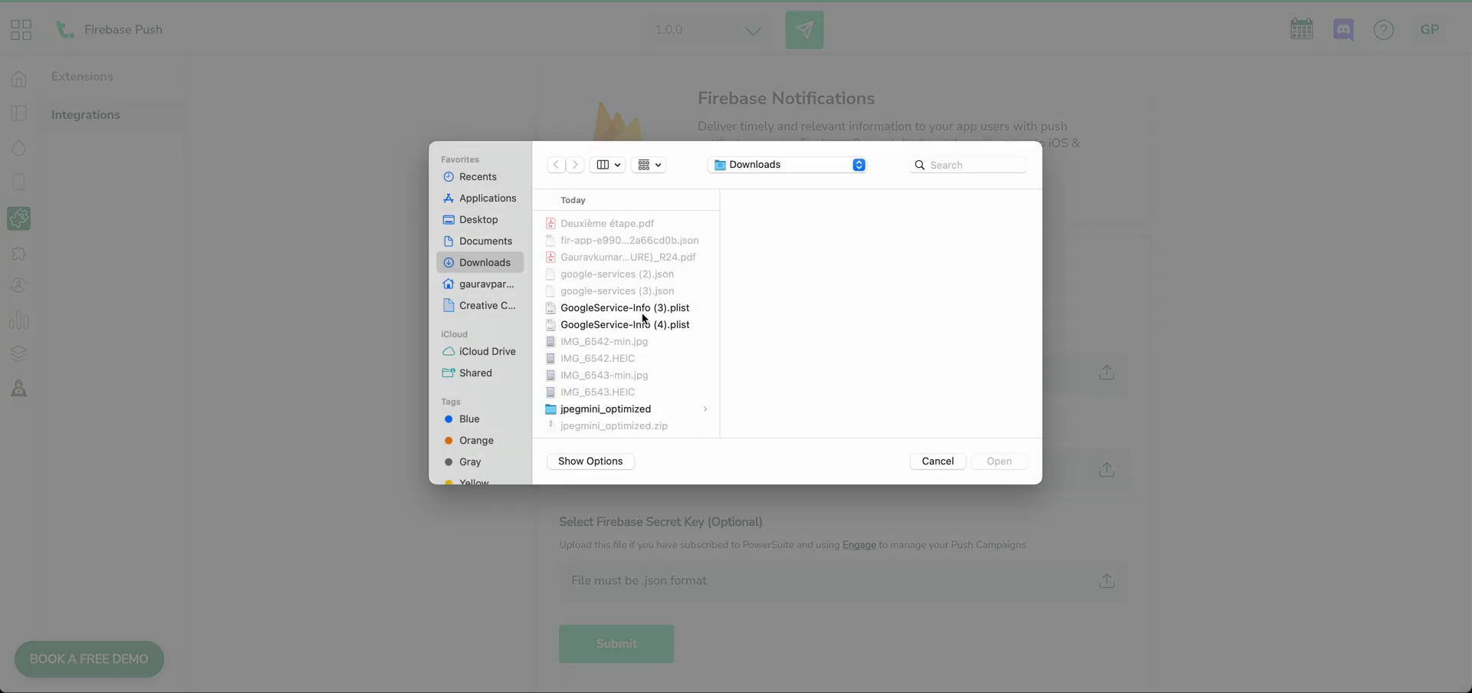
{"action": "double_click", "coordinate": [659, 325]}
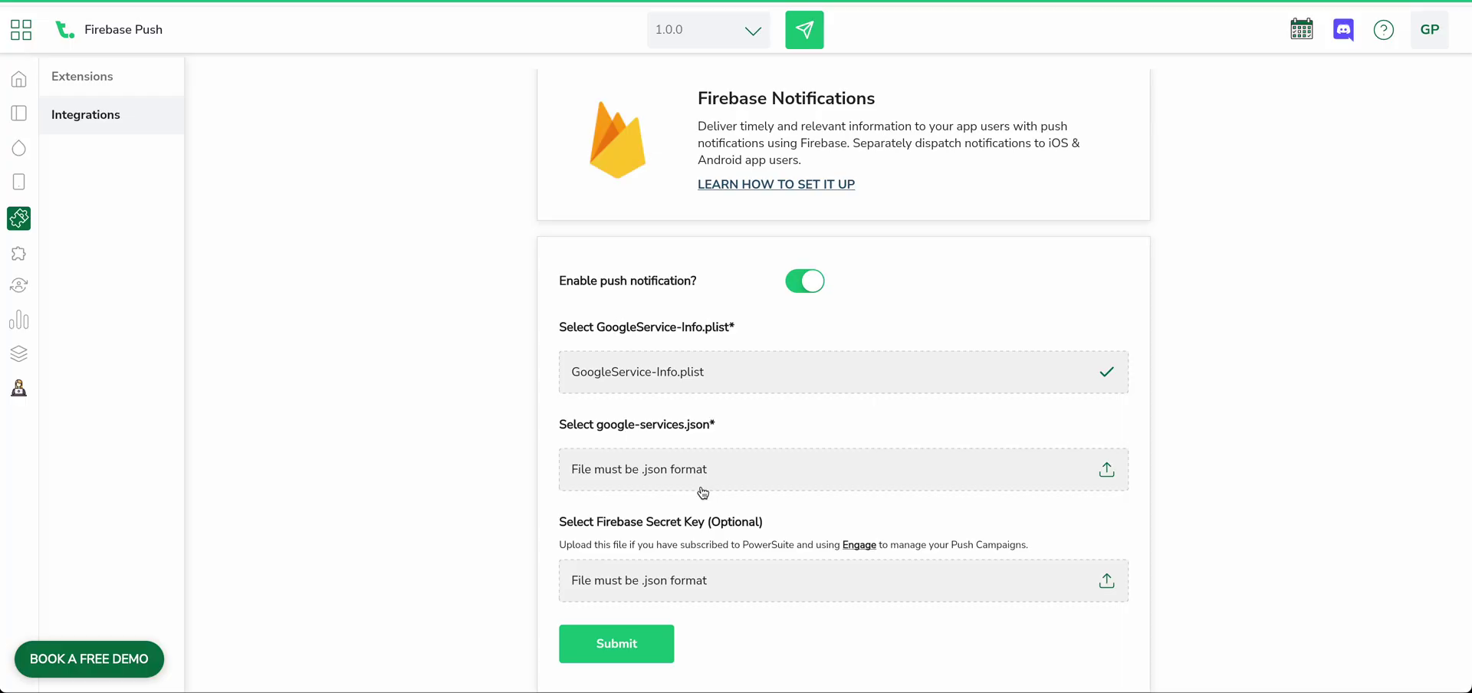
{"action": "left_click", "coordinate": [657, 471]}
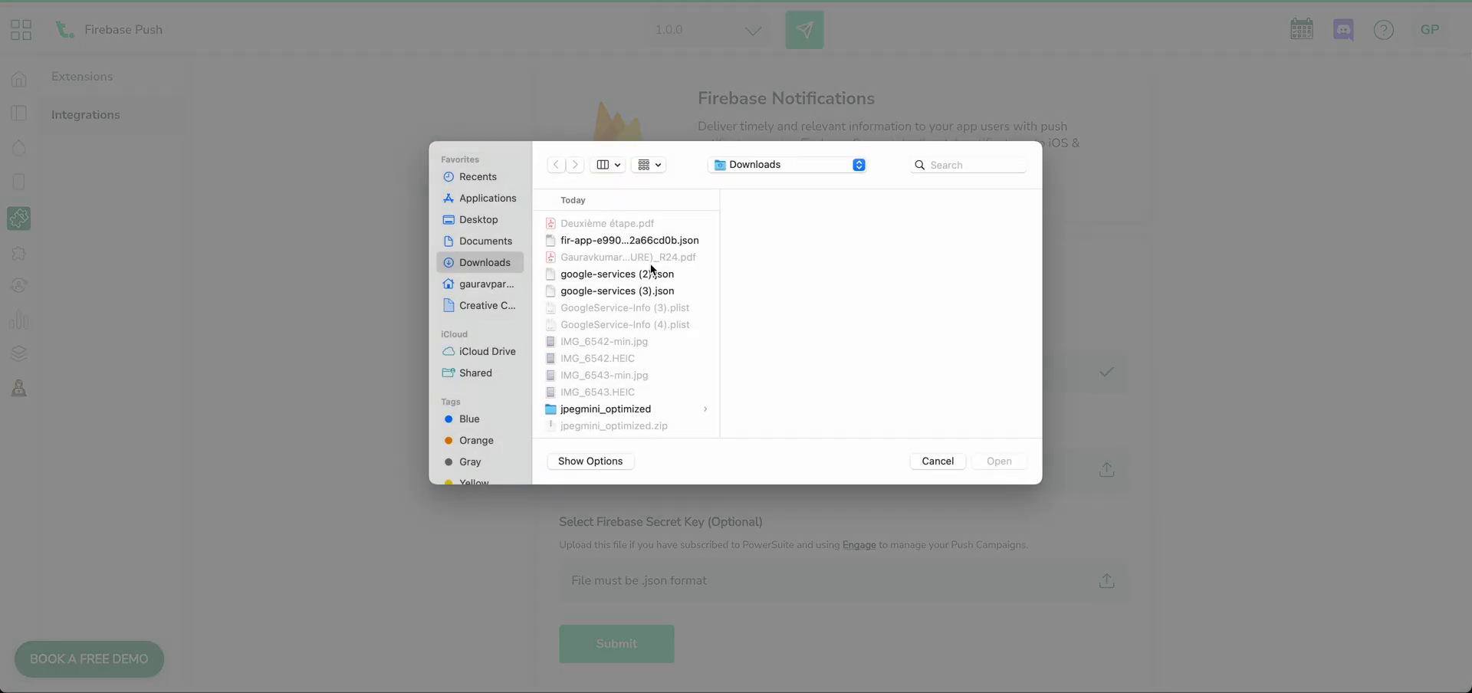
{"action": "double_click", "coordinate": [650, 293]}
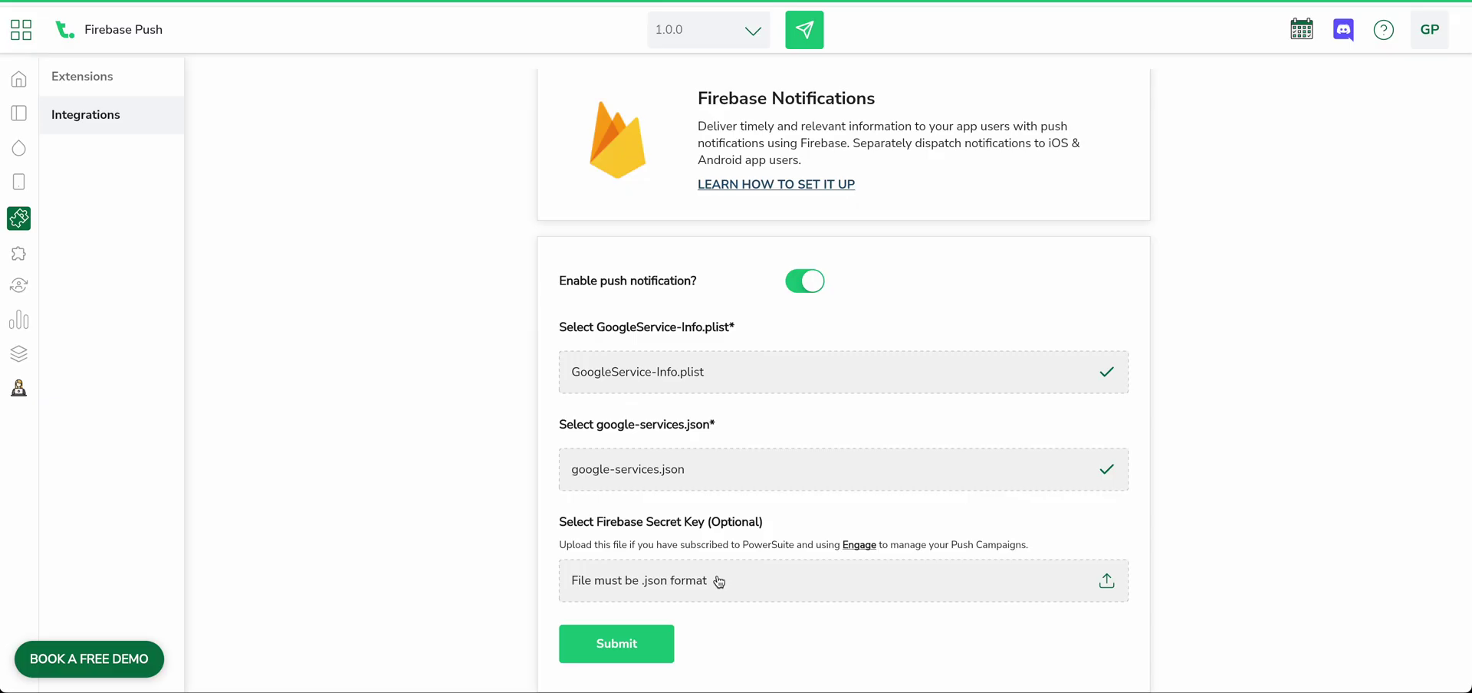
{"action": "left_click", "coordinate": [685, 590]}
{"action": "double_click", "coordinate": [633, 243]}
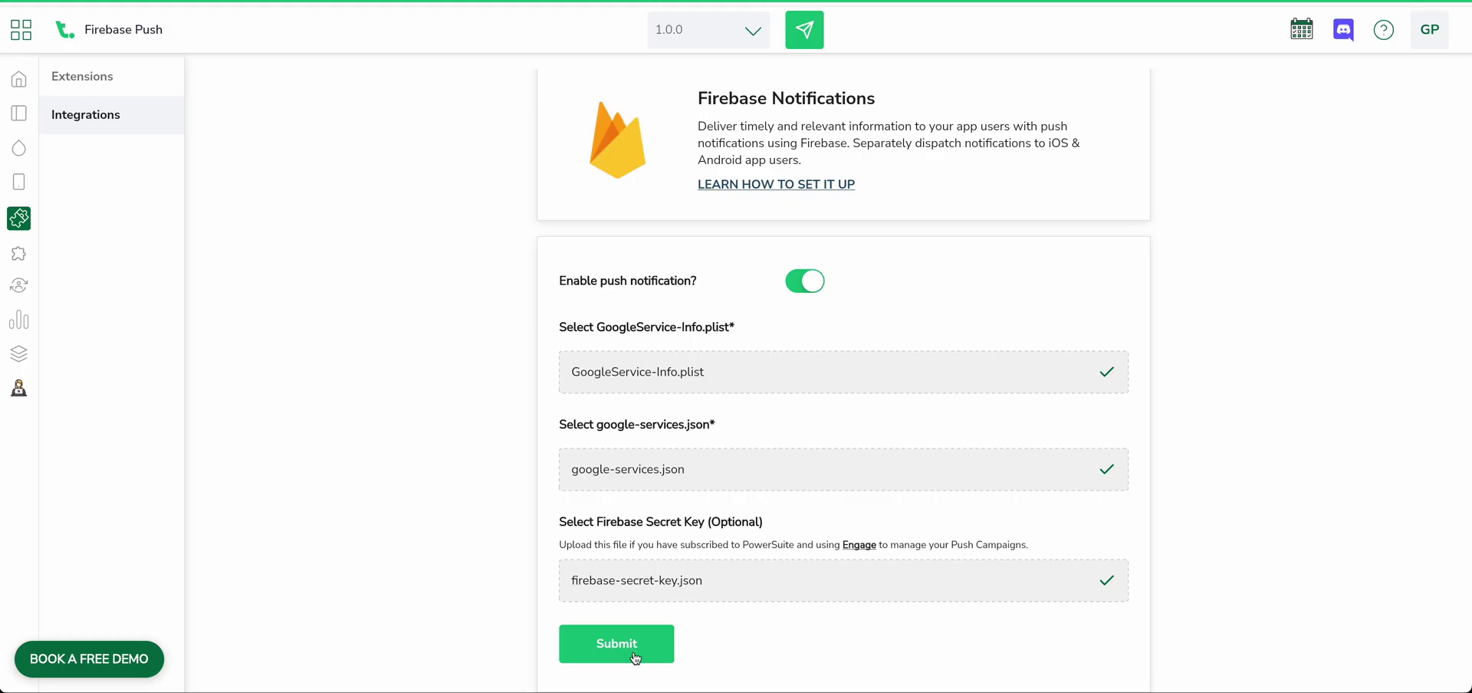
Submit the Firebase push notification configuration and return to the Firebase console
{"action": "left_click", "coordinate": [624, 649]}
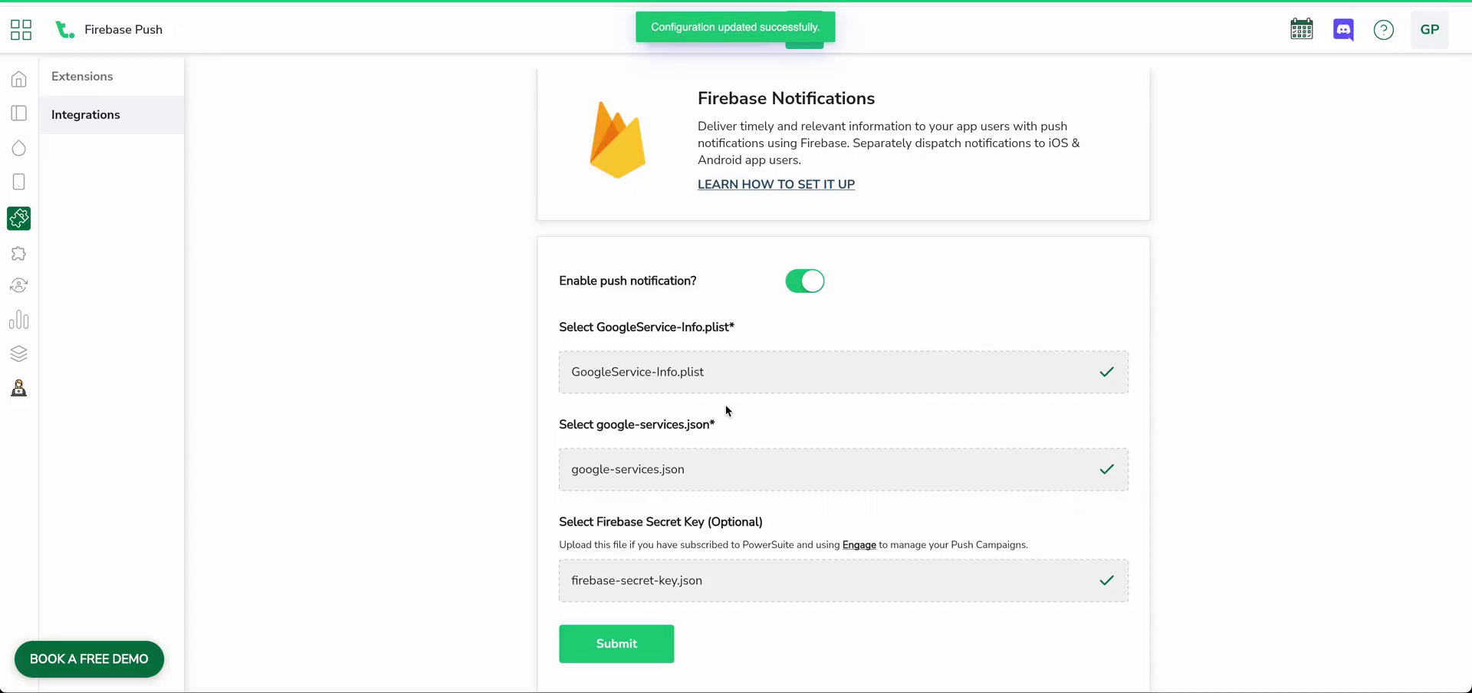
{"action": "scroll", "coordinate": [717, 414], "scroll_direction": "up", "scroll_amount": 2}
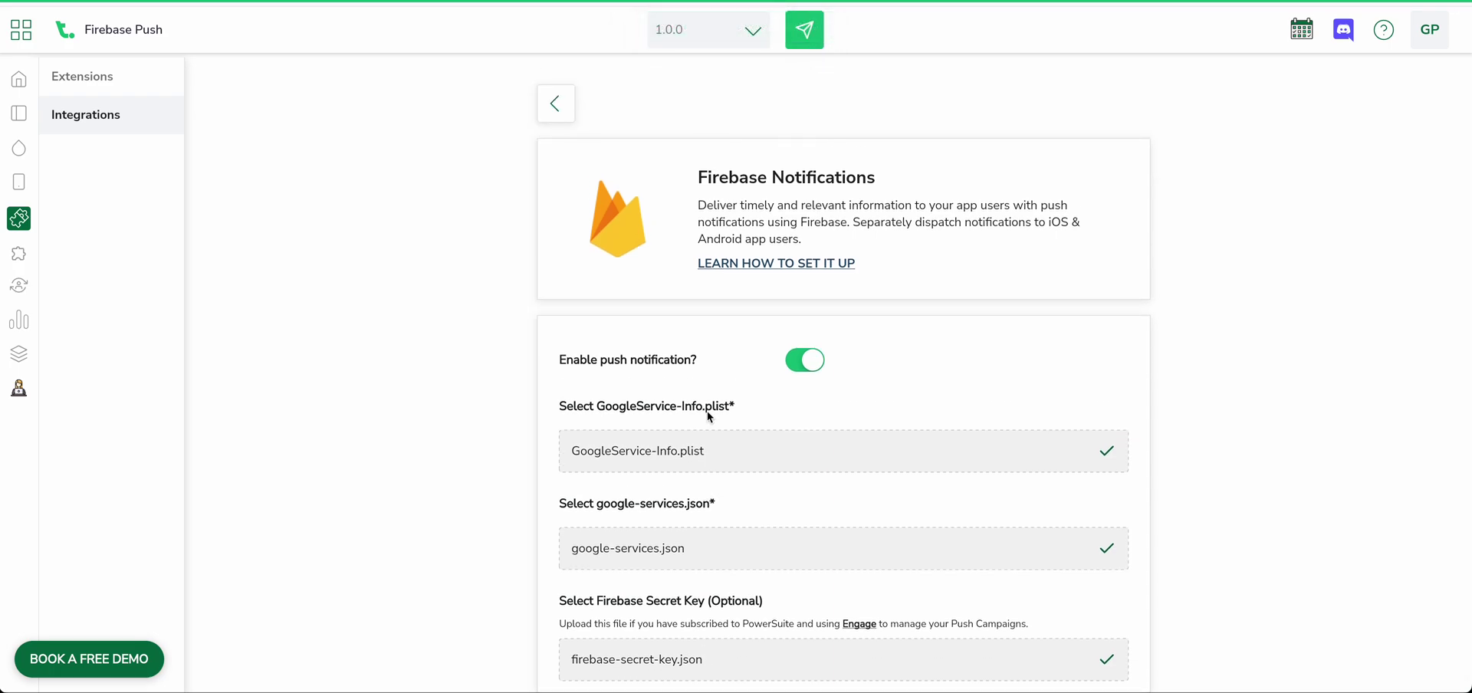
{"action": "scroll", "coordinate": [710, 416], "scroll_direction": "down", "scroll_amount": 2}
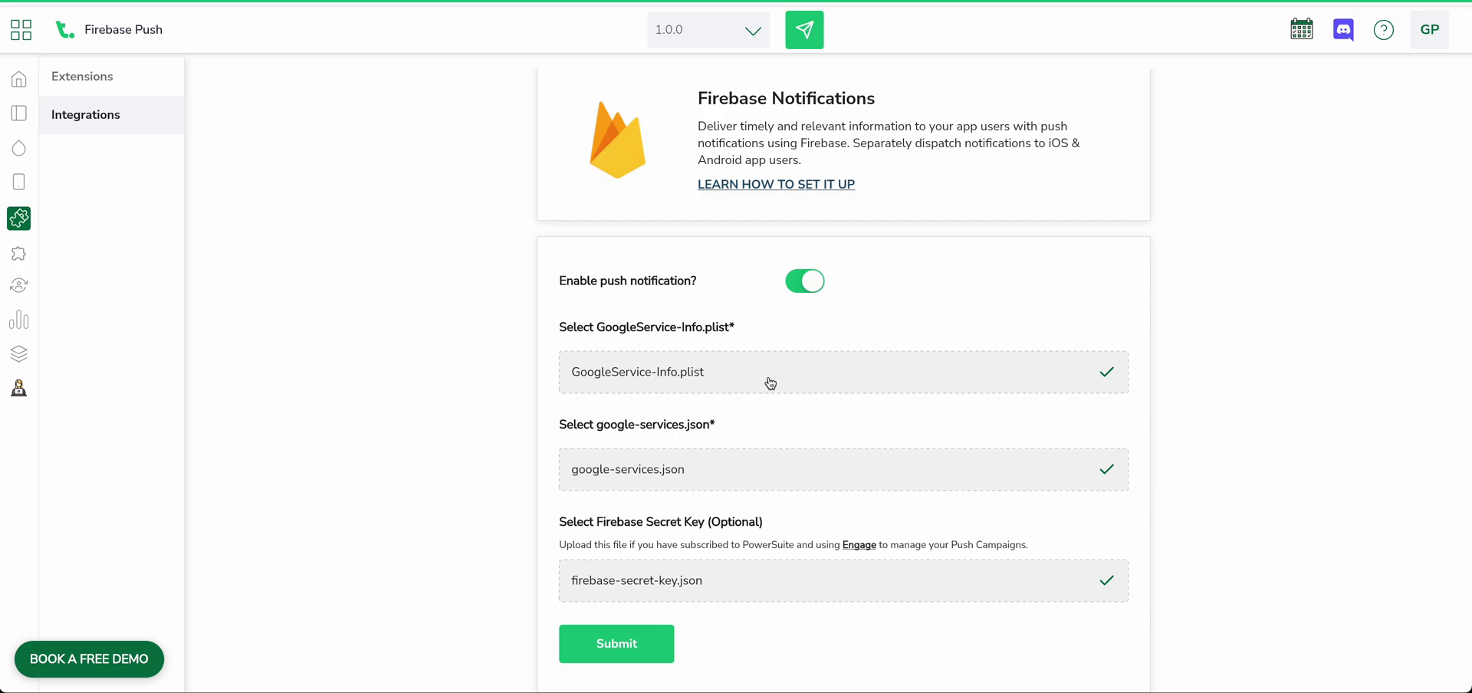
{"action": "key", "text": "super+Tab"}
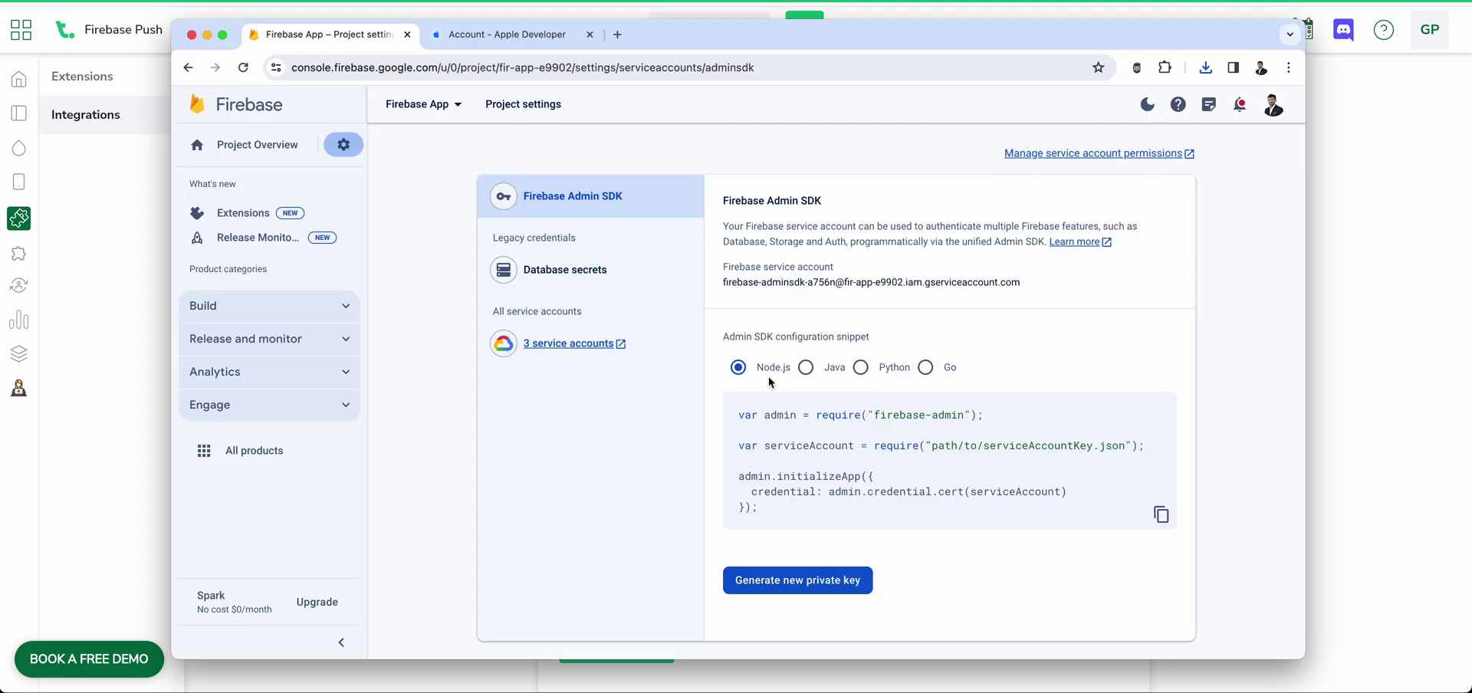
Check the Cloud Messaging tab's APNs Authentication Key section for Firebase App iOS
{"action": "scroll", "coordinate": [497, 288], "scroll_direction": "up", "scroll_amount": 2}
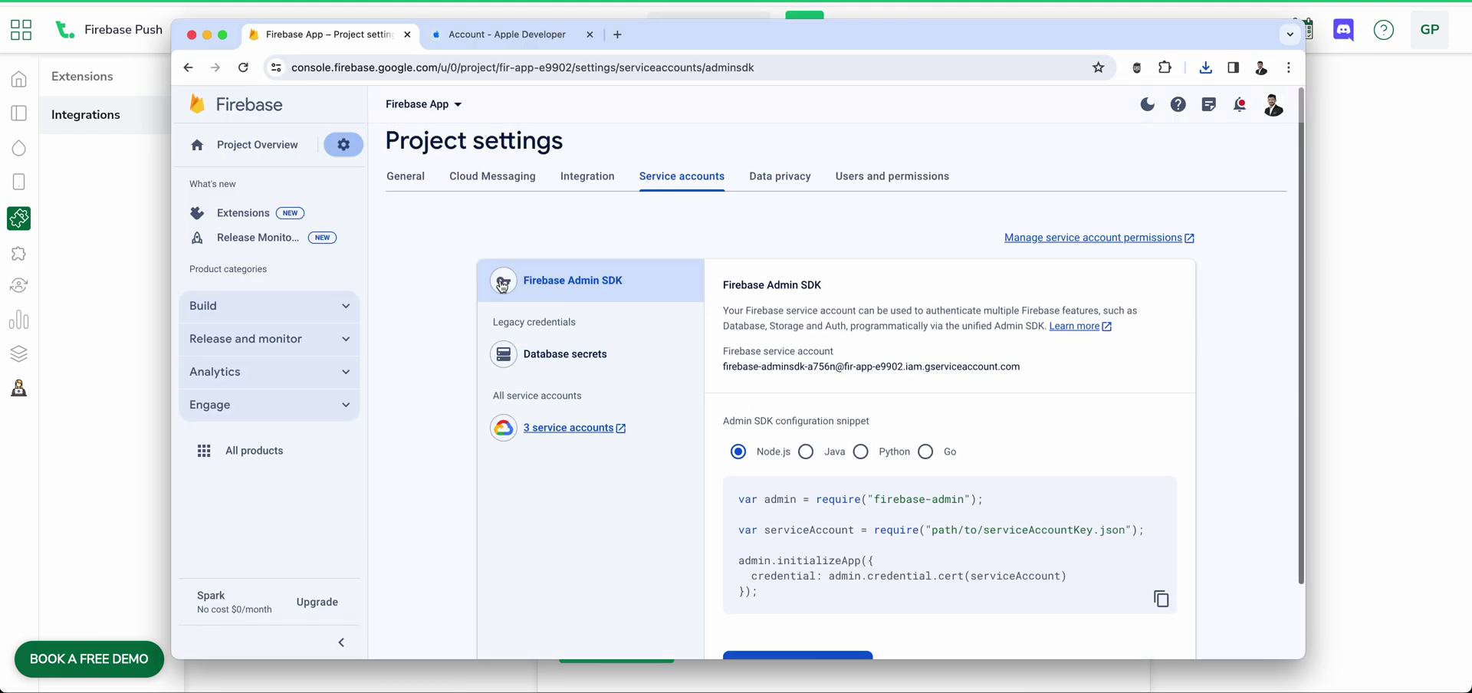
{"action": "left_click", "coordinate": [494, 184]}
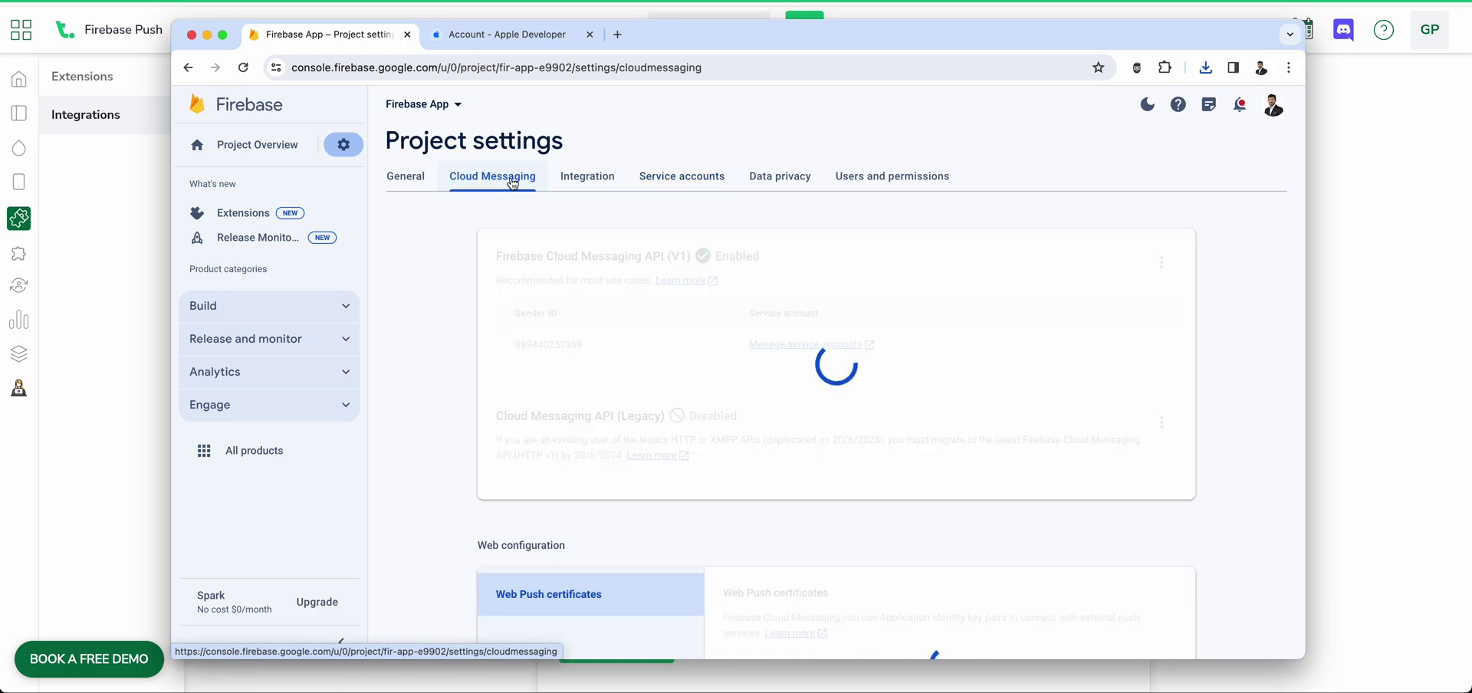
{"action": "scroll", "coordinate": [638, 375], "scroll_direction": "down", "scroll_amount": 5}
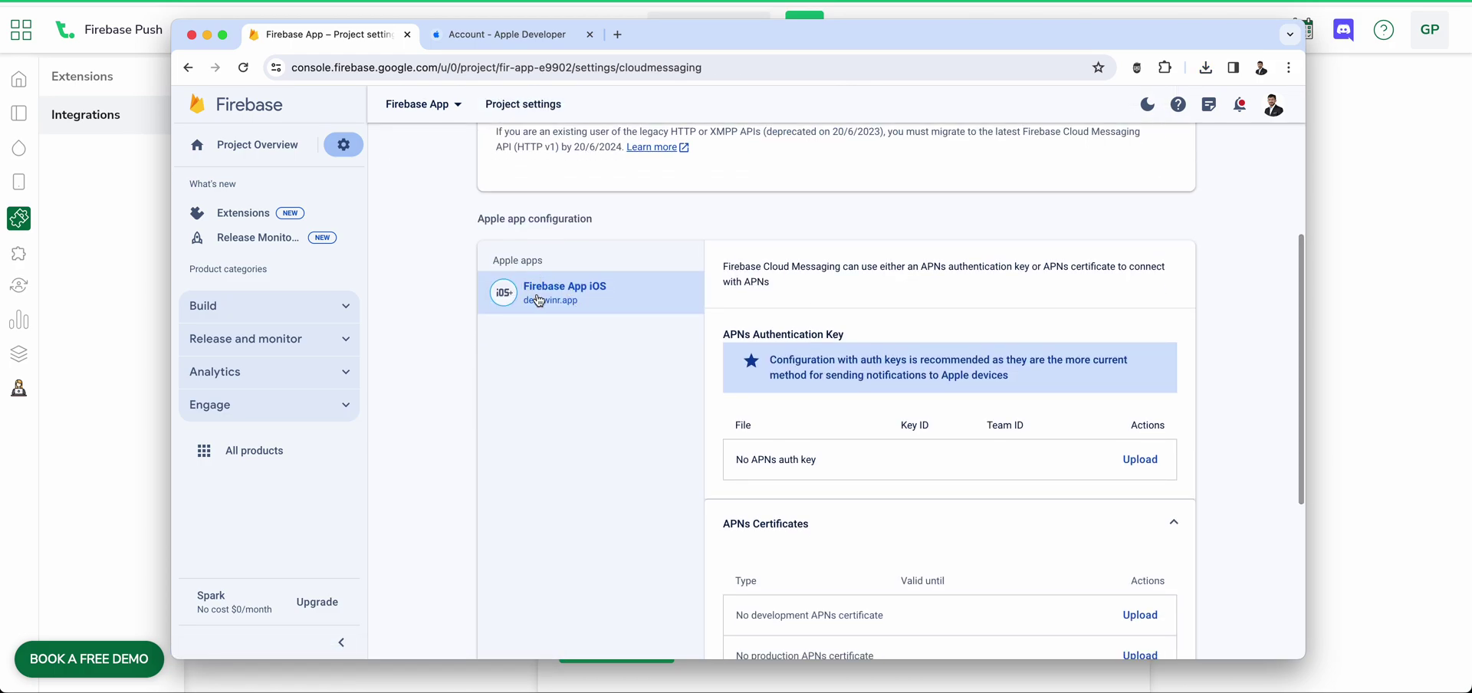
{"action": "scroll", "coordinate": [552, 290], "scroll_direction": "down", "scroll_amount": 1}
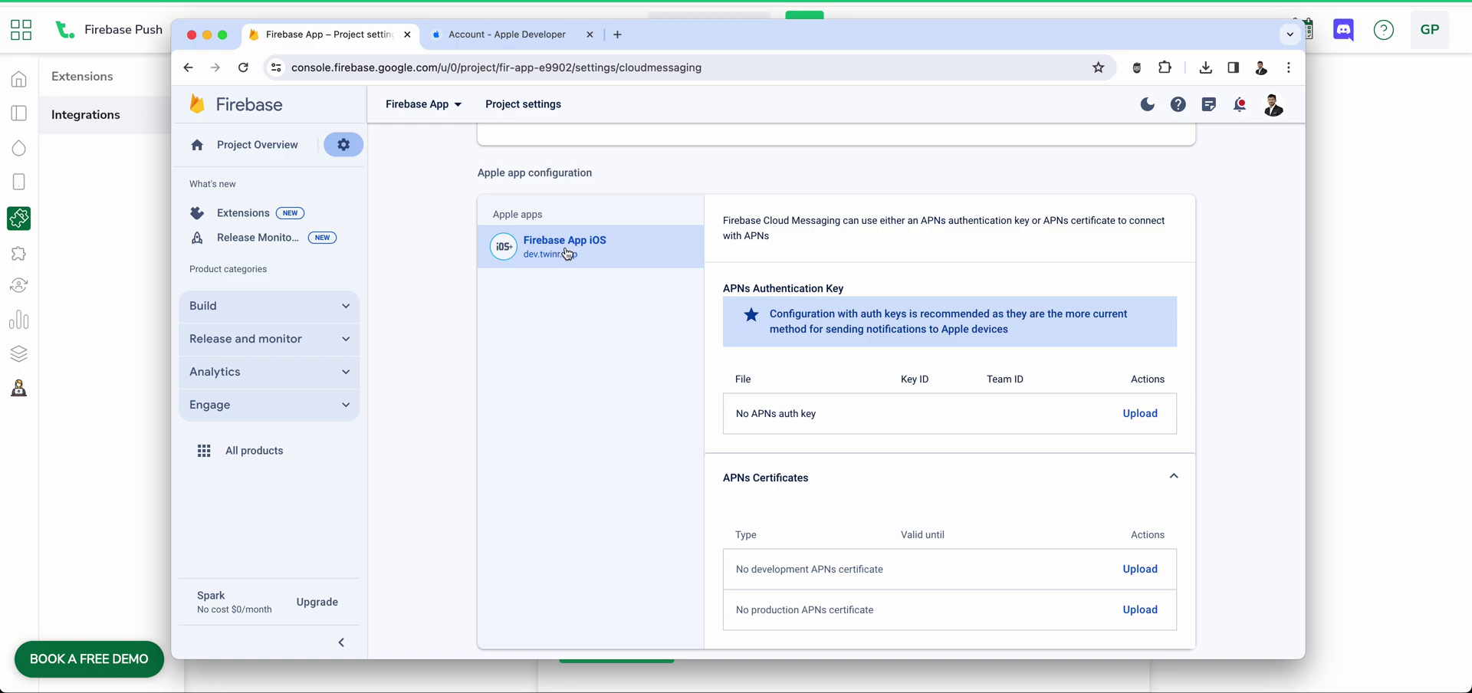
{"action": "scroll", "coordinate": [595, 251], "scroll_direction": "down", "scroll_amount": 1}
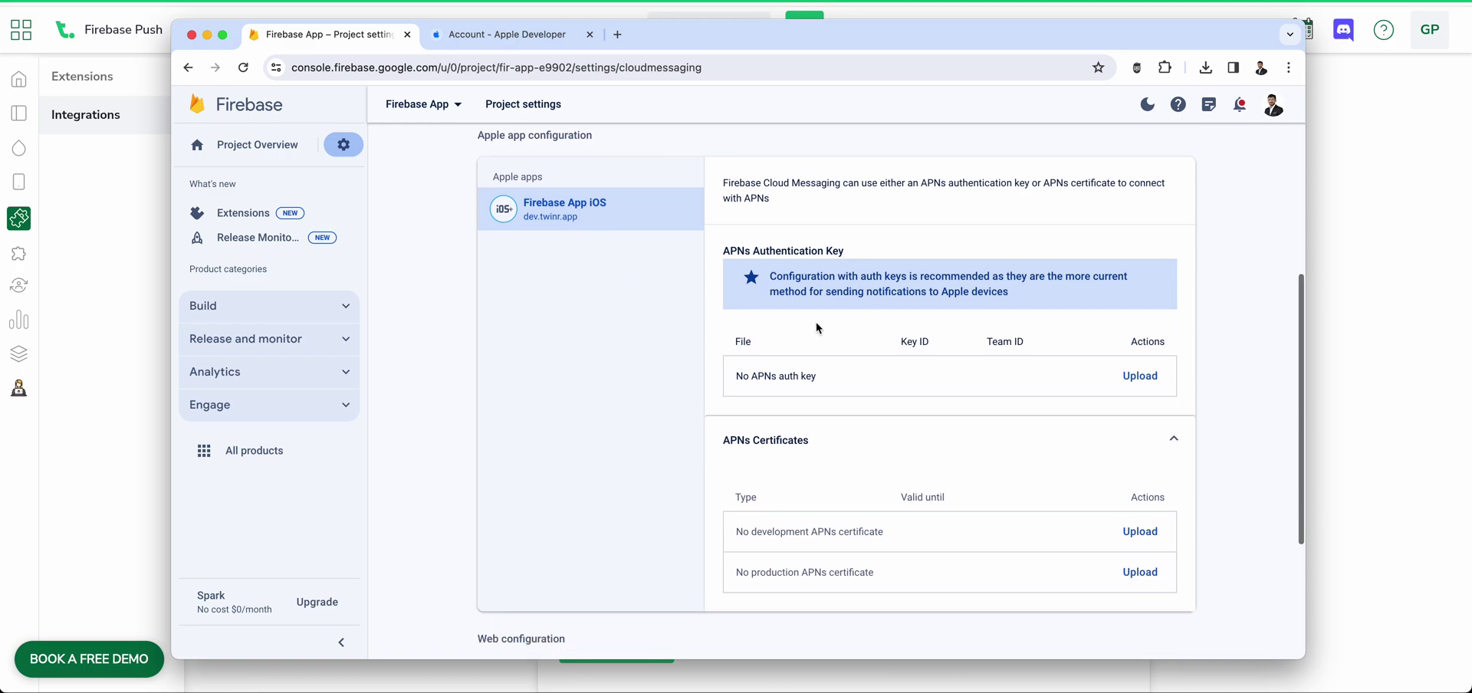
{"action": "scroll", "coordinate": [770, 288], "scroll_direction": "up", "scroll_amount": 1}
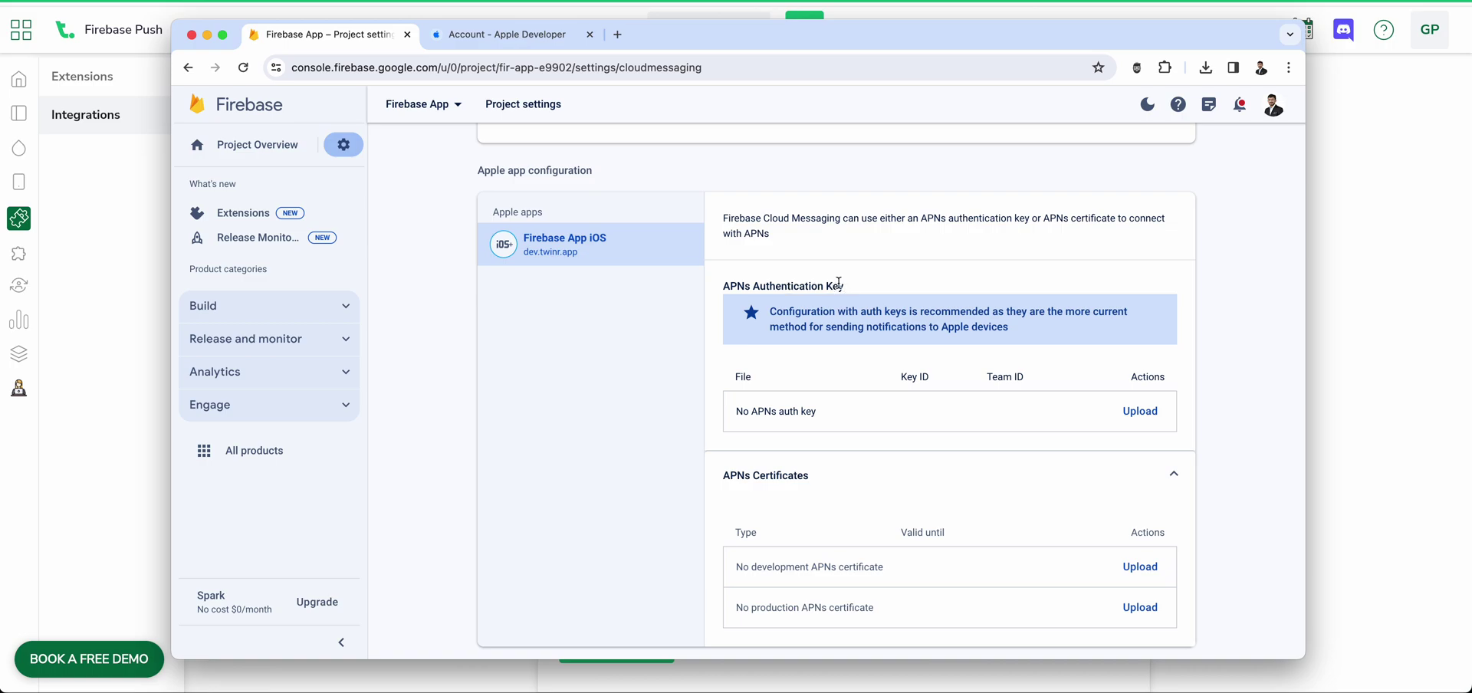
{"action": "left_click", "coordinate": [503, 34]}
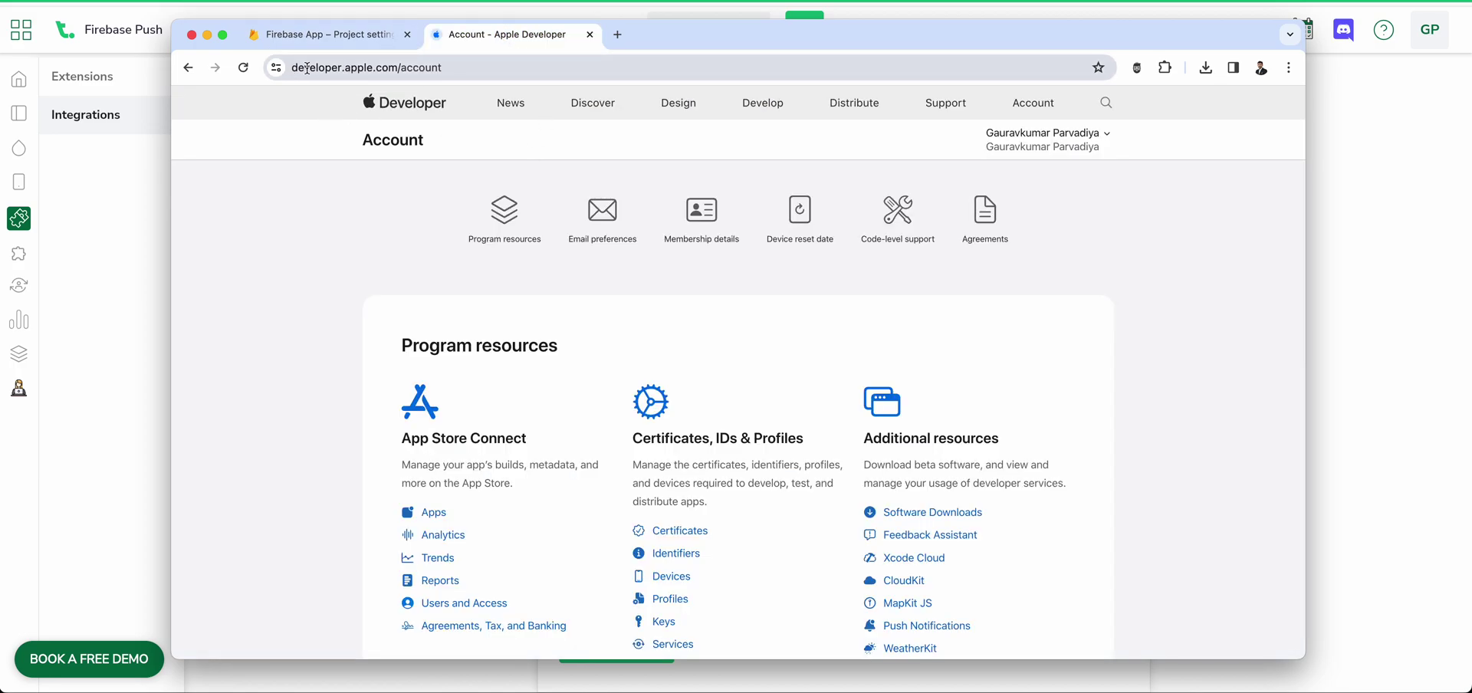
Go to the Keys list under Certificates, IDs & Profiles on Apple Developer
{"action": "left_click", "coordinate": [454, 70]}
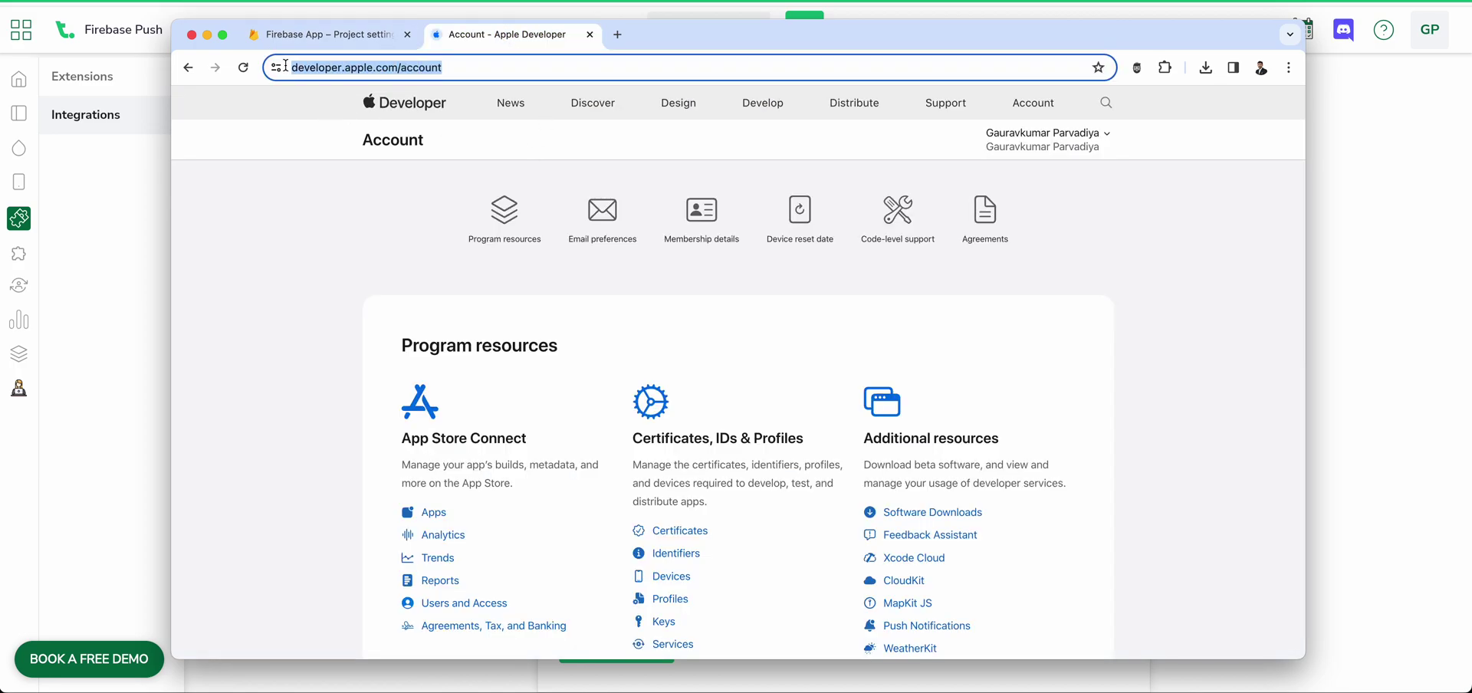
{"action": "left_click", "coordinate": [304, 308]}
{"action": "scroll", "coordinate": [273, 325], "scroll_direction": "down", "scroll_amount": 5}
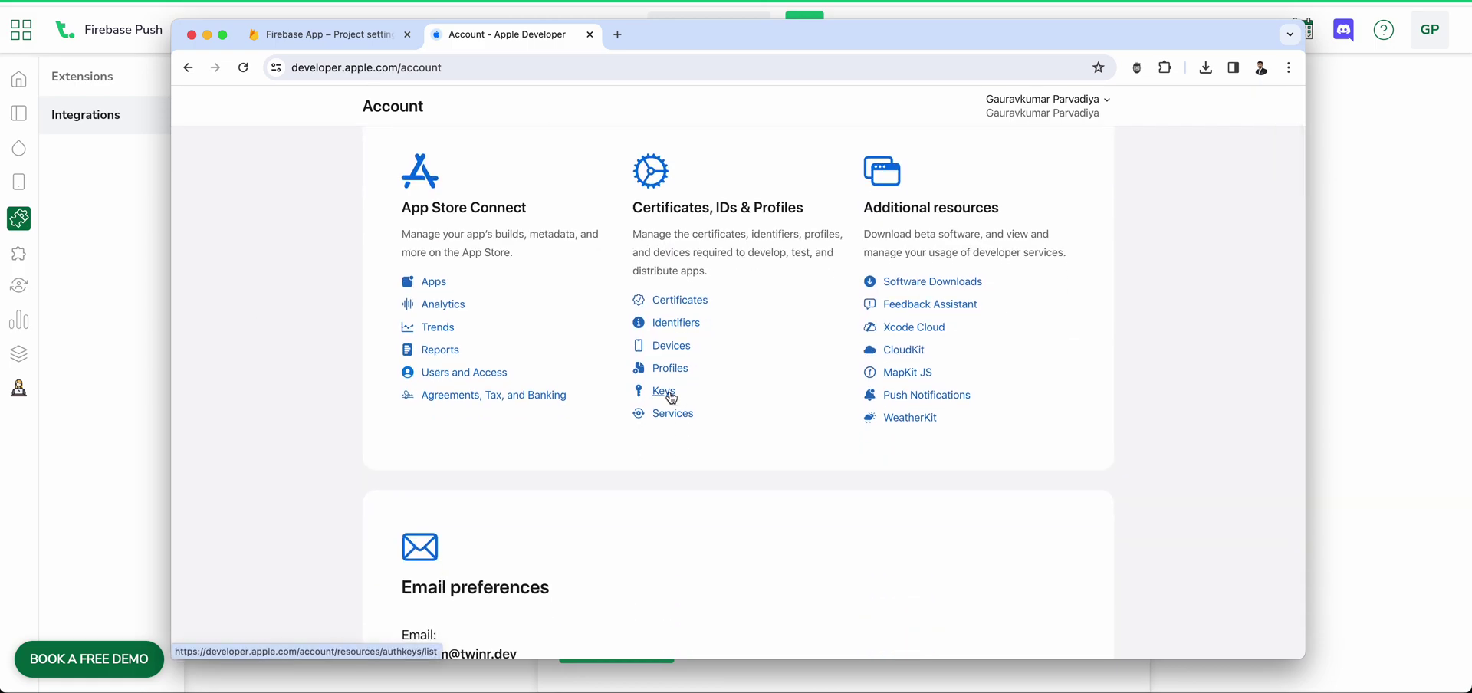
{"action": "left_click", "coordinate": [671, 397]}
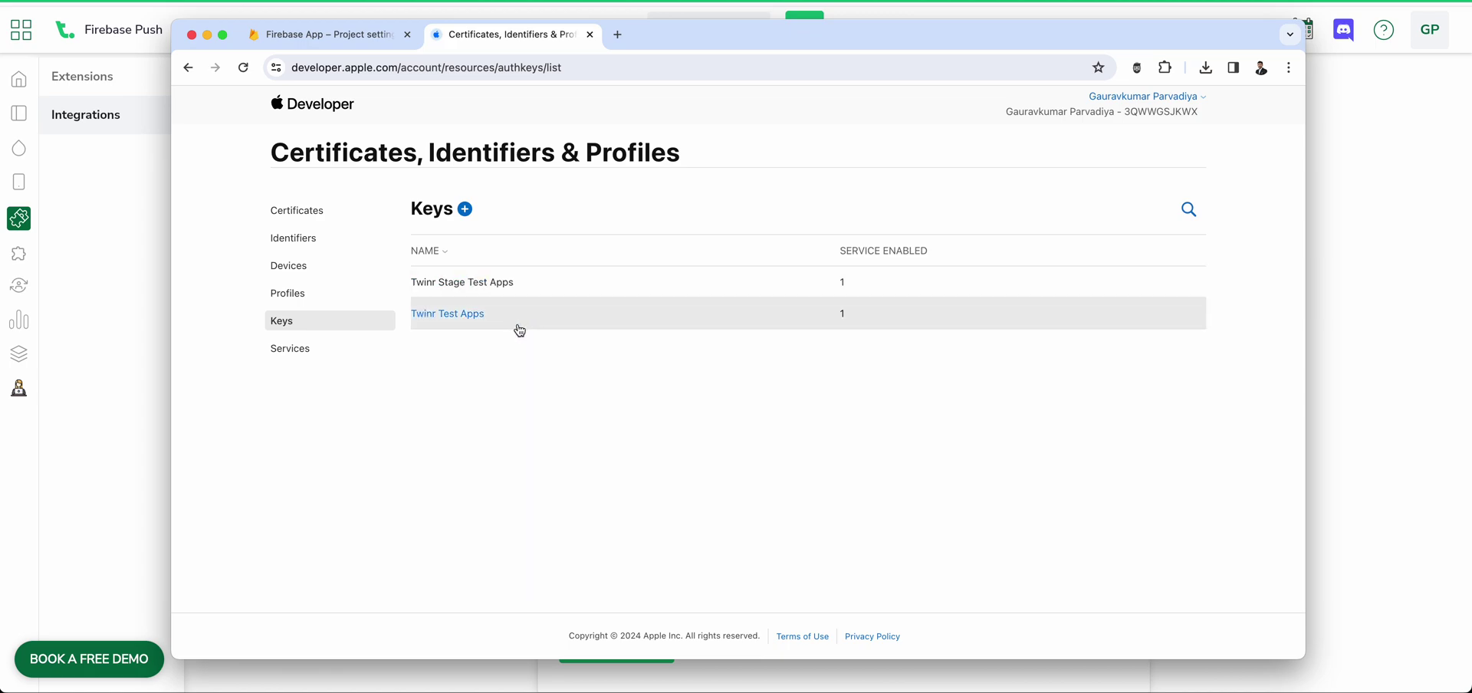
Start registering a new key named 'Firebase App Twinr'
{"action": "left_click", "coordinate": [464, 209]}
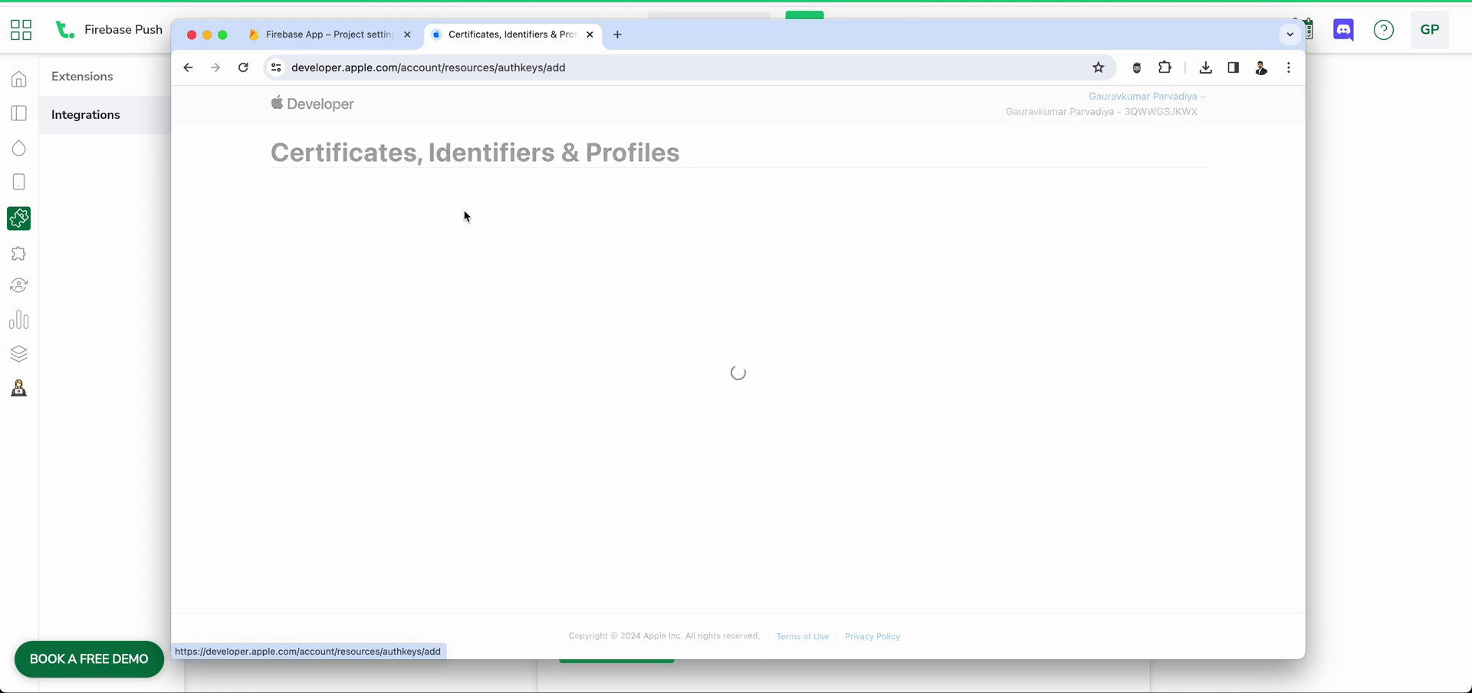
{"action": "scroll", "coordinate": [529, 388], "scroll_direction": "down", "scroll_amount": 2}
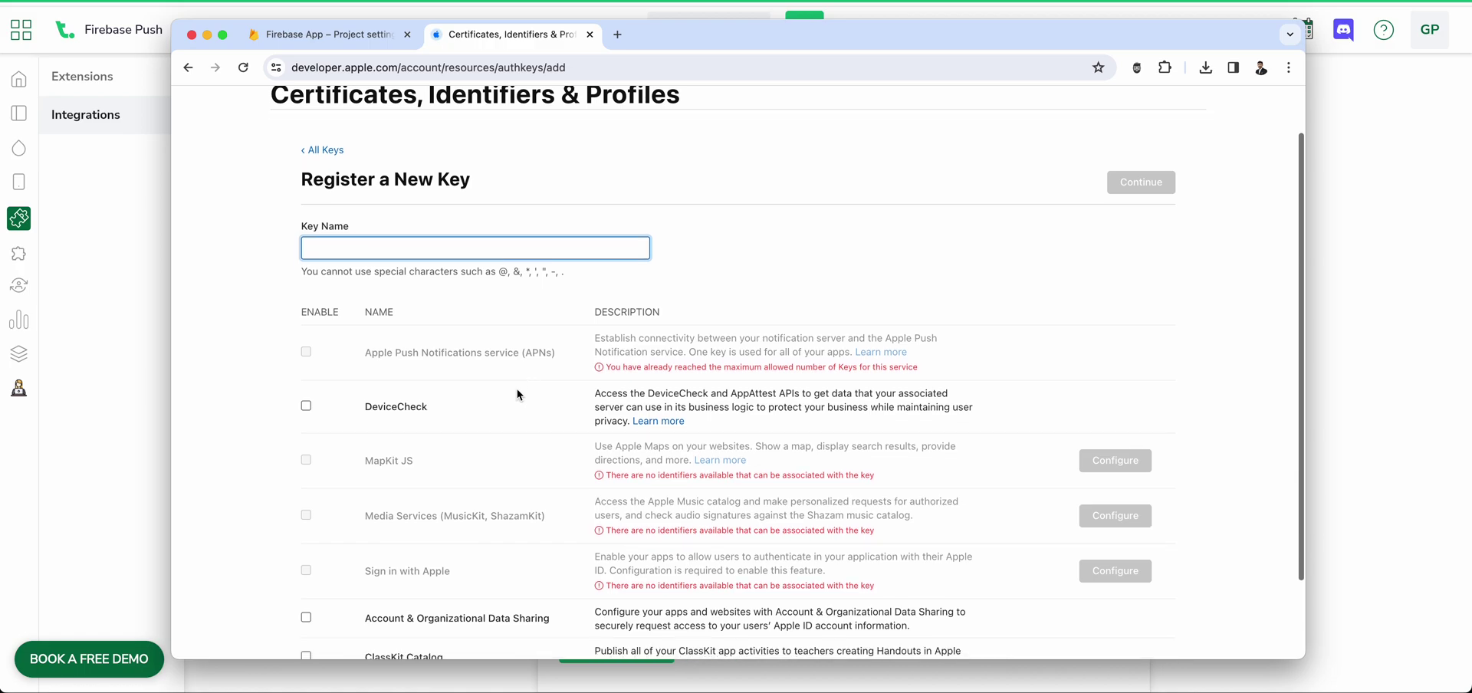
{"action": "scroll", "coordinate": [476, 361], "scroll_direction": "up", "scroll_amount": 2}
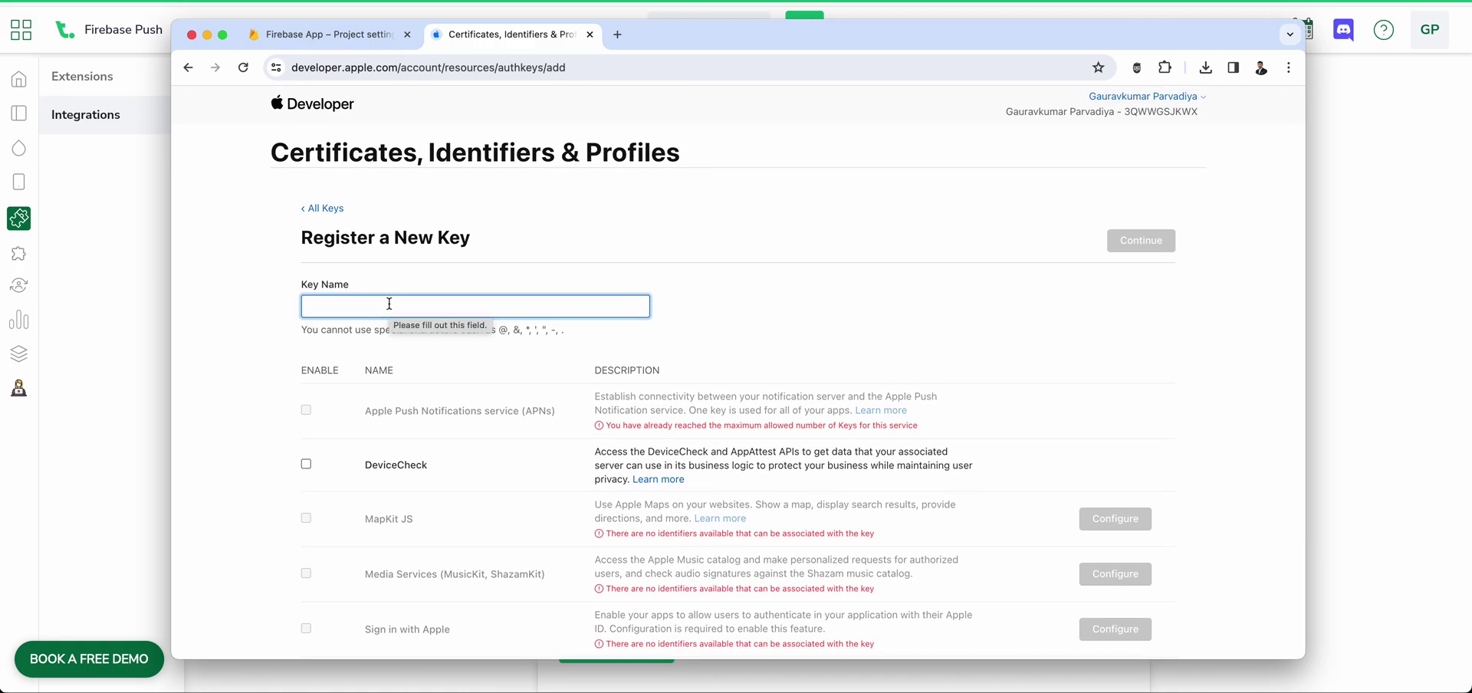
{"action": "type", "text": "Firebase App Twinr"}
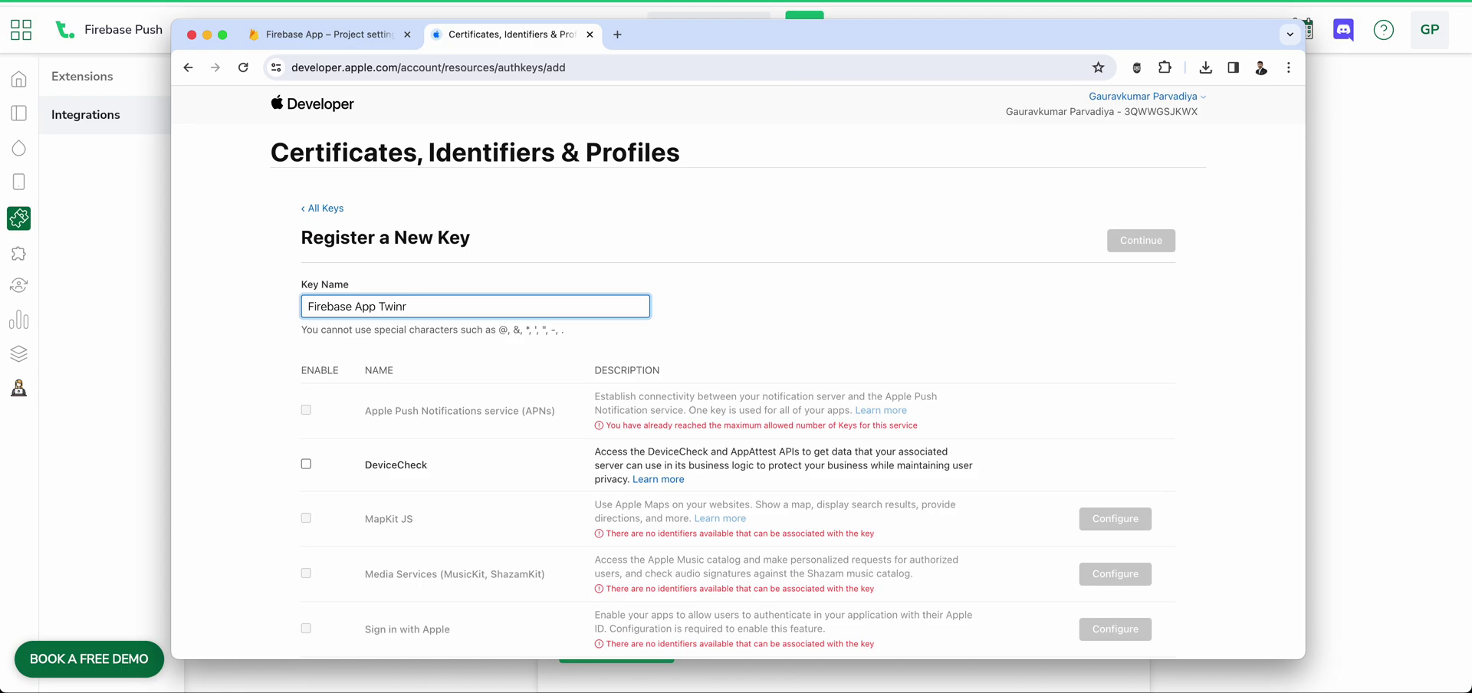
{"action": "left_click", "coordinate": [418, 397]}
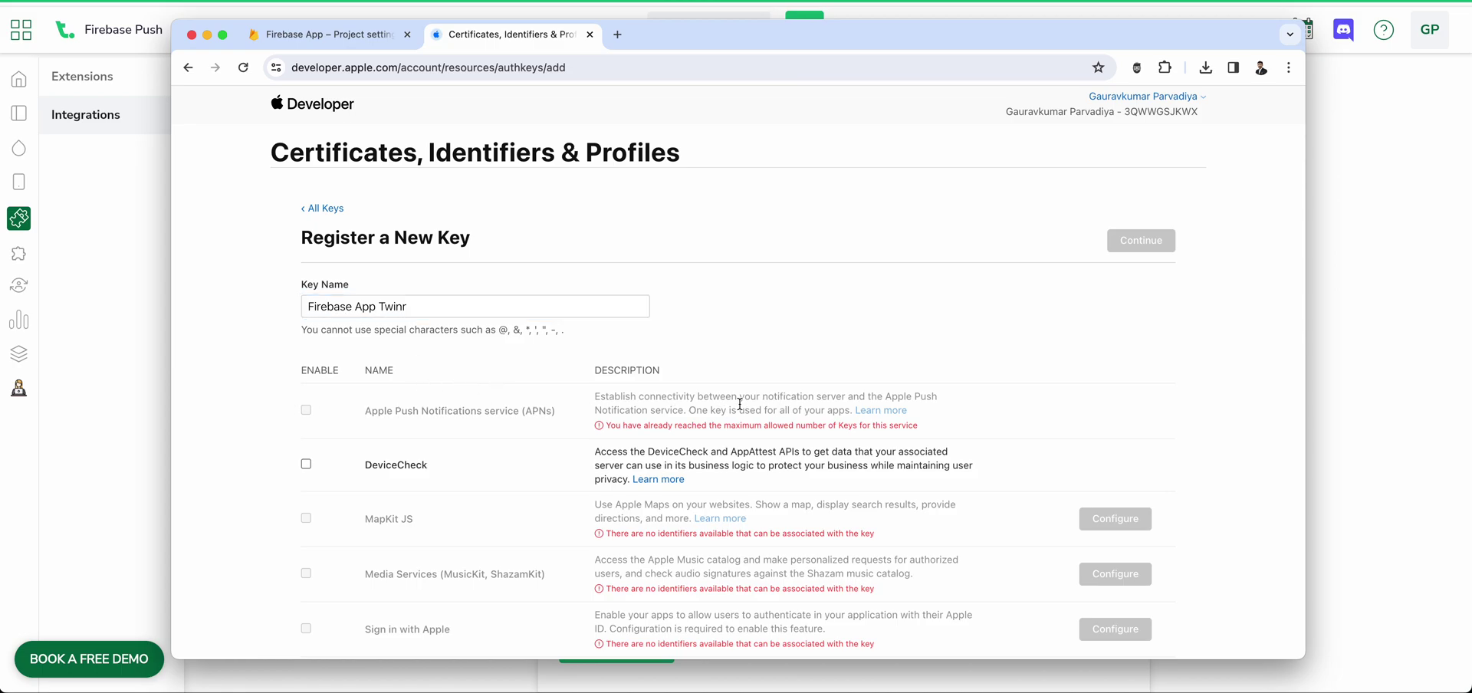
{"action": "scroll", "coordinate": [723, 401], "scroll_direction": "down", "scroll_amount": 1}
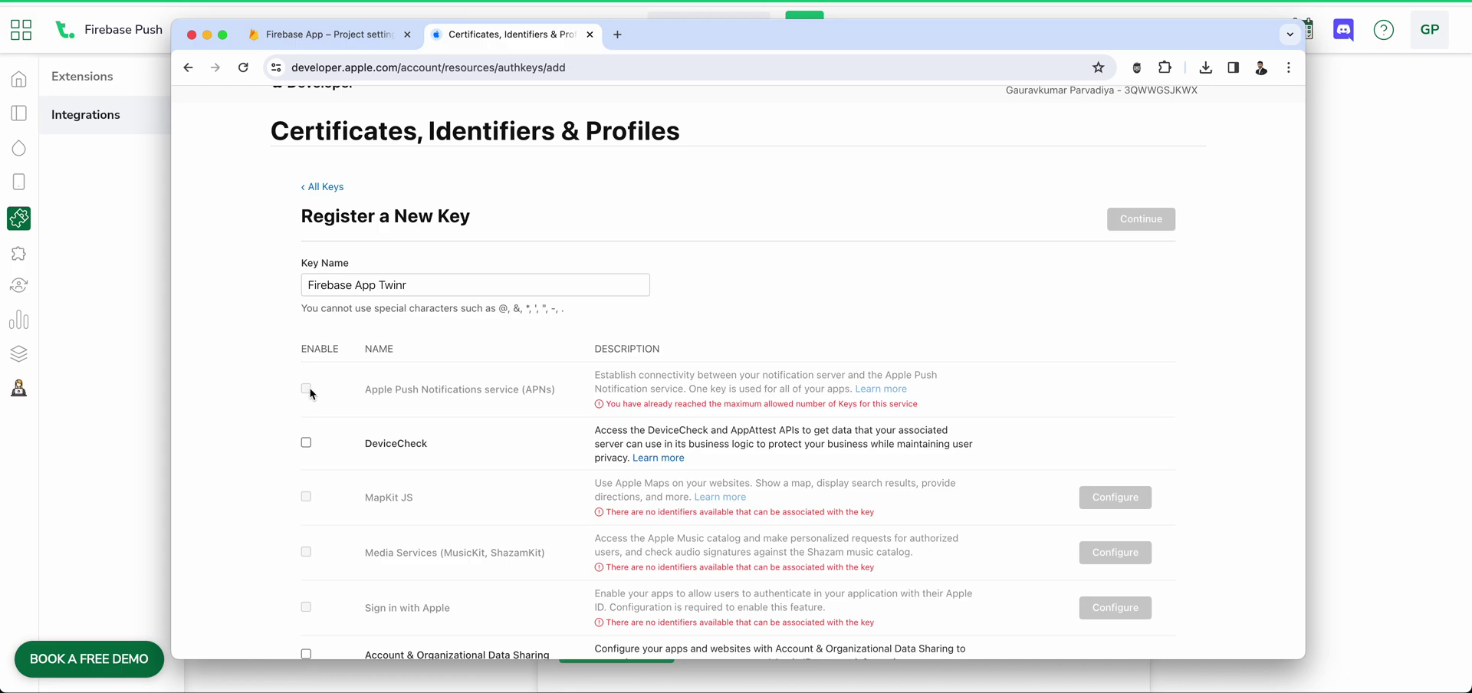
{"action": "scroll", "coordinate": [461, 388], "scroll_direction": "down", "scroll_amount": 5}
{"action": "scroll", "coordinate": [1015, 420], "scroll_direction": "up", "scroll_amount": 5}
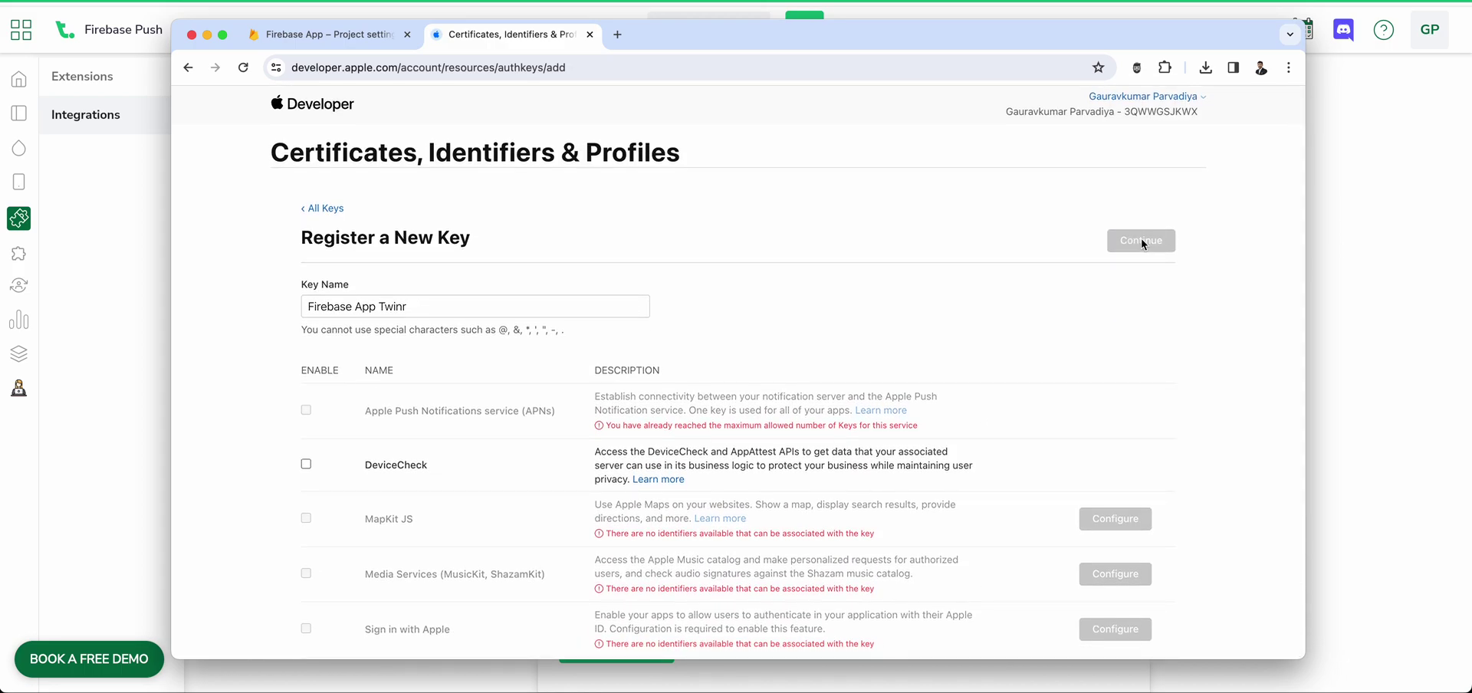
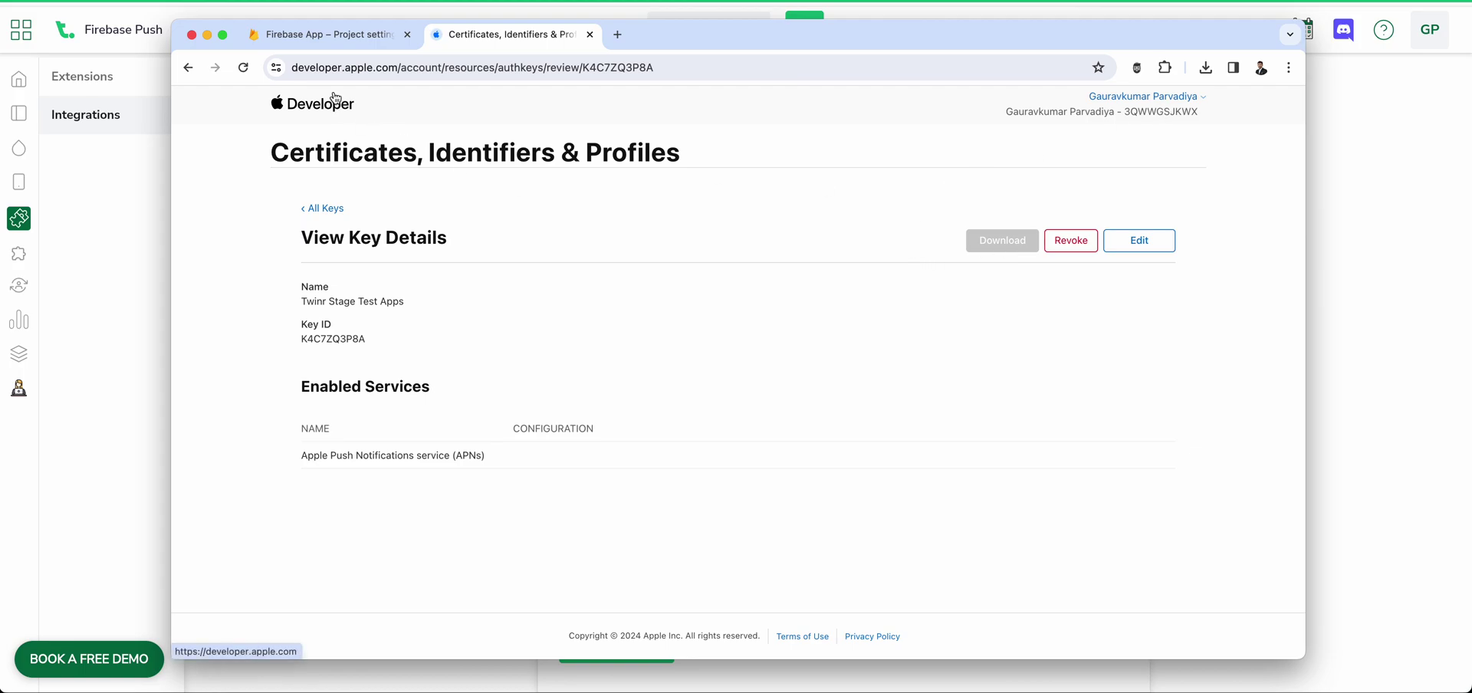
Attach AuthKey_K4C7ZQ3P8A.p8 from Downloads as the iOS app's APNs authentication key in Cloud Messaging settings
{"action": "left_click", "coordinate": [337, 41]}
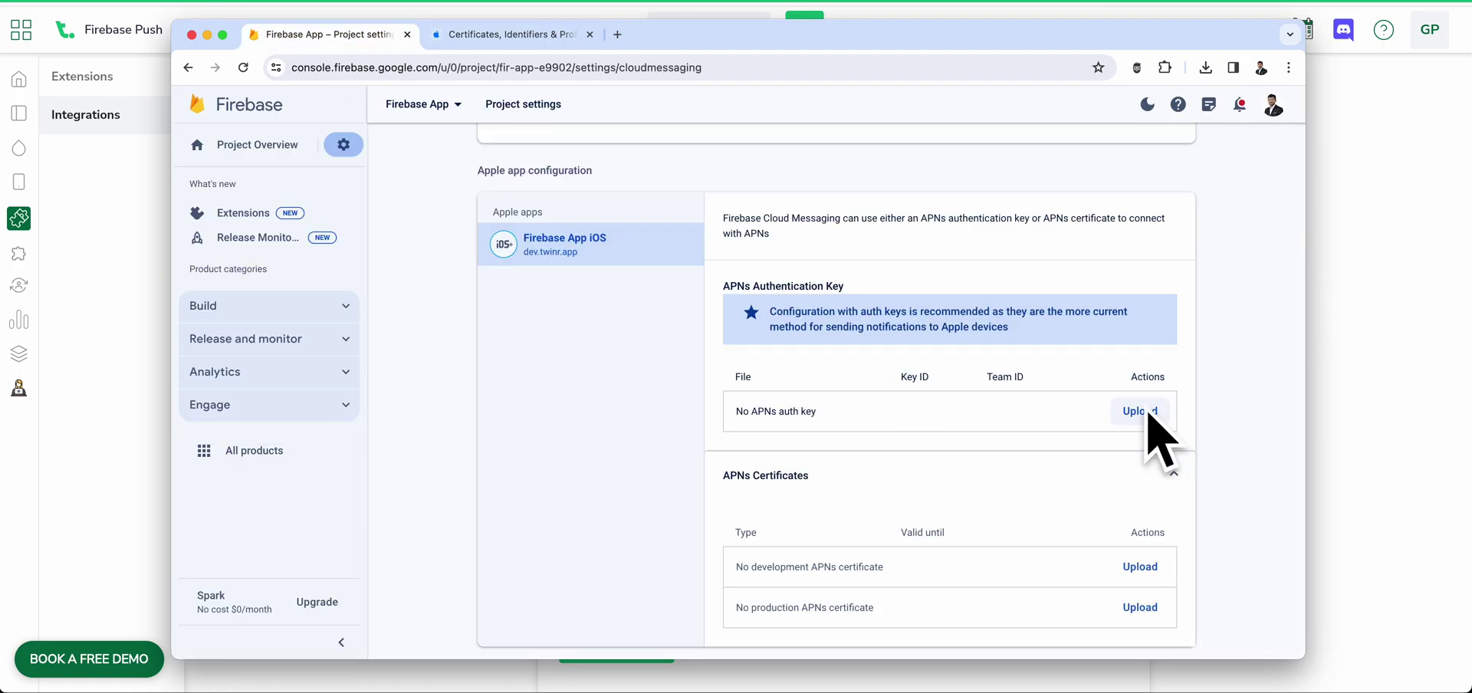
{"action": "scroll", "coordinate": [1141, 414], "scroll_direction": "down", "scroll_amount": 1}
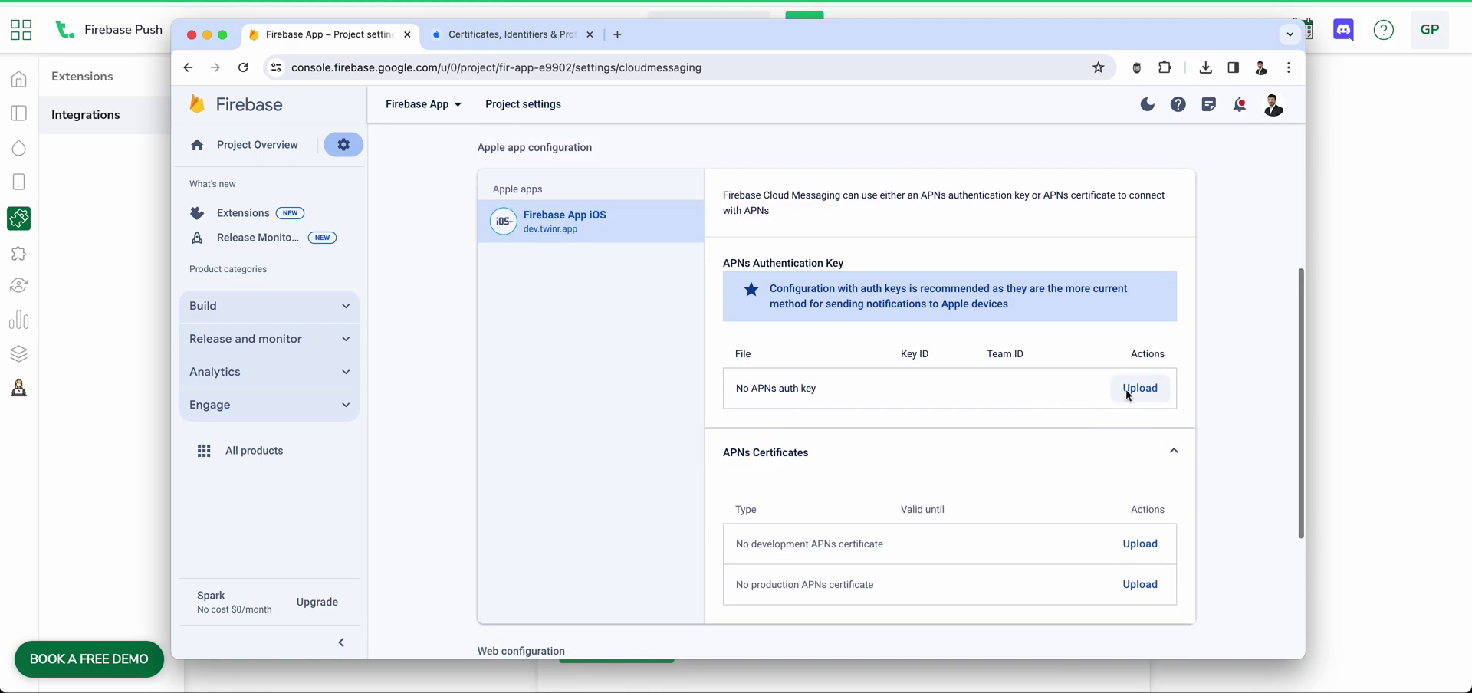
{"action": "left_click", "coordinate": [1128, 392]}
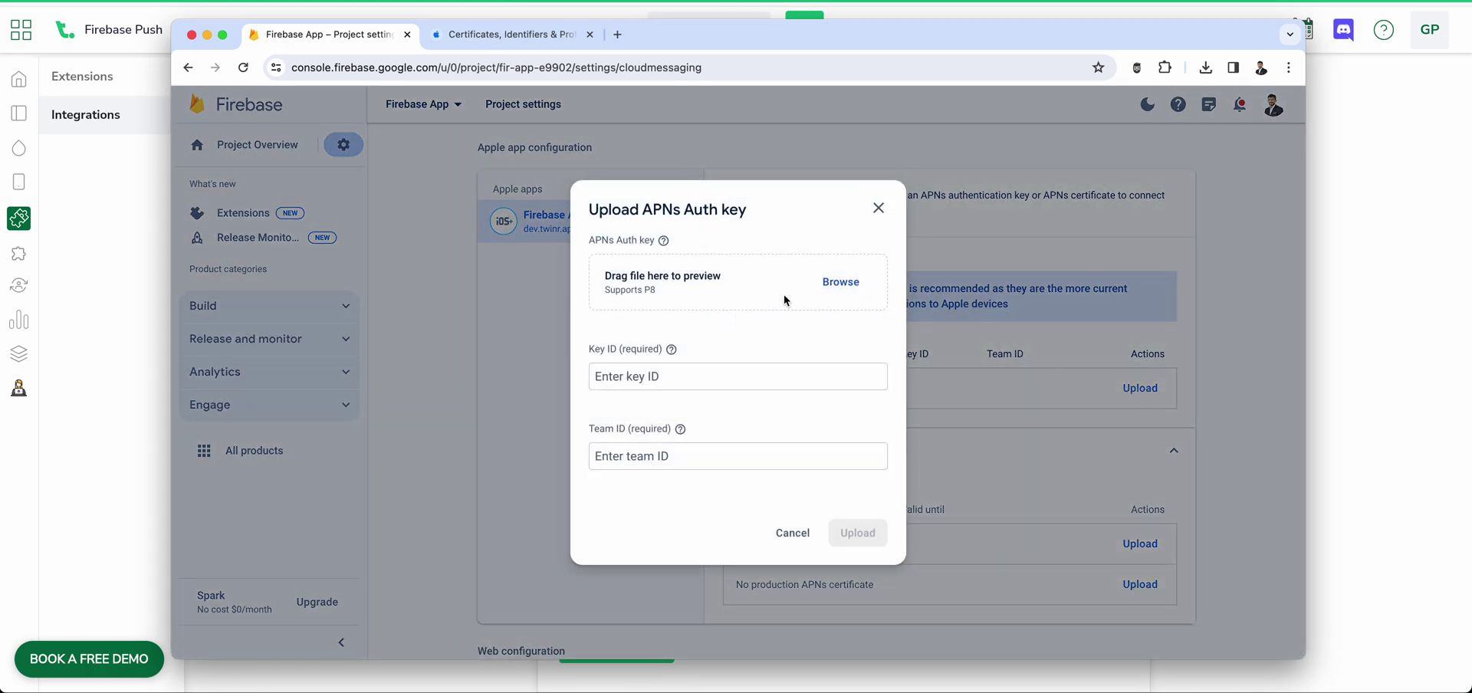
{"action": "left_click", "coordinate": [846, 285]}
{"action": "scroll", "coordinate": [635, 342], "scroll_direction": "down", "scroll_amount": 10}
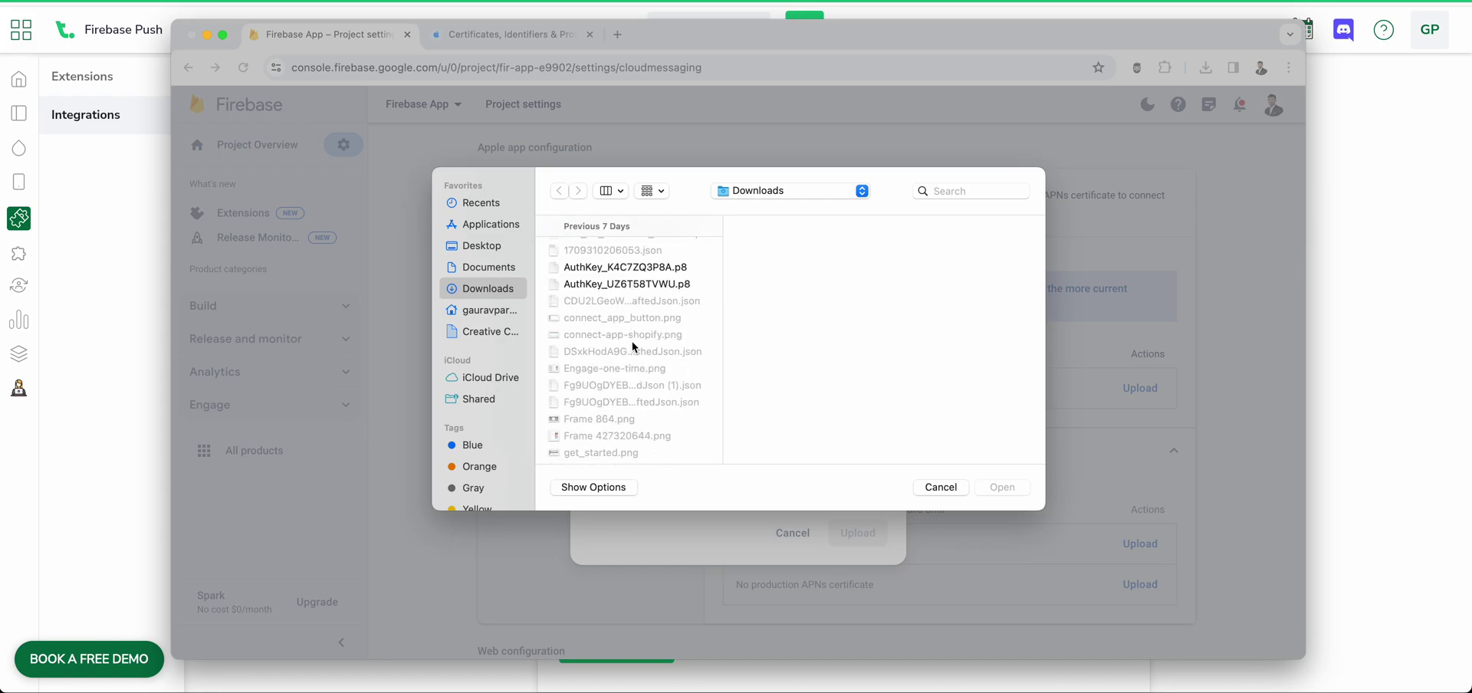
{"action": "double_click", "coordinate": [626, 297]}
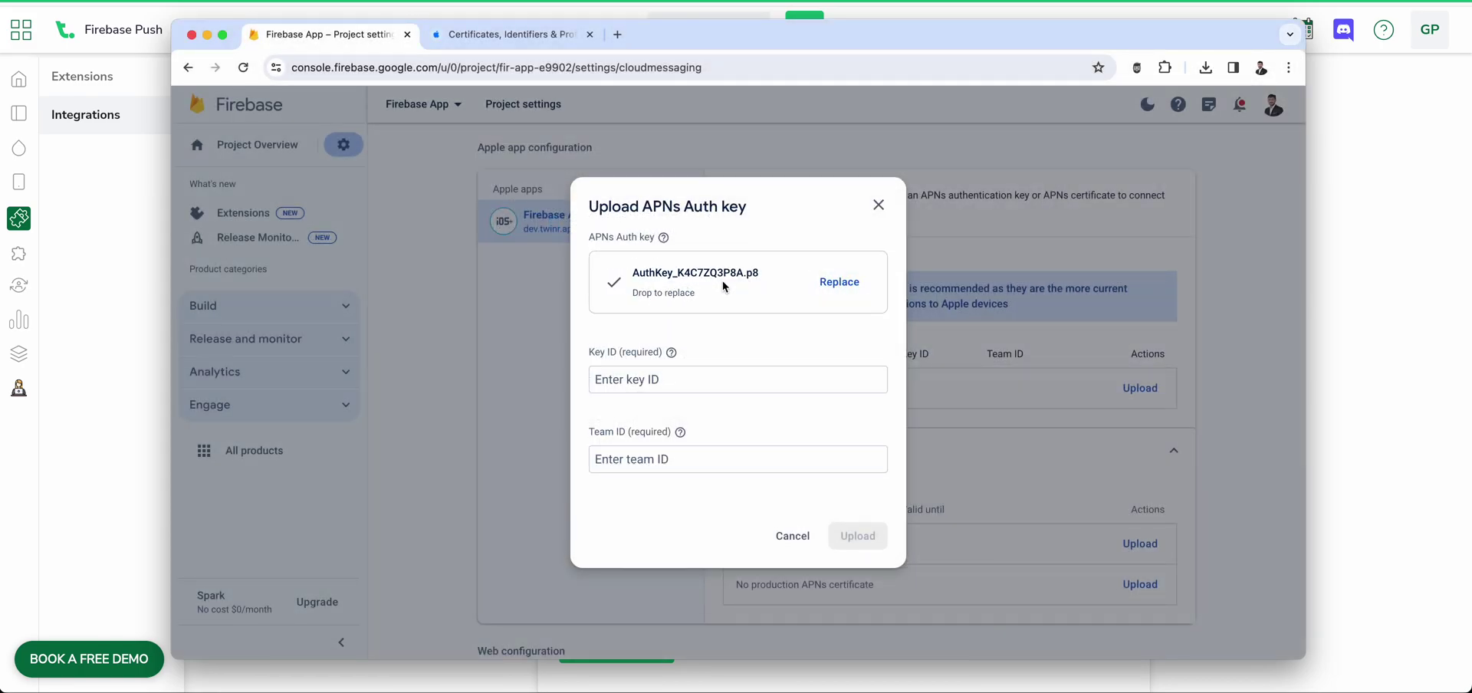
Copy Key ID K4C7ZQ3P8A from the Apple key page into Firebase's Key ID field
{"action": "left_click", "coordinate": [599, 380]}
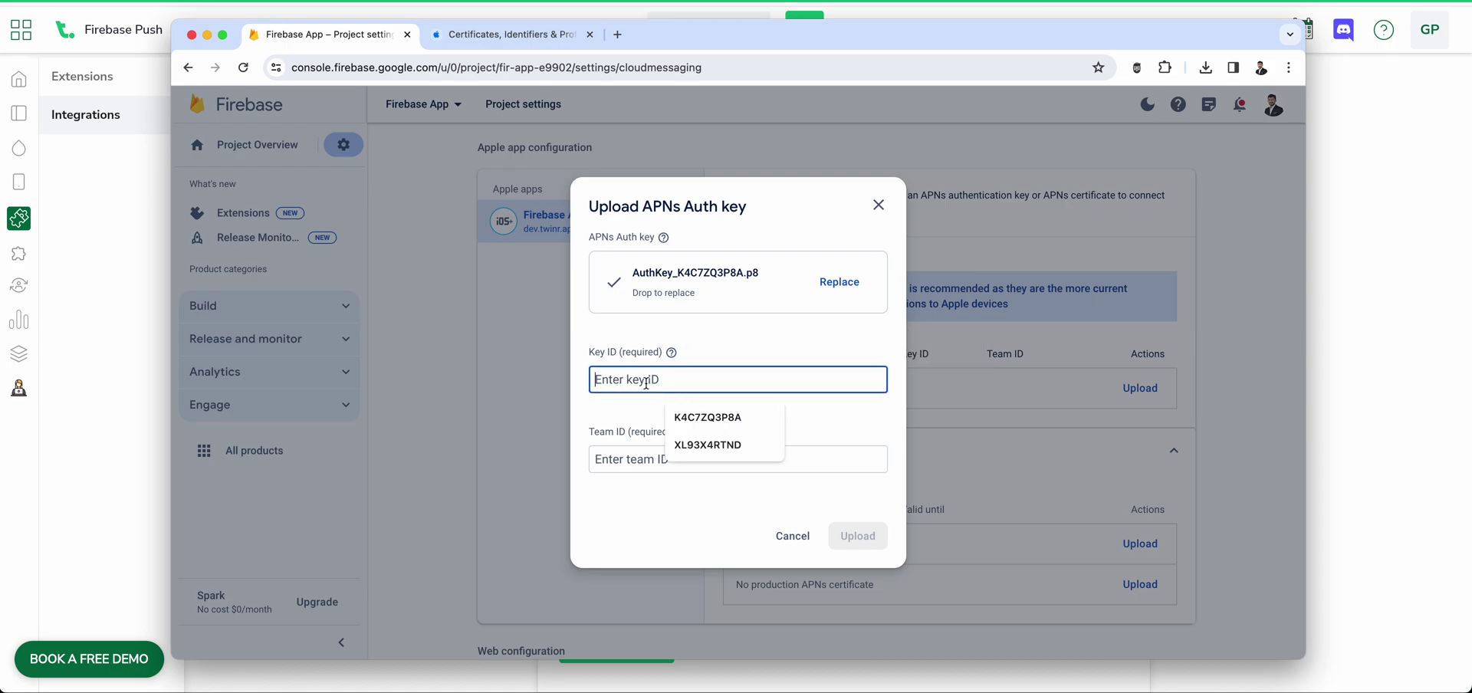
{"action": "left_click", "coordinate": [512, 35]}
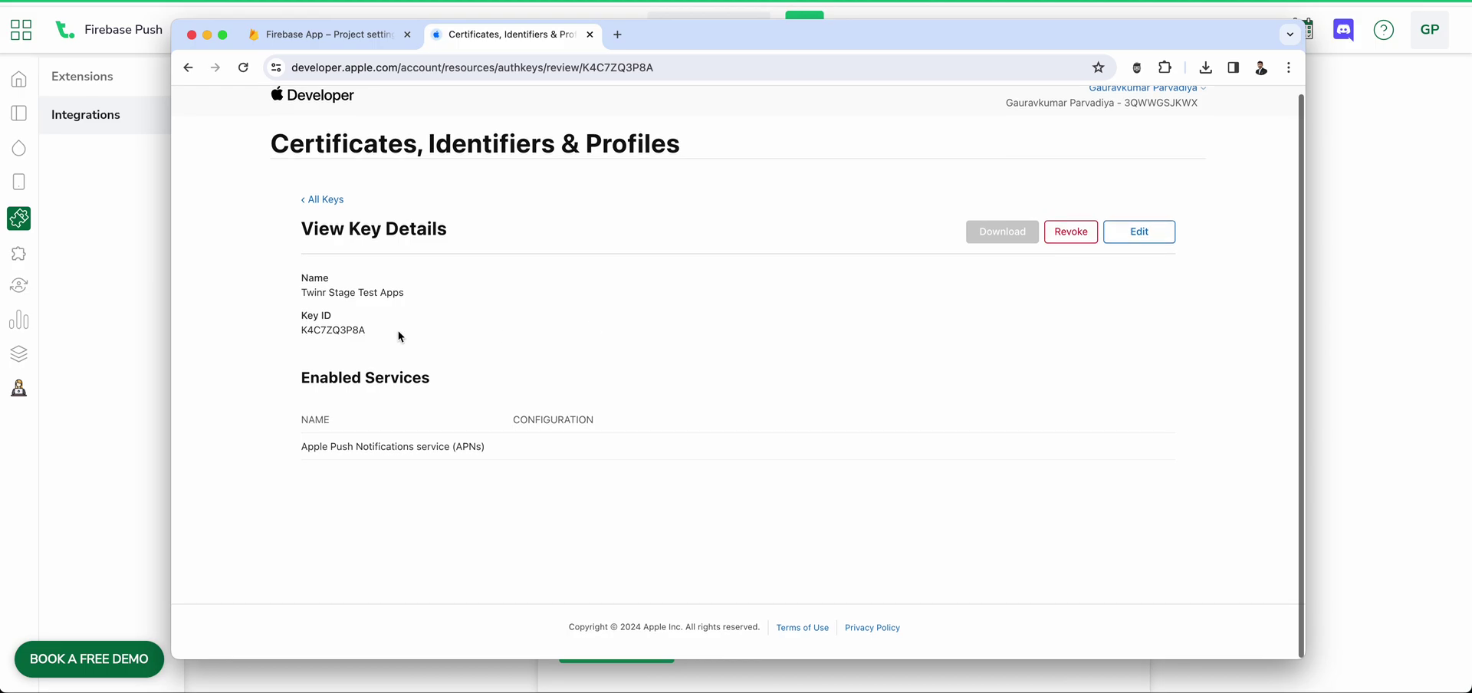
{"action": "double_click", "coordinate": [317, 332]}
{"action": "key", "text": "super+c"}
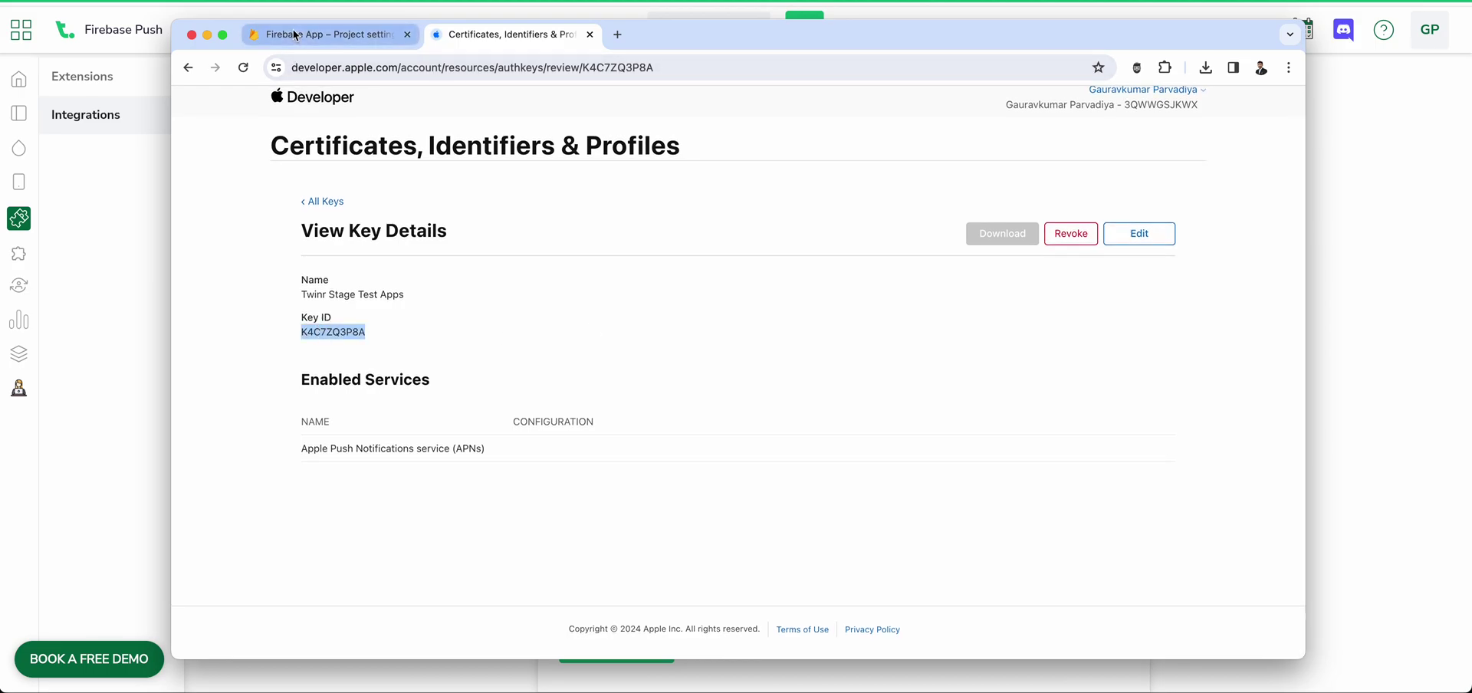
{"action": "left_click", "coordinate": [330, 35]}
{"action": "key", "text": "super+v"}
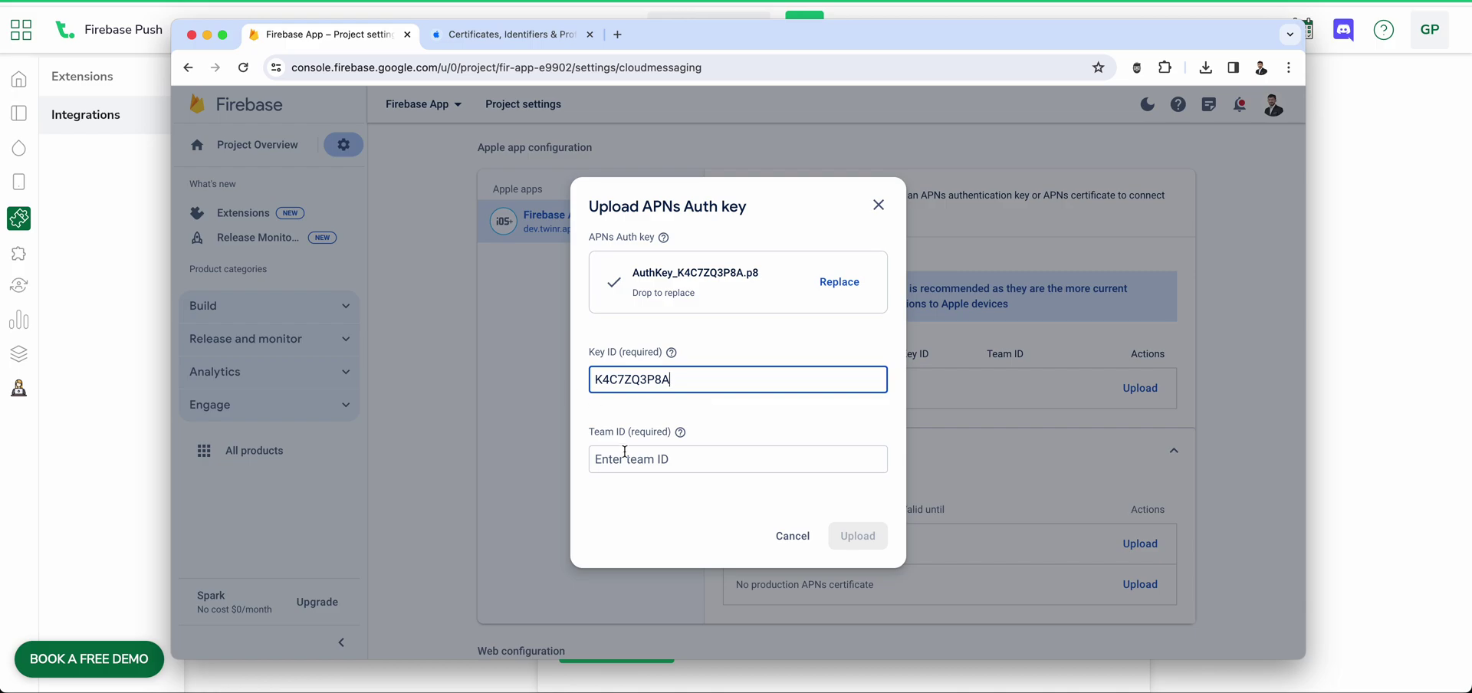
Return to Apple Developer and open the account menu to look up the Team ID
{"action": "left_click", "coordinate": [620, 465]}
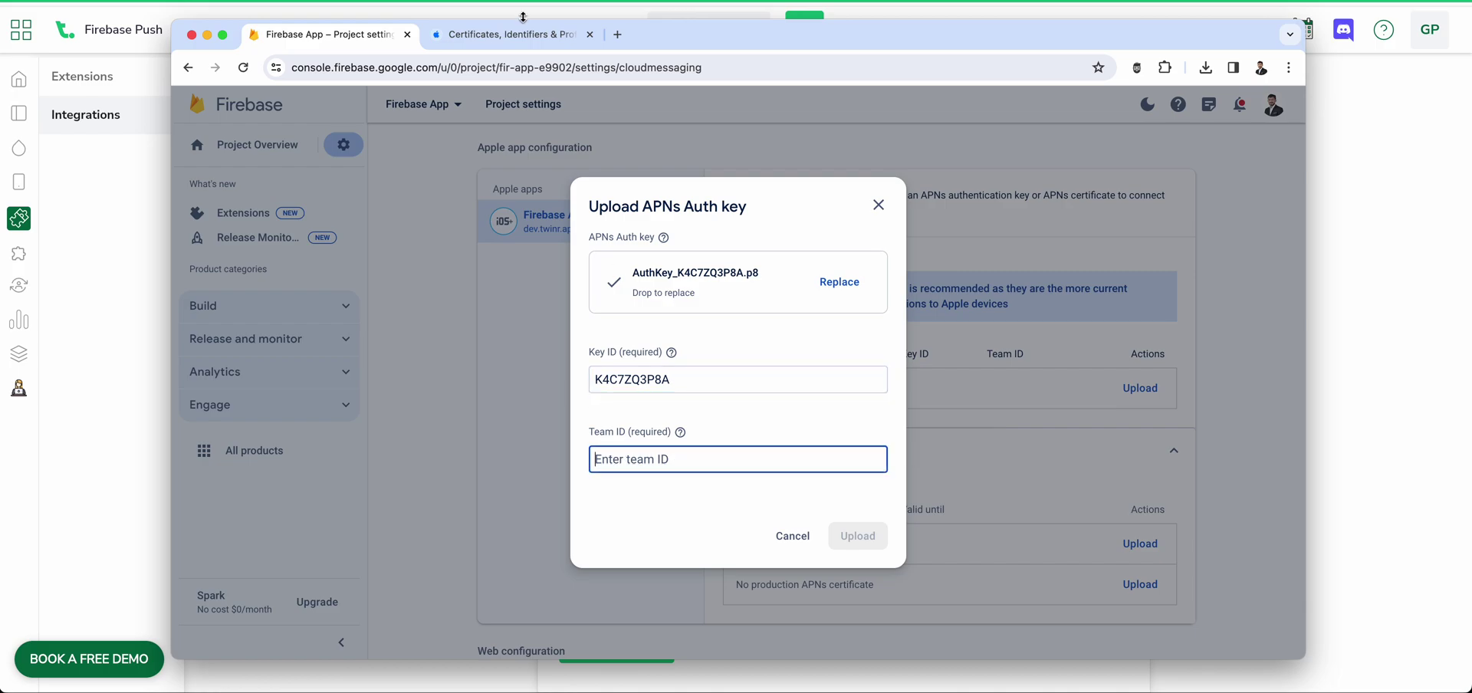
{"action": "left_click", "coordinate": [513, 42]}
{"action": "scroll", "coordinate": [1135, 134], "scroll_direction": "up", "scroll_amount": 1}
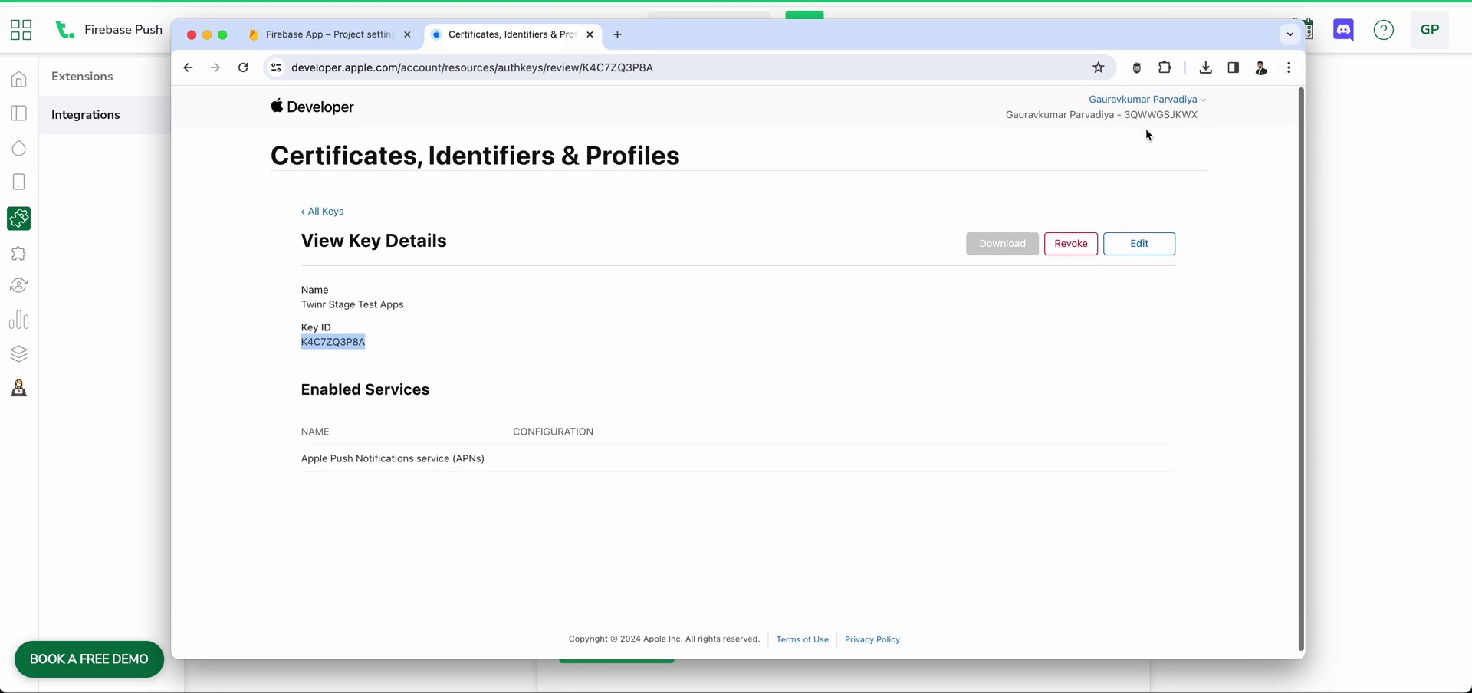
{"action": "left_click", "coordinate": [1142, 119]}
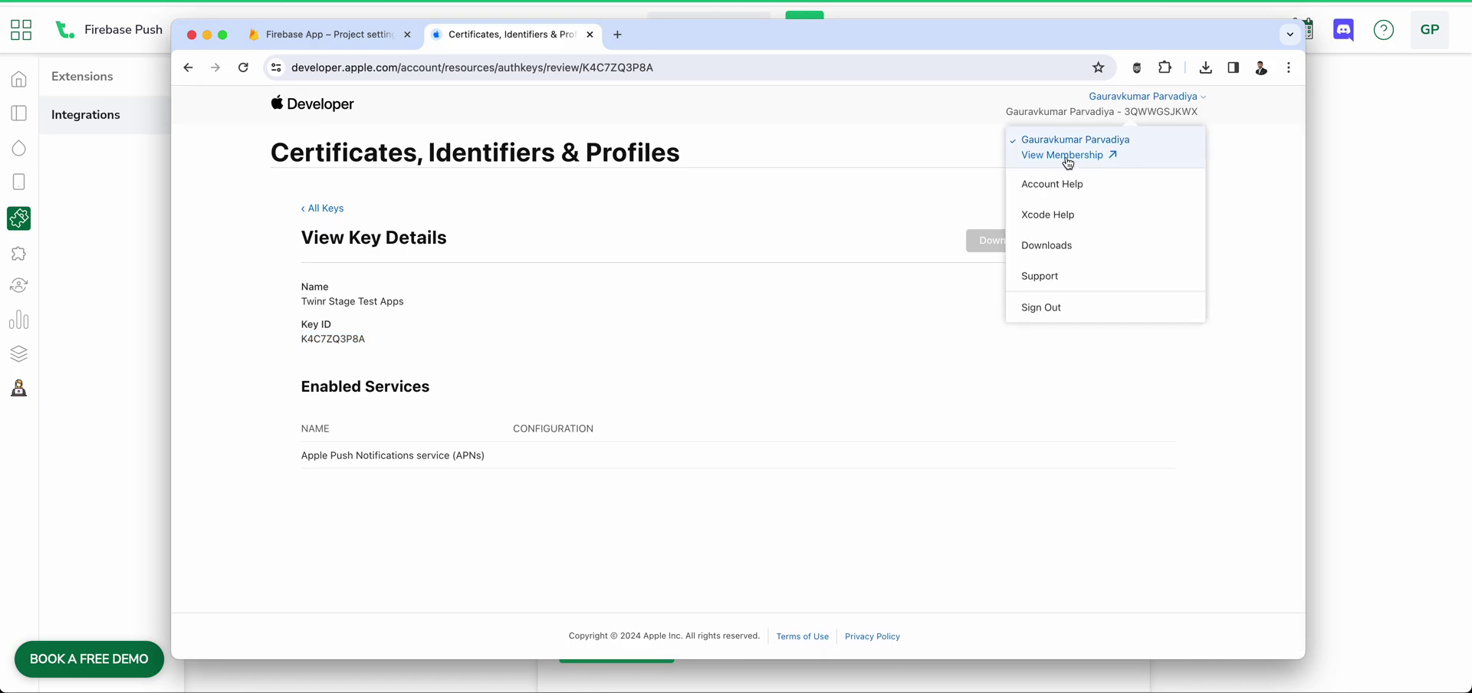
Copy the Team ID from the Apple Developer membership details page
{"action": "left_click", "coordinate": [1068, 155]}
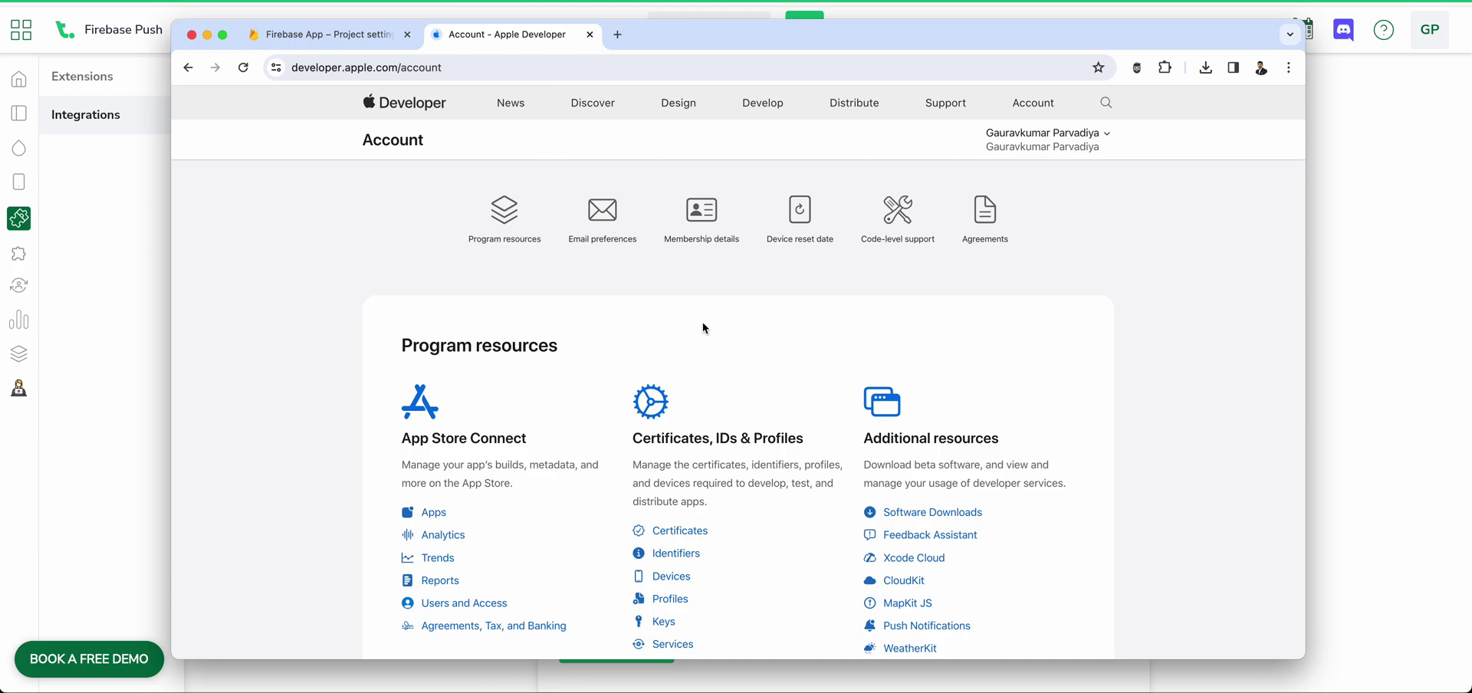
{"action": "scroll", "coordinate": [702, 326], "scroll_direction": "down", "scroll_amount": 3}
{"action": "scroll", "coordinate": [703, 322], "scroll_direction": "down", "scroll_amount": 10}
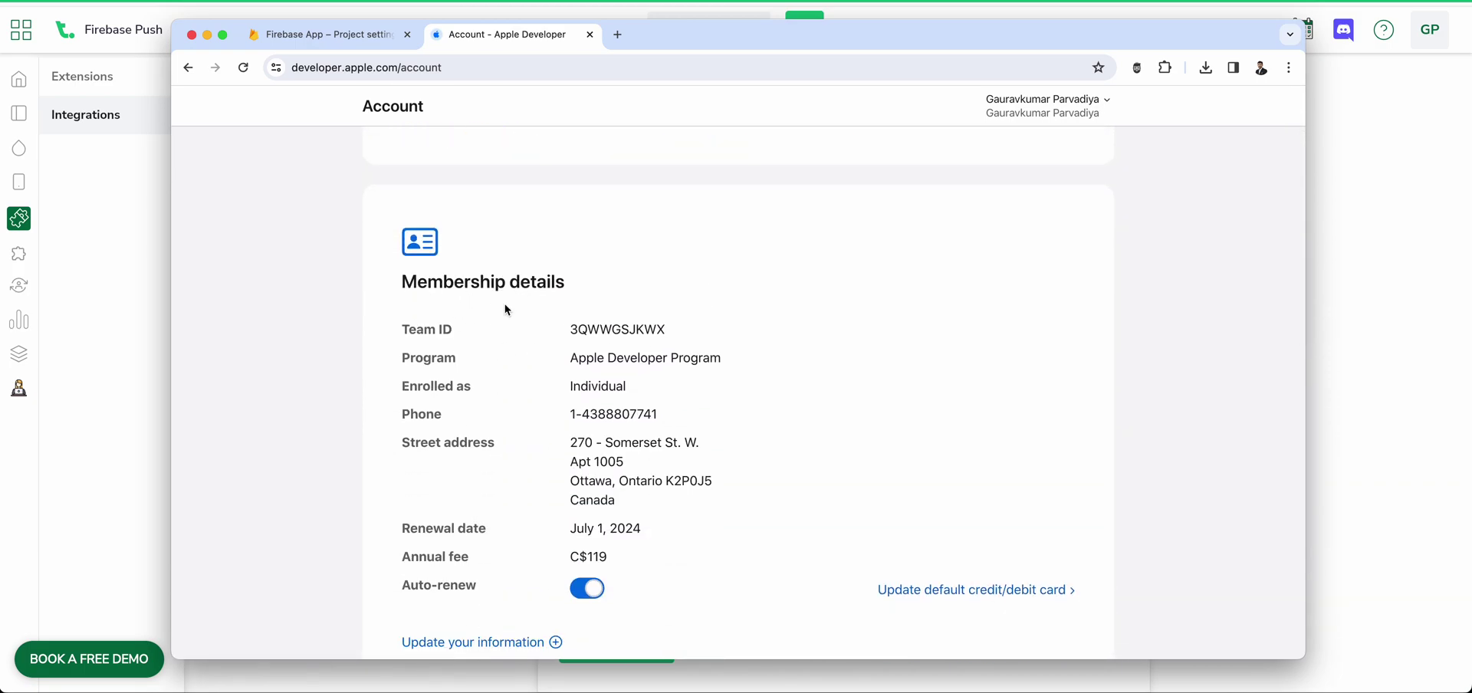
{"action": "left_click_drag", "start_coordinate": [406, 334], "coordinate": [661, 337]}
{"action": "left_click", "coordinate": [654, 333]}
{"action": "double_click", "coordinate": [622, 330]}
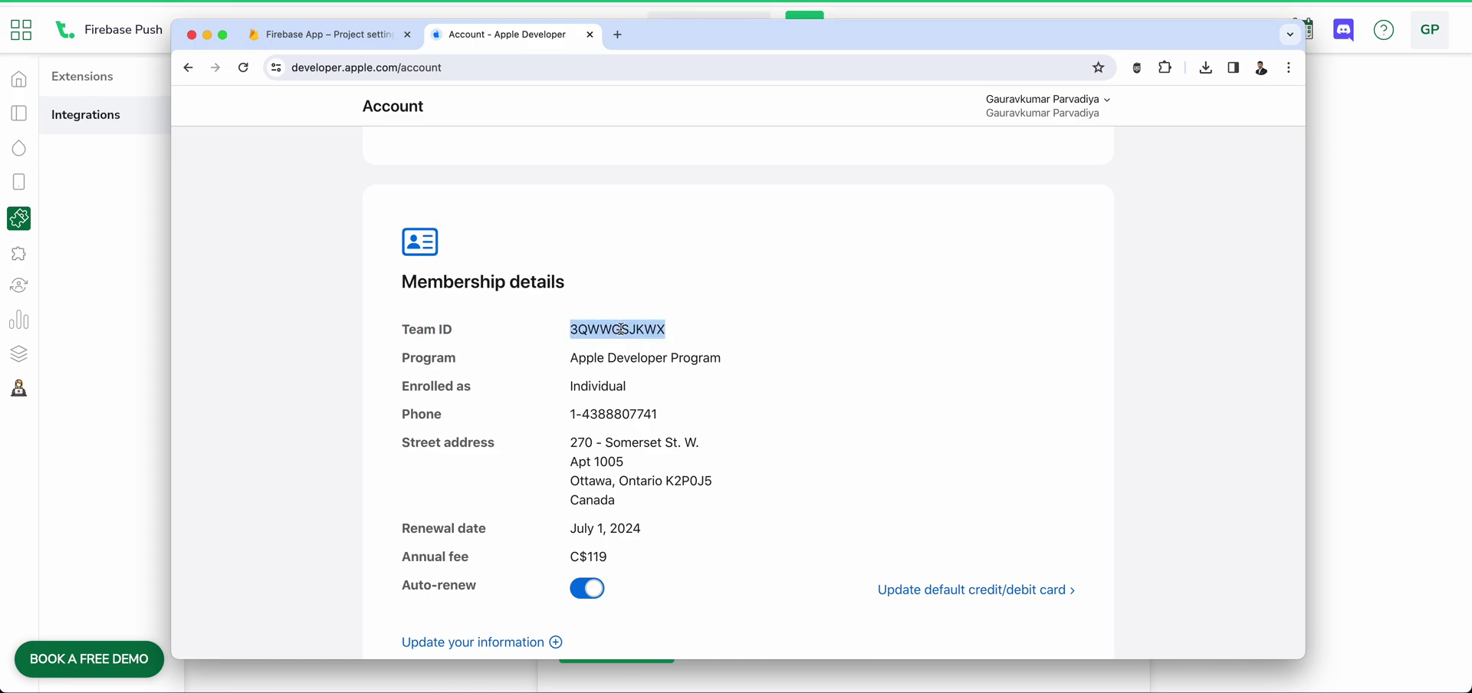
{"action": "key", "text": "super+c"}
Paste the Team ID into Firebase and upload the APNs auth key with both IDs
{"action": "key", "text": "ctrl+shift+Tab"}
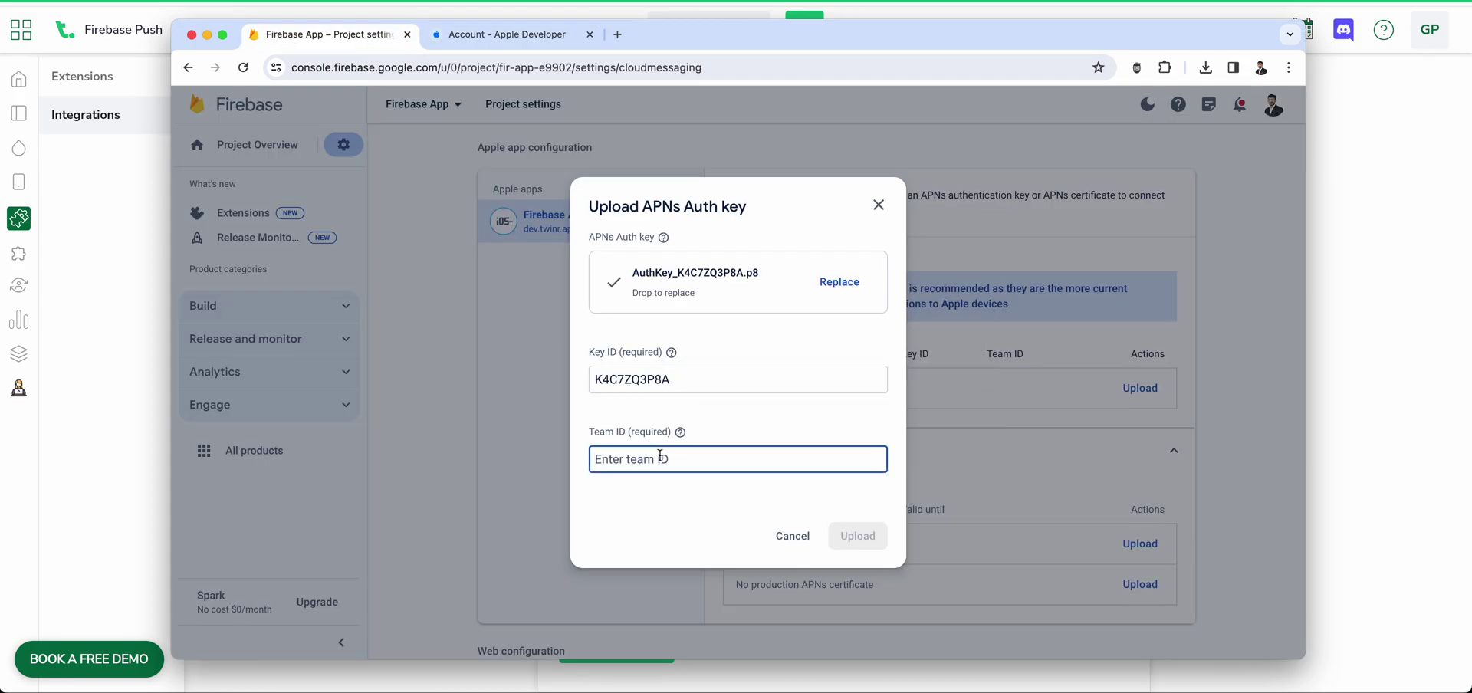
{"action": "key", "text": "super+v"}
{"action": "left_click", "coordinate": [851, 541]}
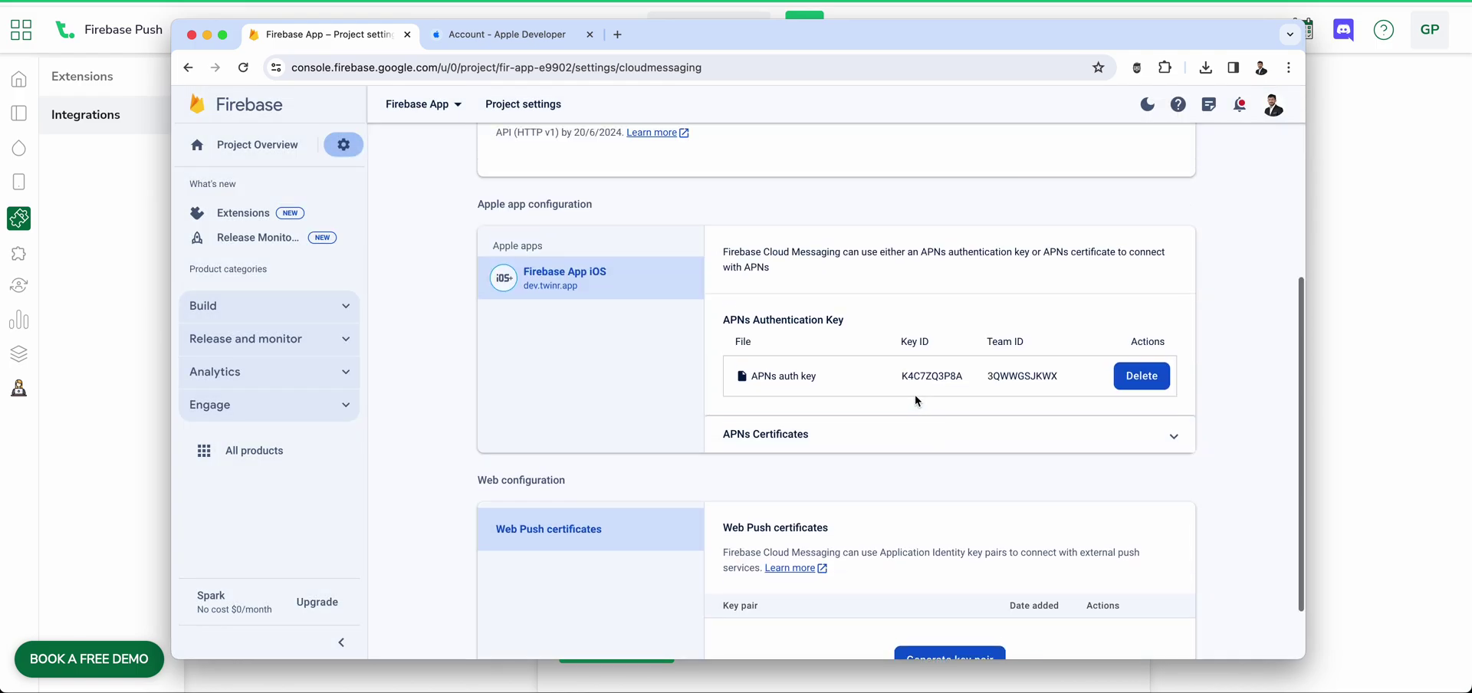
{"action": "scroll", "coordinate": [920, 402], "scroll_direction": "up", "scroll_amount": 1}
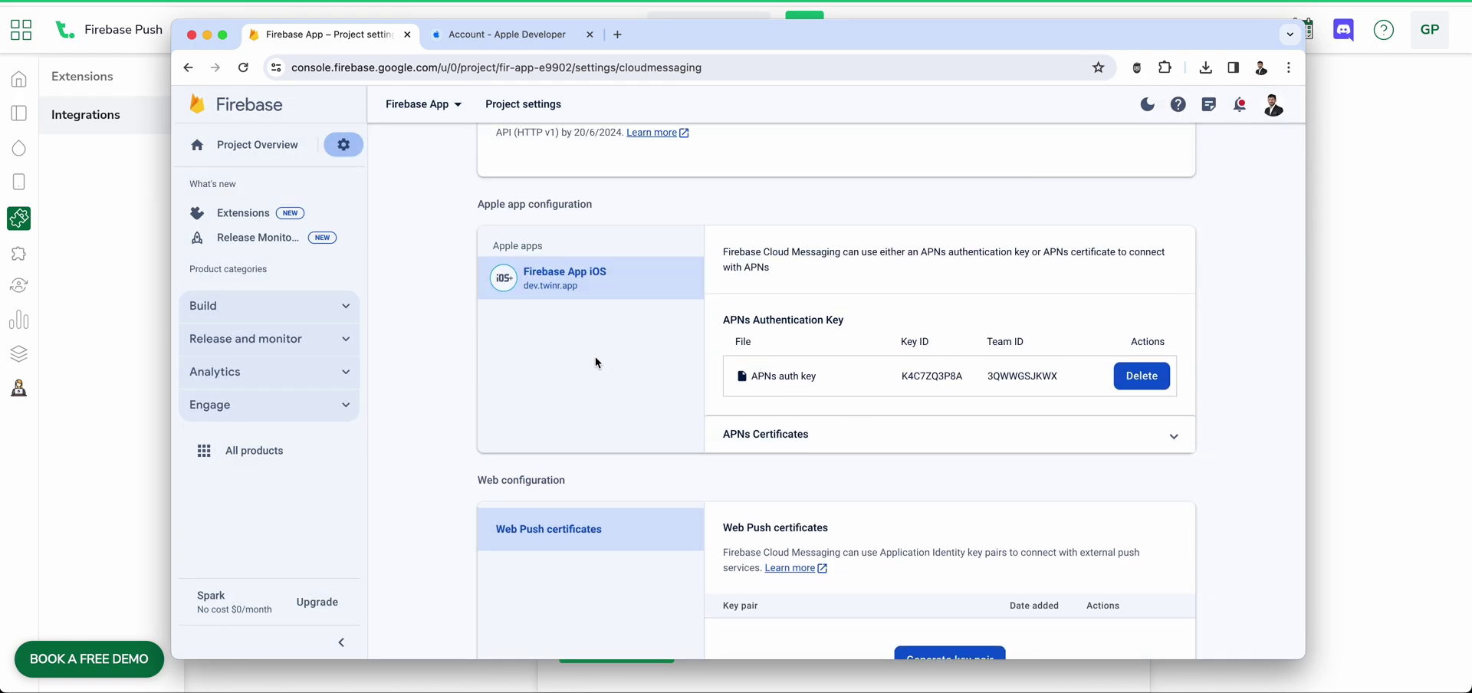